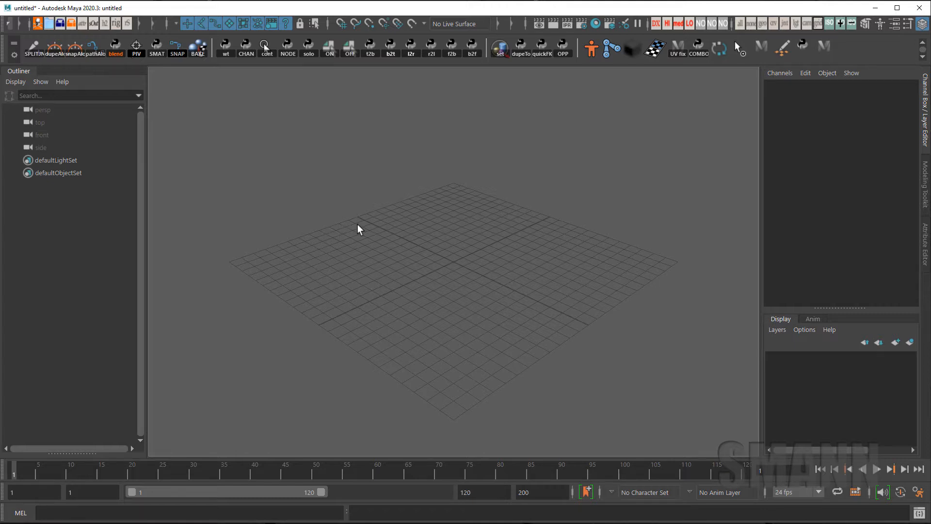
# Paste the copied objects into the empty scene and select the pasted meshes to examine them
pyautogui.keyDown('alt'); pyautogui.moveTo(345, 231); pyautogui.dragTo(344, 265); pyautogui.keyUp('alt')
pyautogui.keyDown('alt'); pyautogui.moveTo(483, 268); pyautogui.dragTo(495, 228); pyautogui.keyUp('alt')
pyautogui.keyDown('alt'); pyautogui.moveTo(468, 271); pyautogui.dragTo(427, 249); pyautogui.keyUp('alt')
pyautogui.hotkey('ctrl', 'v')
pyautogui.click(581, 240)
pyautogui.click(422, 244)
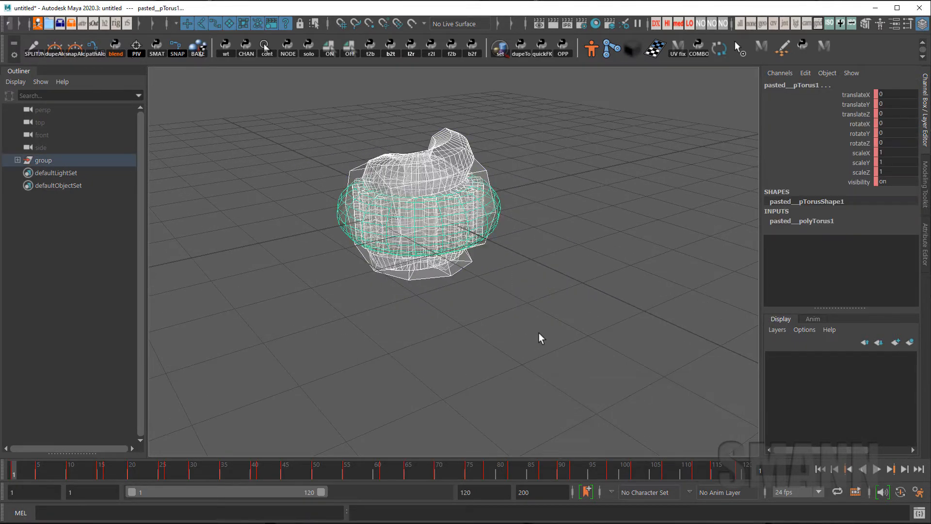
pyautogui.moveTo(540, 333)
pyautogui.keyDown('alt'); pyautogui.mouseDown()
pyautogui.moveTo(530, 322)
pyautogui.moveTo(544, 343)
pyautogui.mouseUp(); pyautogui.keyUp('alt')
# Start a new scene without saving the current one, paste the copied objects into it and frame them
pyautogui.hotkey('ctrl', 'n')
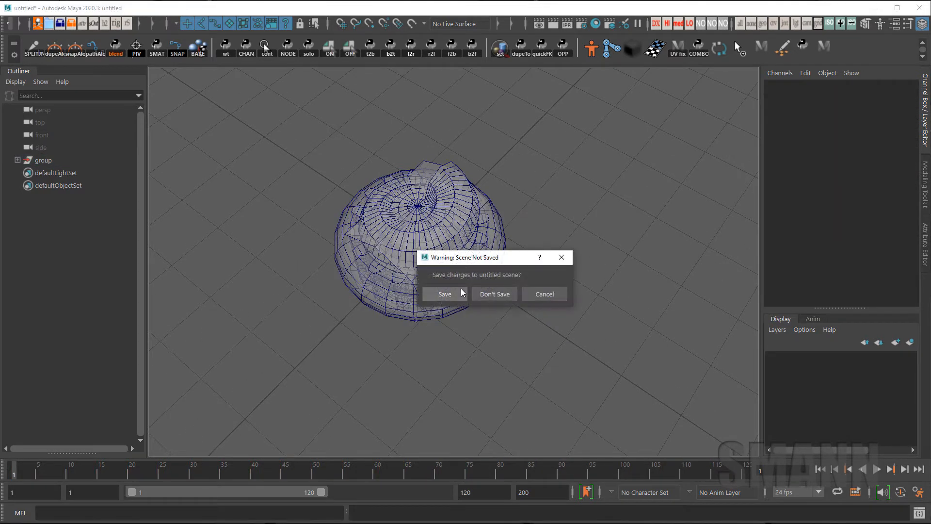
pyautogui.click(492, 293)
pyautogui.hotkey('ctrl', 'v')
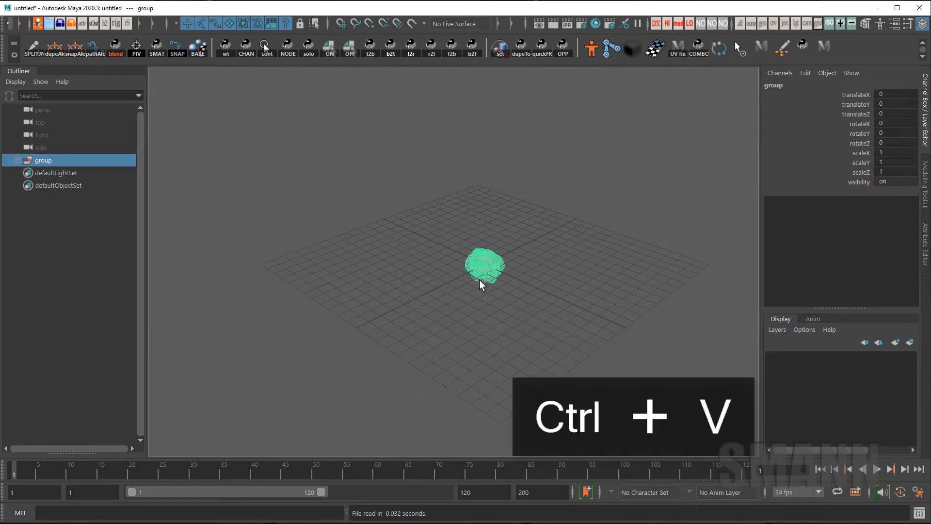
pyautogui.keyDown('alt'); pyautogui.moveTo(432, 272); pyautogui.dragTo(581, 345); pyautogui.keyUp('alt')
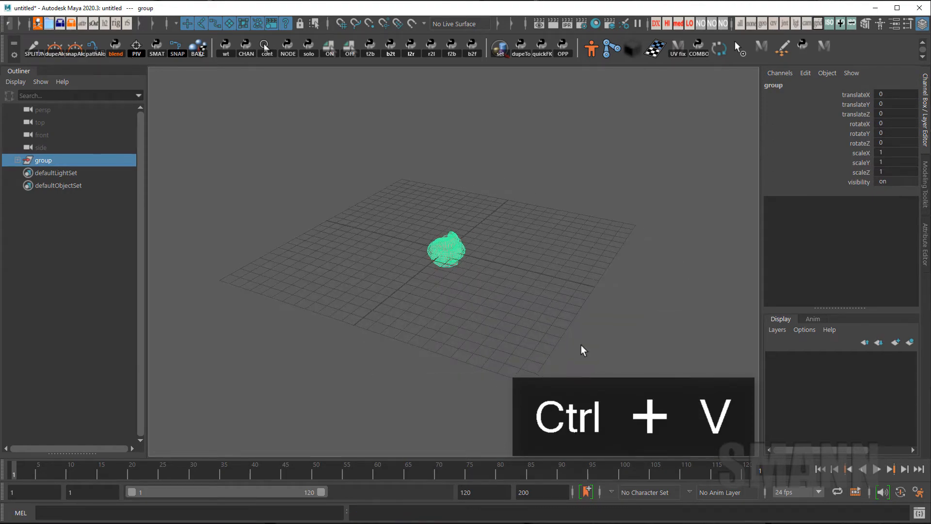
pyautogui.press('f')
pyautogui.click(645, 306)
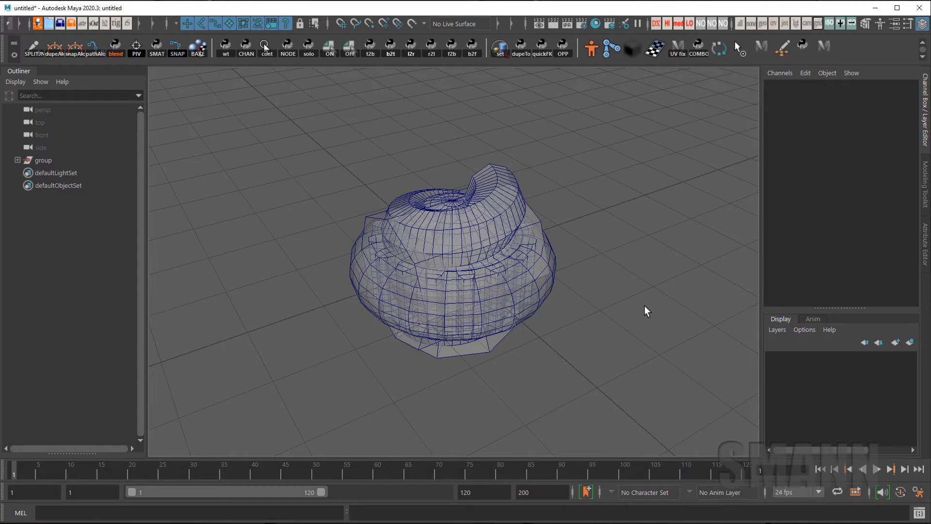
# Examine the pasted meshes from above, below and the side, and try to undo the paste
pyautogui.keyDown('alt'); pyautogui.moveTo(645, 306); pyautogui.dragTo(617, 297); pyautogui.keyUp('alt')
pyautogui.keyDown('alt'); pyautogui.moveTo(592, 357); pyautogui.dragTo(613, 268); pyautogui.keyUp('alt')
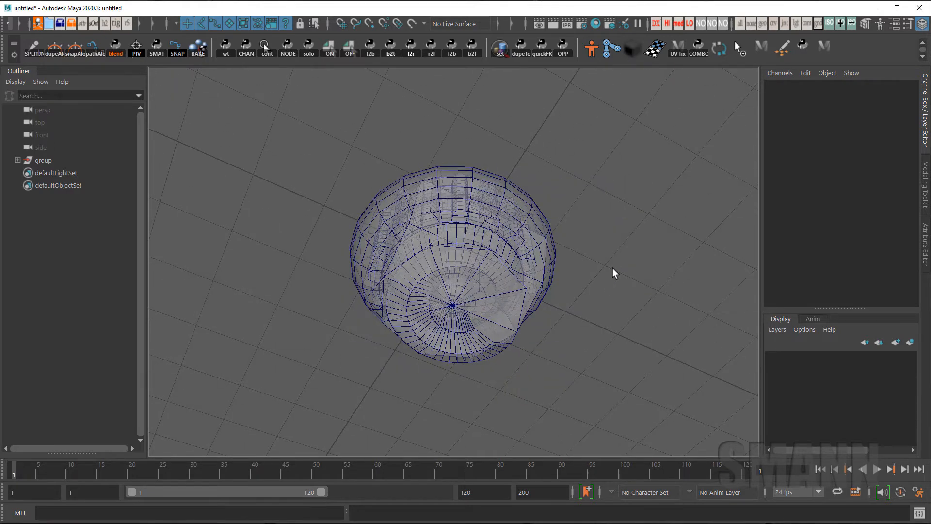
pyautogui.keyDown('alt'); pyautogui.moveTo(596, 262); pyautogui.dragTo(603, 295); pyautogui.keyUp('alt')
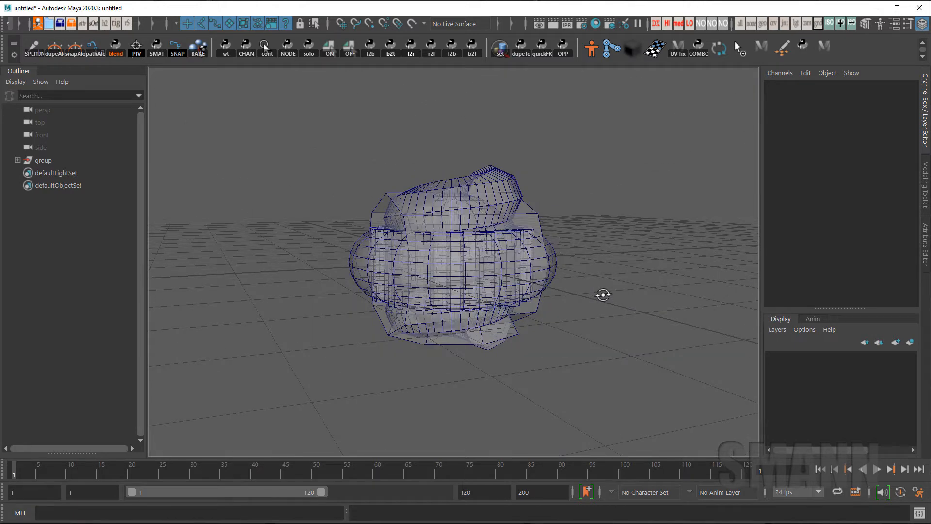
pyautogui.keyDown('alt'); pyautogui.moveTo(577, 264); pyautogui.dragTo(568, 303); pyautogui.keyUp('alt')
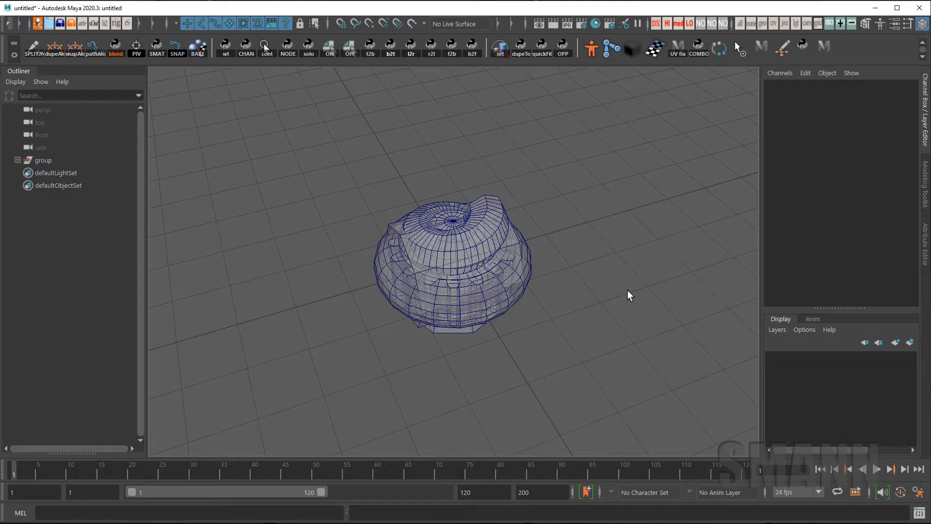
pyautogui.keyDown('alt'); pyautogui.moveTo(628, 290); pyautogui.dragTo(637, 377); pyautogui.keyUp('alt')
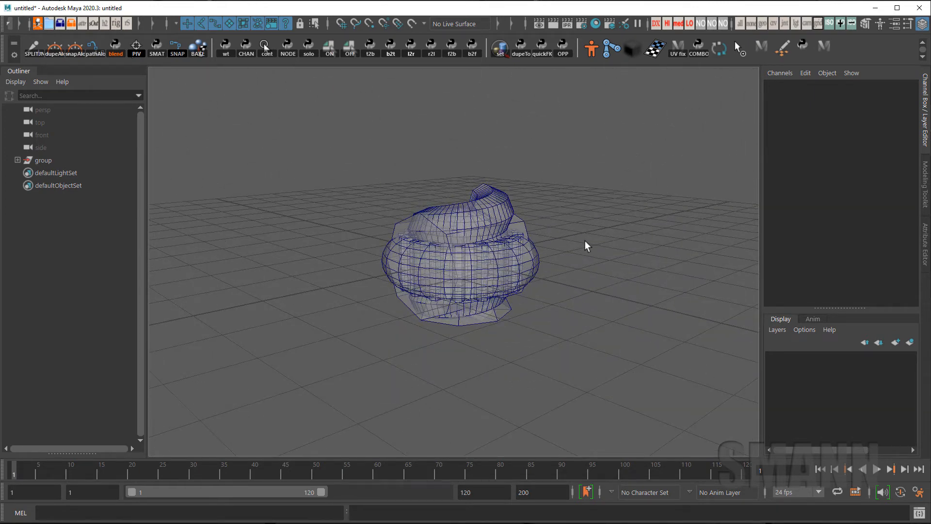
pyautogui.hotkey('ctrl', 'z')
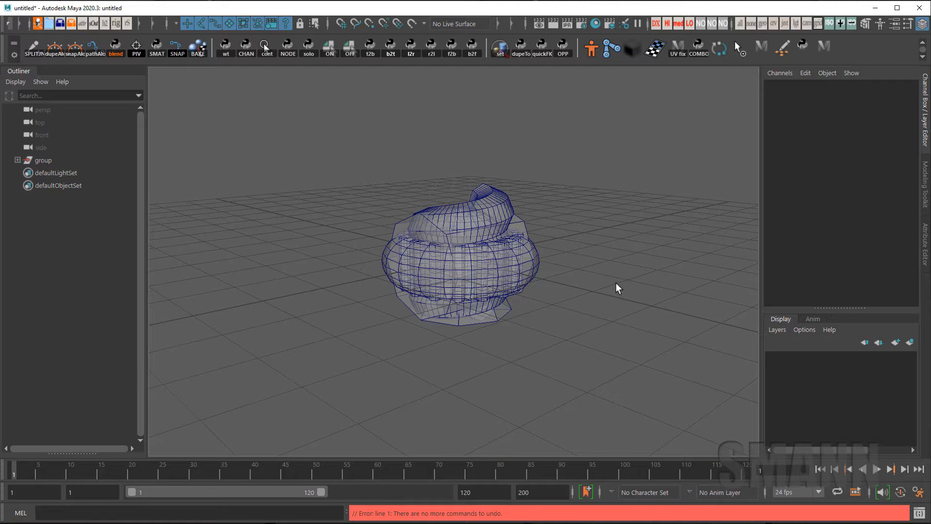
pyautogui.keyDown('alt'); pyautogui.moveTo(622, 269); pyautogui.dragTo(622, 289); pyautogui.keyUp('alt')
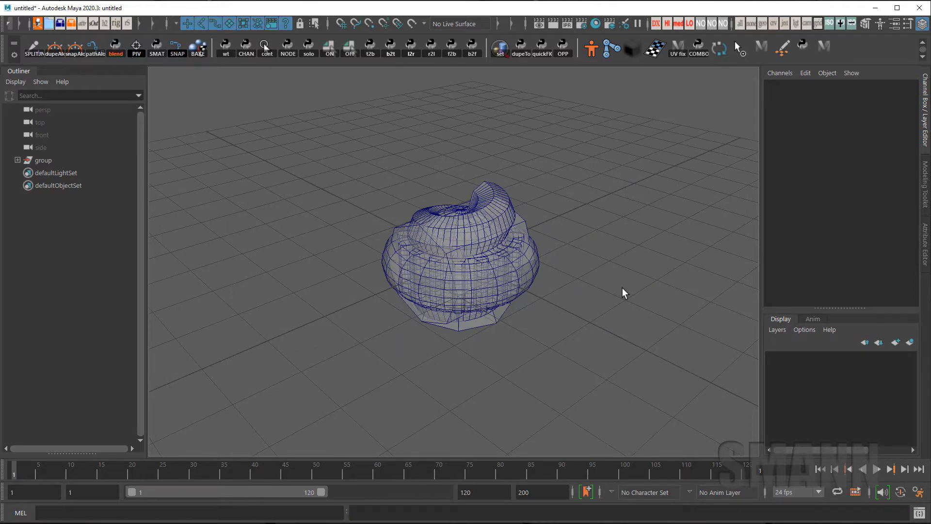
pyautogui.keyDown('alt'); pyautogui.moveTo(622, 288); pyautogui.dragTo(597, 291); pyautogui.keyUp('alt')
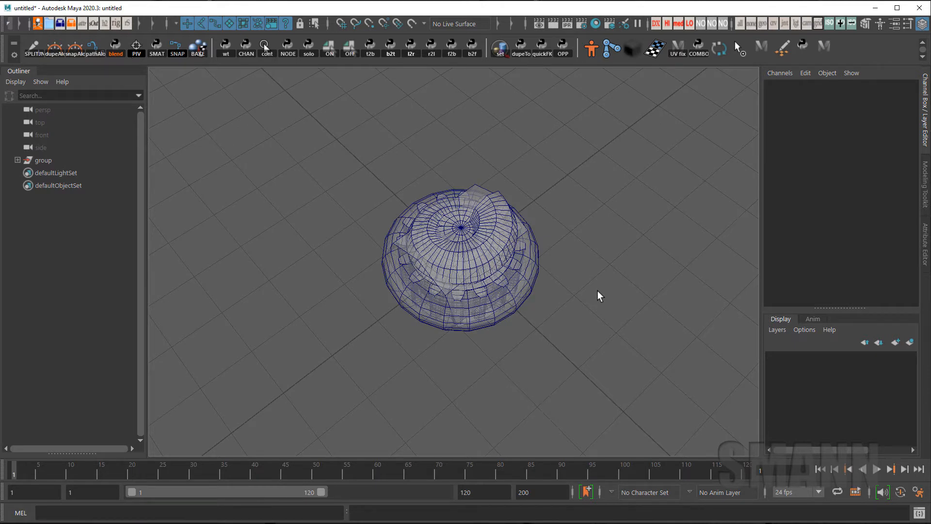
pyautogui.keyDown('alt'); pyautogui.moveTo(598, 292); pyautogui.dragTo(615, 260); pyautogui.keyUp('alt')
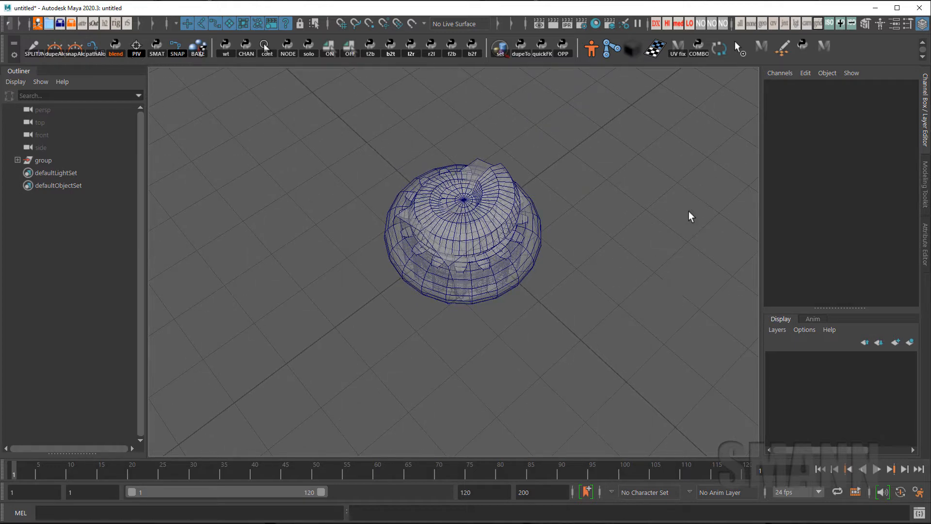
pyautogui.keyDown('alt'); pyautogui.moveTo(592, 230); pyautogui.dragTo(607, 231); pyautogui.keyUp('alt')
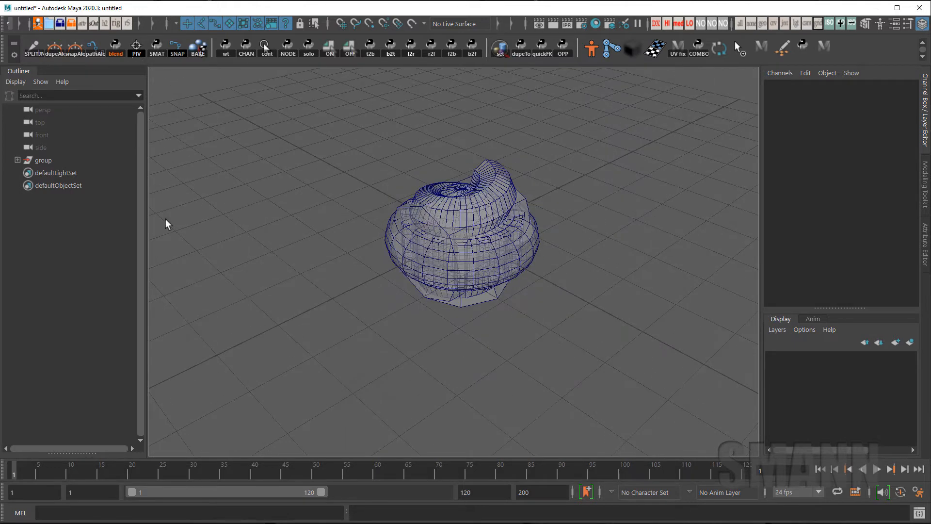
# Expand the pasted group to inspect its child meshes and the group's own transform attributes
pyautogui.click(17, 160)
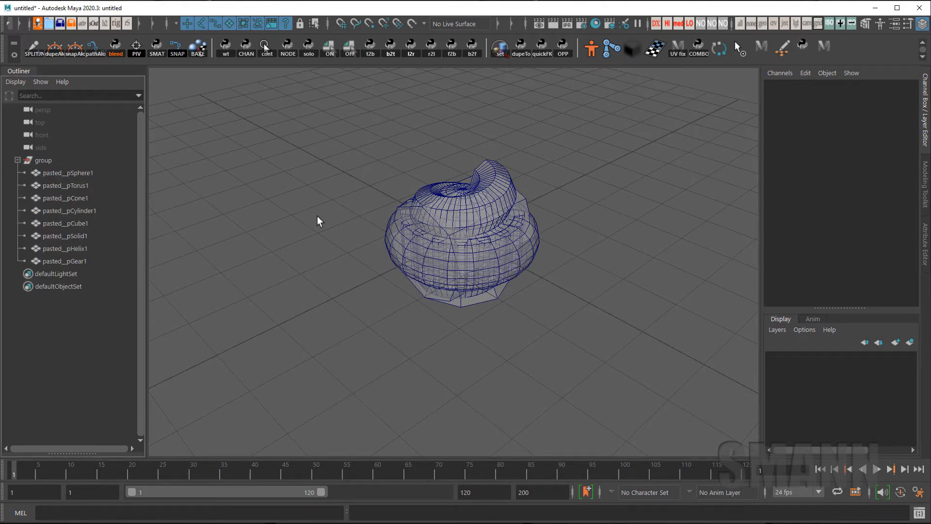
pyautogui.moveTo(127, 170); pyautogui.dragTo(111, 257)
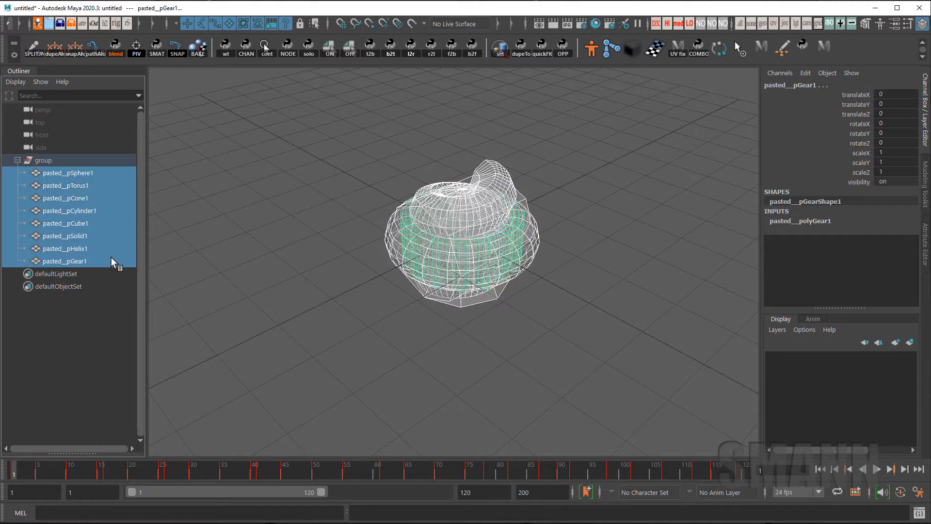
pyautogui.click(312, 251)
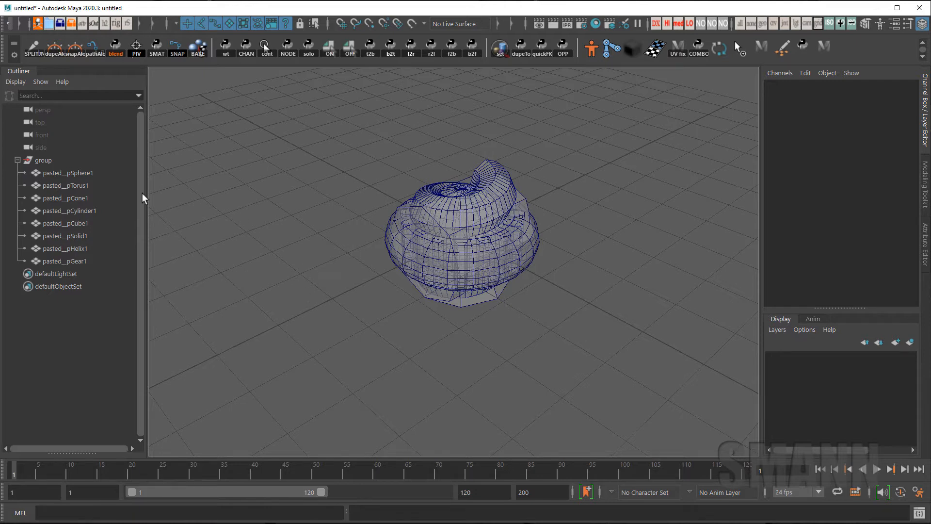
pyautogui.click(56, 162)
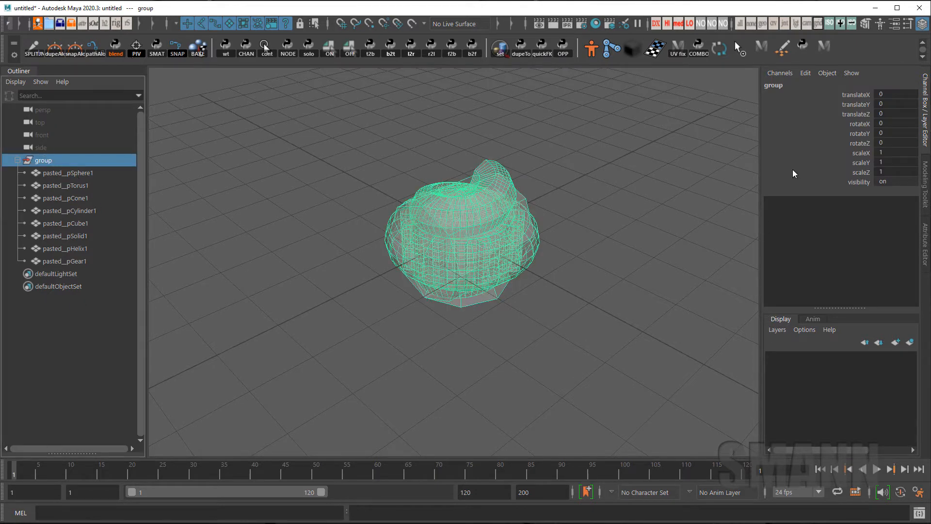
pyautogui.click(699, 228)
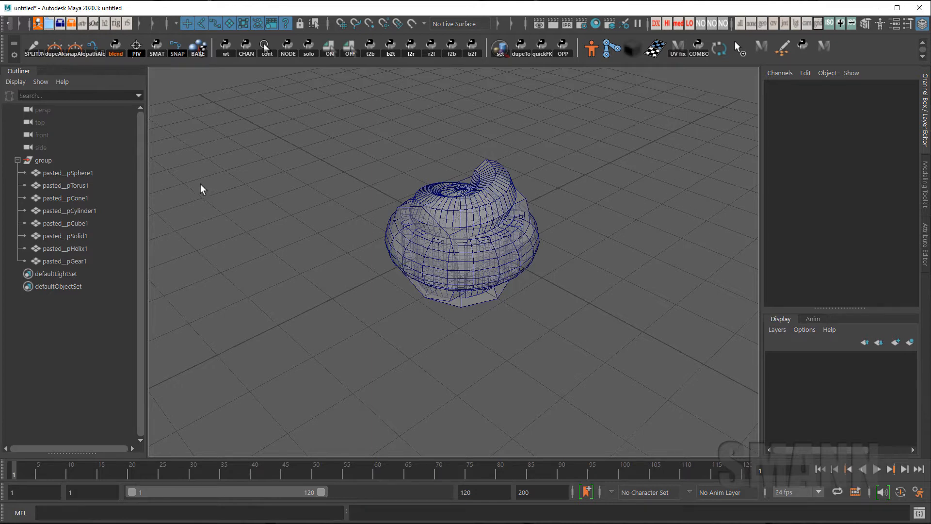
# Delete the meshes pasted__pSphere1 through pasted__pGear1 from the group, undo the deletion and clear the selection
pyautogui.moveTo(63, 172); pyautogui.dragTo(87, 261)
pyautogui.press('Delete')
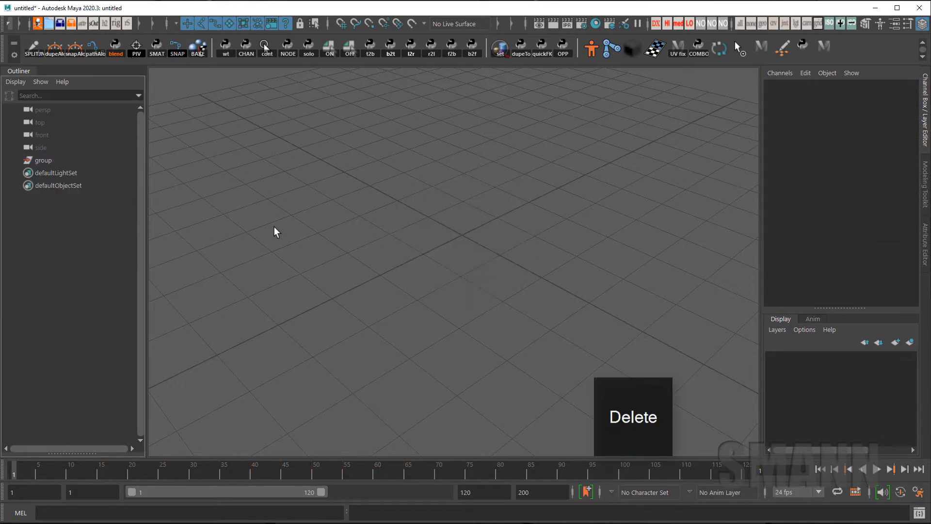
pyautogui.hotkey('ctrl', 'z')
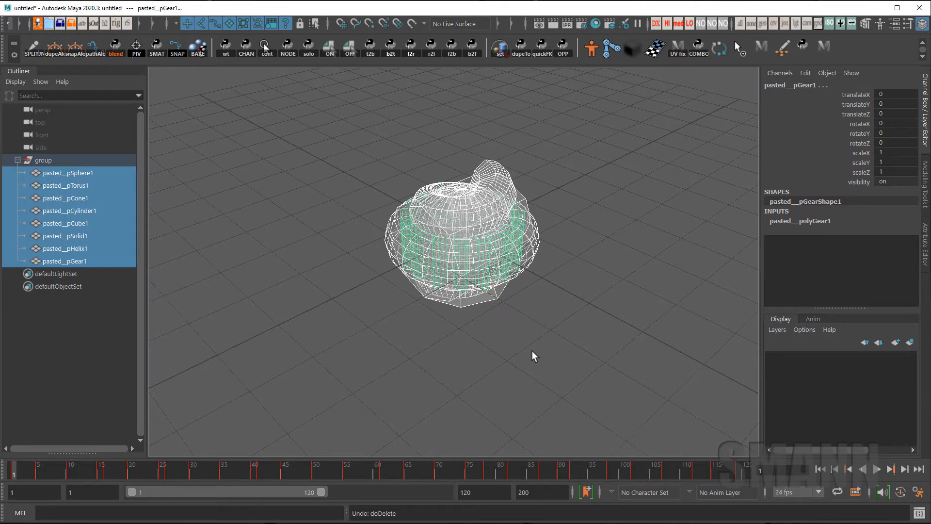
pyautogui.keyDown('alt'); pyautogui.moveTo(578, 353); pyautogui.dragTo(561, 343); pyautogui.keyUp('alt')
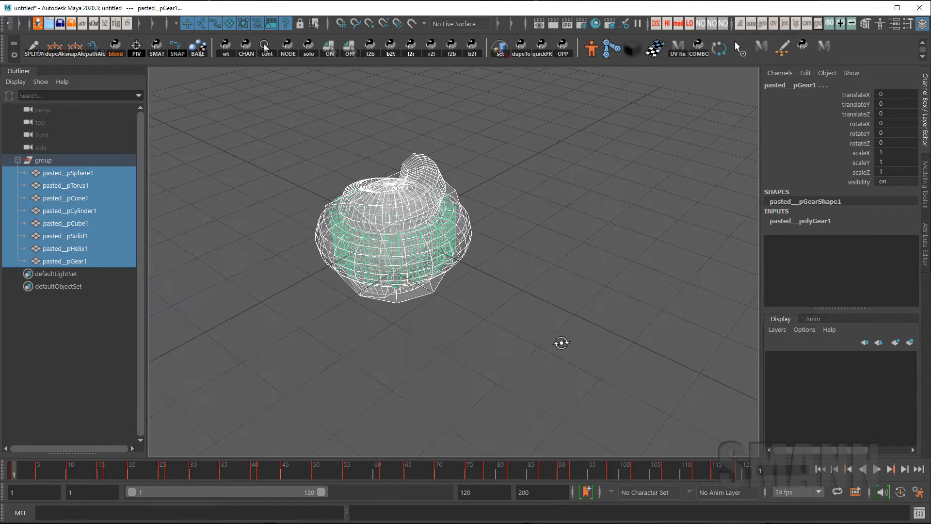
pyautogui.click(557, 341)
# Run the MEL command select "pasted__*" to select every node with the pasted__ prefix
pyautogui.click(166, 507)
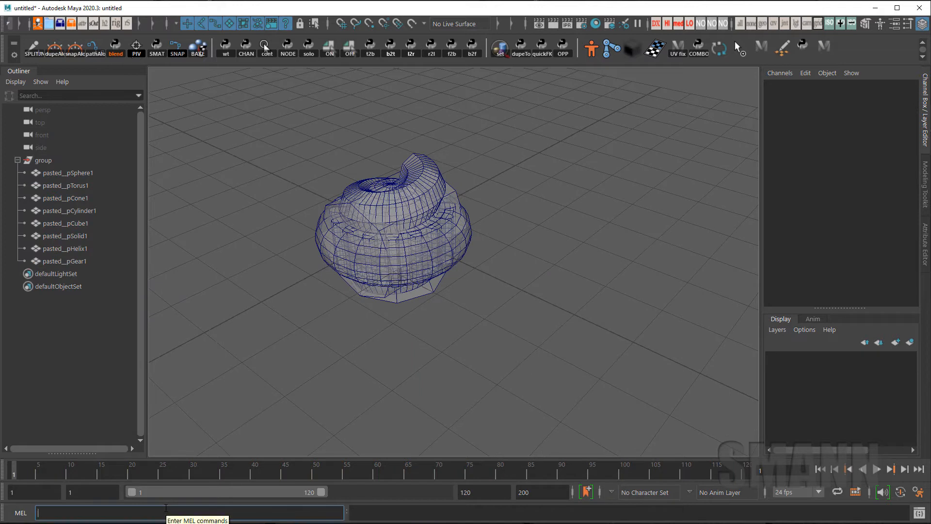
pyautogui.write('select ')
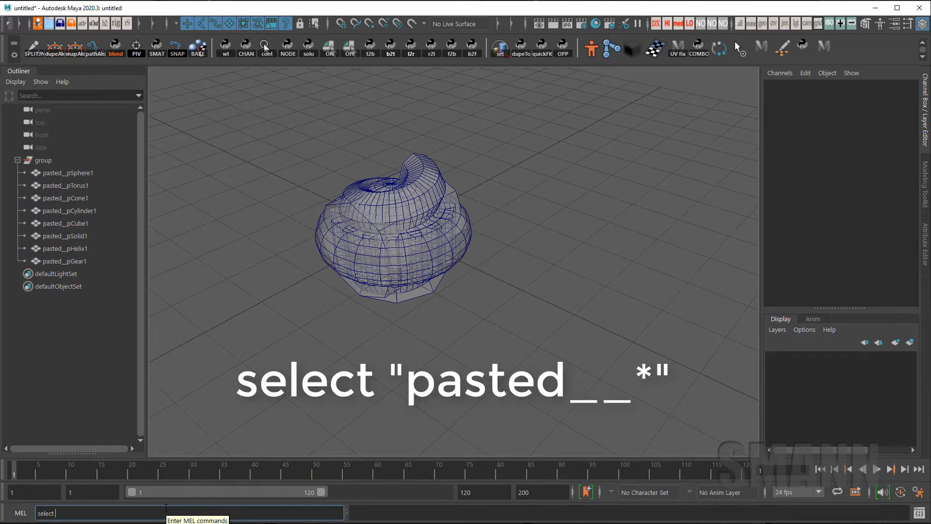
pyautogui.write('"pasted__*"')
pyautogui.press('Return')
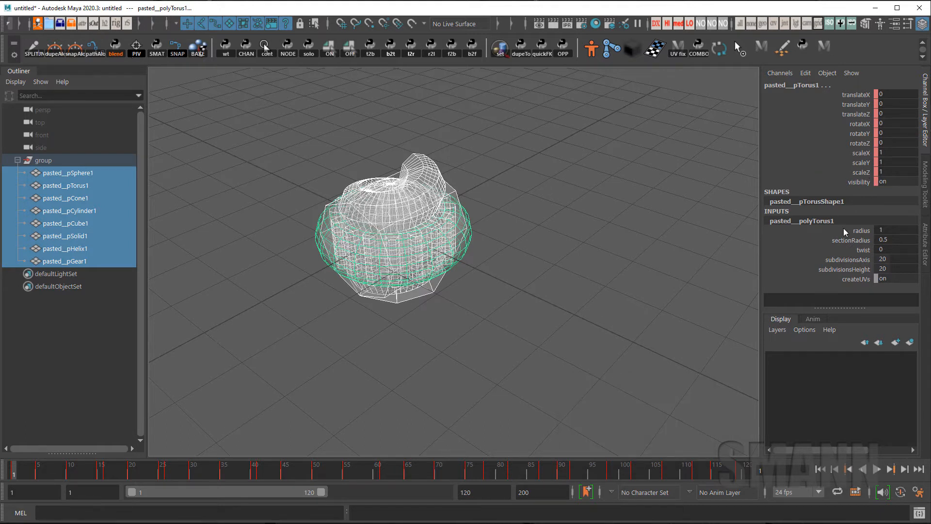
# Graph the input and output connections of pasted__pSphere1 in the Node Editor
pyautogui.click(672, 304)
pyautogui.press('space')
pyautogui.moveTo(670, 189); pyautogui.dragTo(735, 211)
pyautogui.click(91, 176)
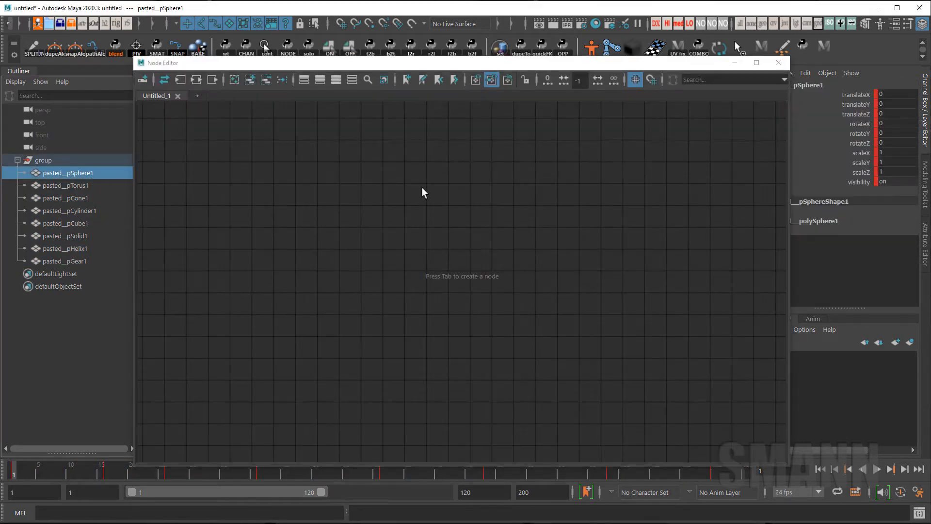
pyautogui.click(195, 80)
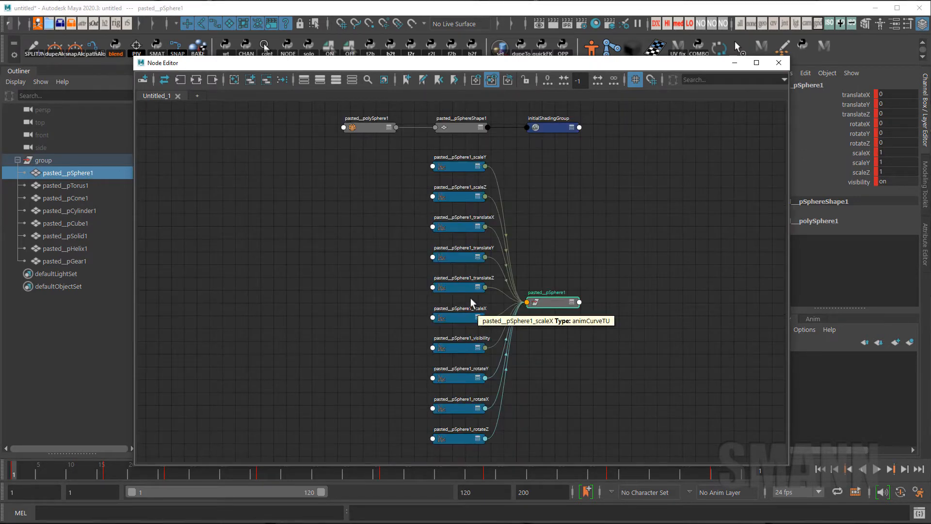
# Spread out the sphere's shape and shading nodes, and disconnect all animation curves from the pasted__pSphere1 transform node
pyautogui.moveTo(363, 125); pyautogui.dragTo(280, 129)
pyautogui.moveTo(461, 123); pyautogui.dragTo(391, 124)
pyautogui.moveTo(567, 139); pyautogui.dragTo(682, 141)
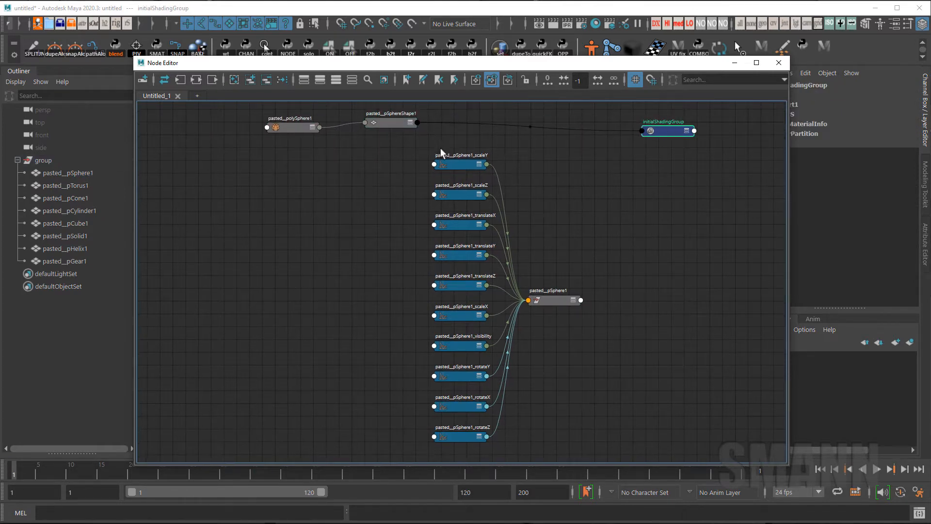
pyautogui.moveTo(439, 156); pyautogui.dragTo(470, 463)
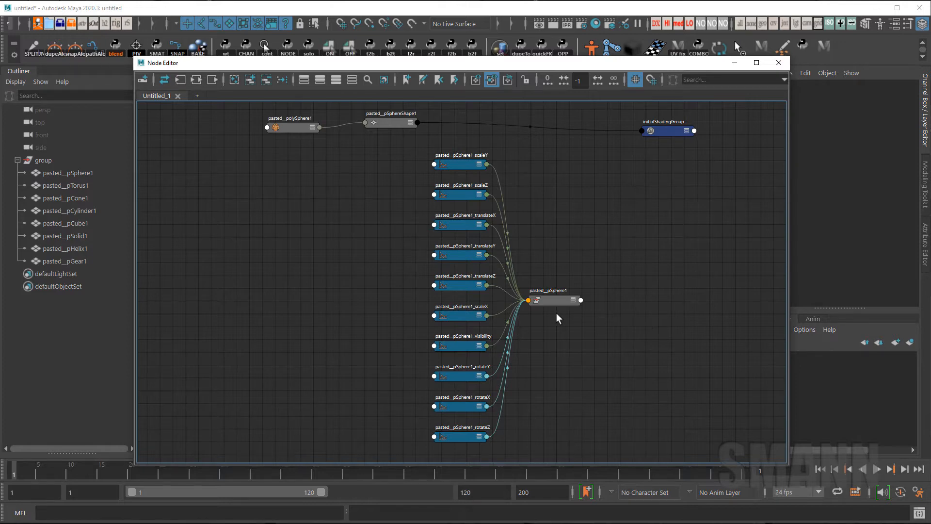
pyautogui.moveTo(557, 301); pyautogui.dragTo(676, 288)
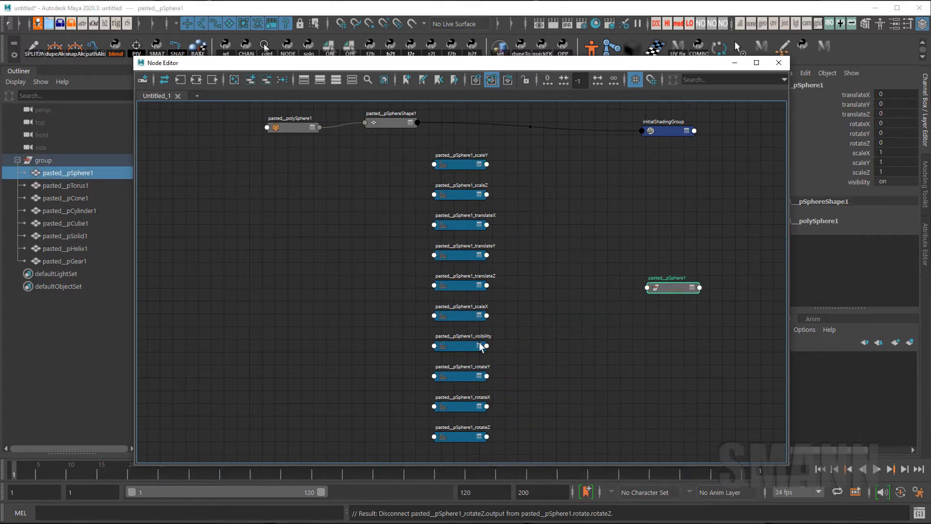
# Delete pasted__pSphere1 while its animation curves are disconnected, and undo the deletion
pyautogui.click(73, 174)
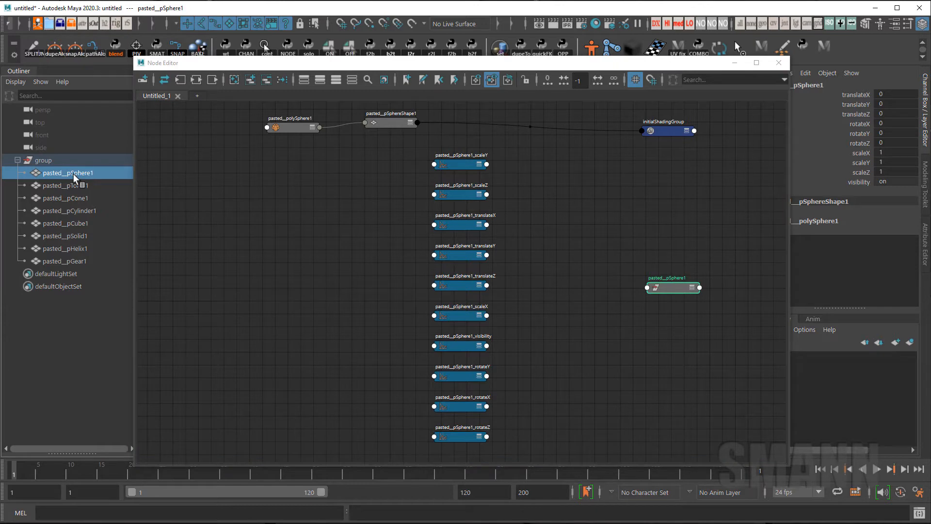
pyautogui.press('Delete')
pyautogui.hotkey('ctrl', 'z')
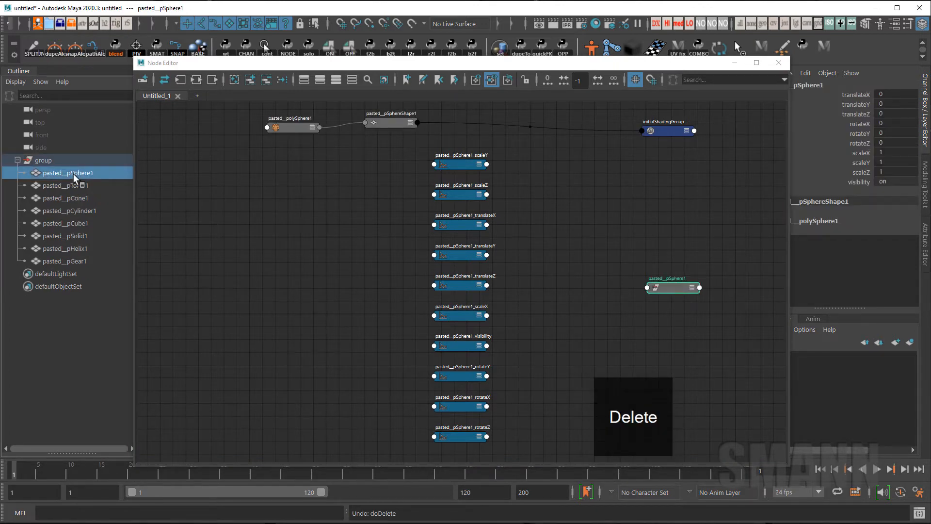
# Rerun the MEL command select "pasted__*" and delete every selected node, including the disconnected animation curves
pyautogui.click(138, 514)
pyautogui.press('Up')
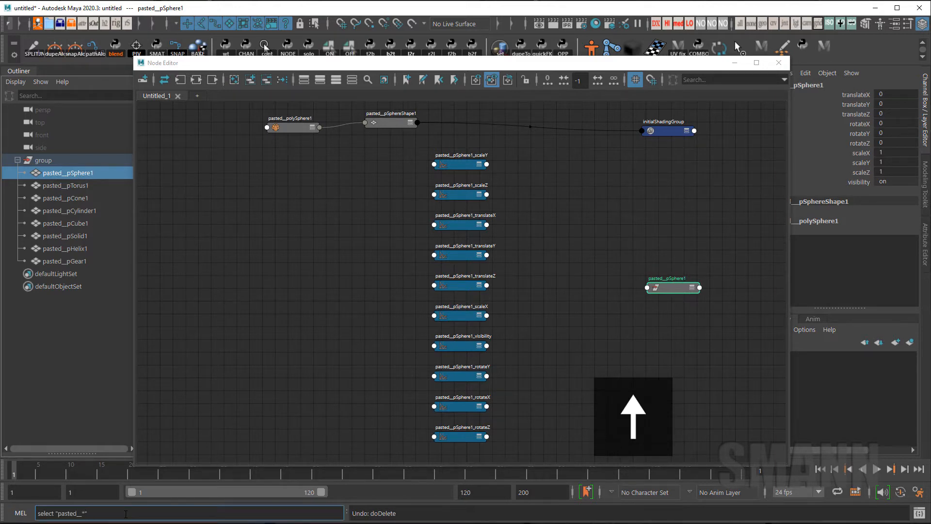
pyautogui.press('Return')
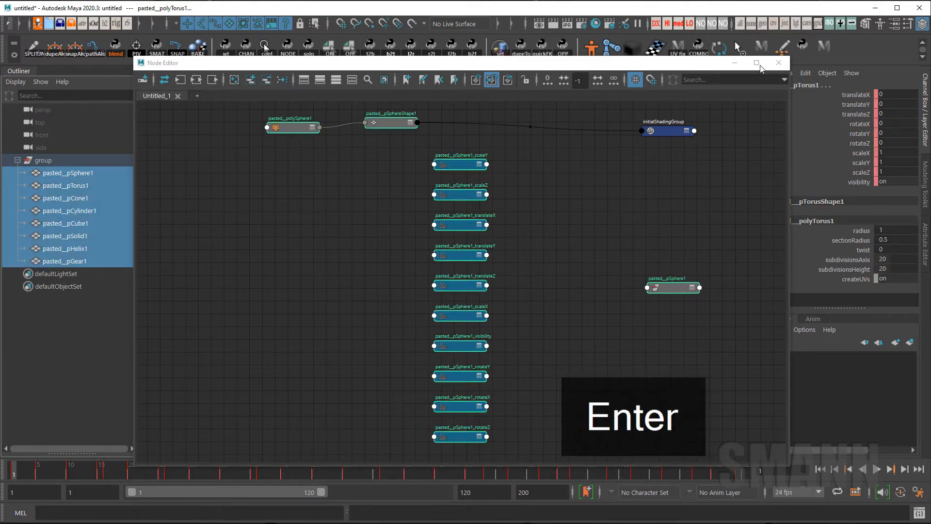
pyautogui.press('Delete')
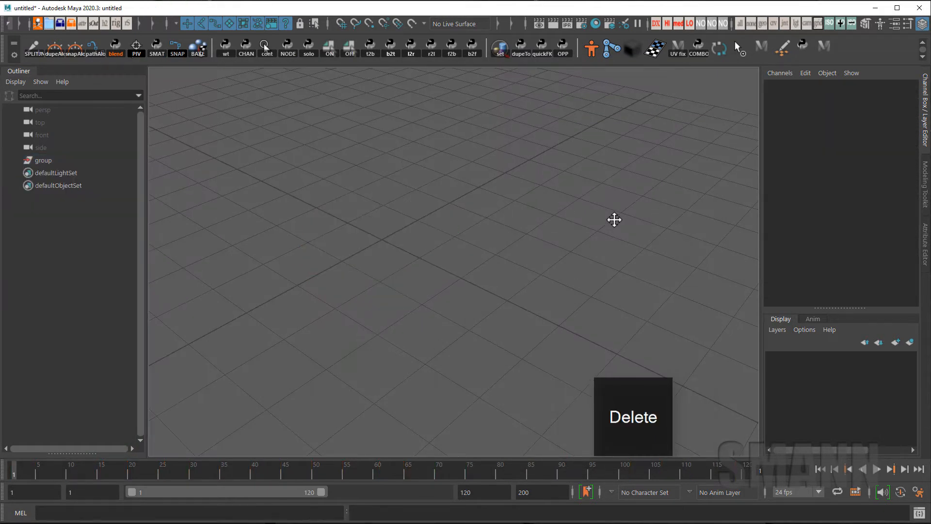
# Delete the leftover empty group and create a new polygon sphere at the origin
pyautogui.click(62, 161)
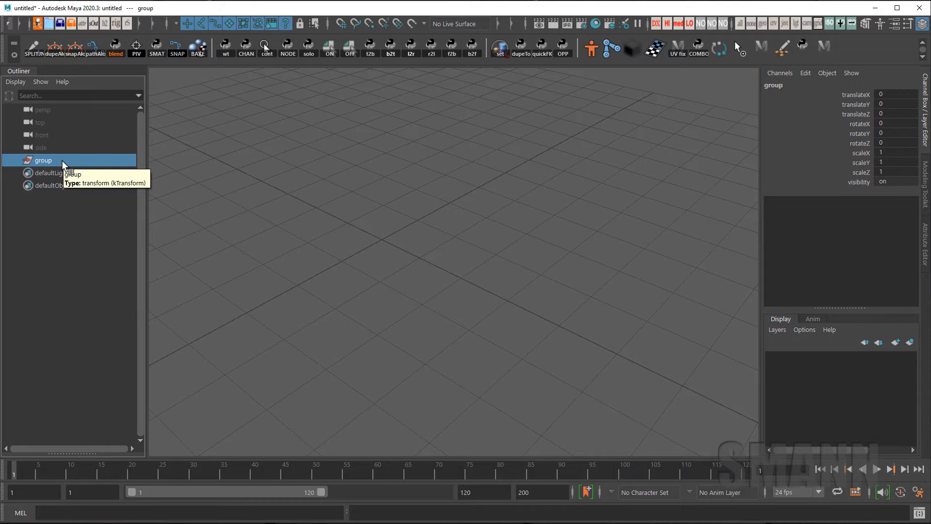
pyautogui.press('Delete')
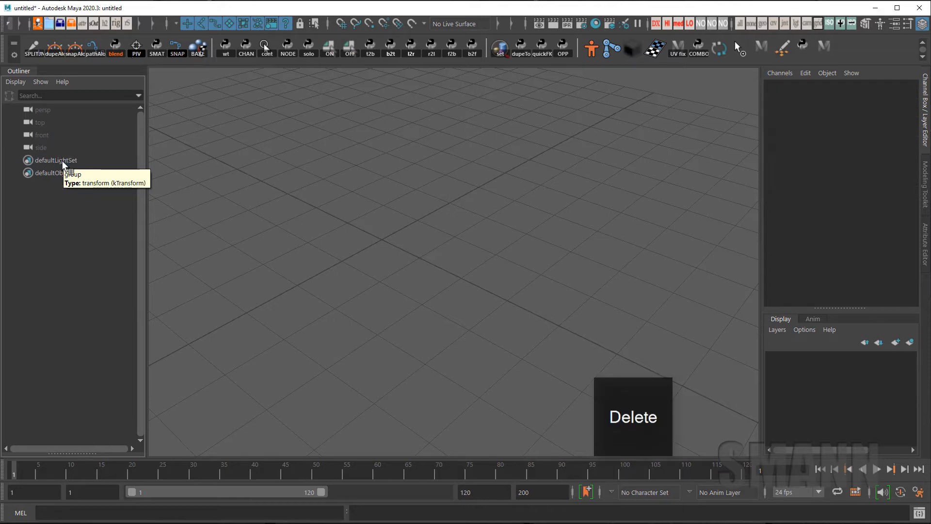
pyautogui.keyDown('alt'); pyautogui.moveTo(504, 247); pyautogui.dragTo(596, 282); pyautogui.keyUp('alt')
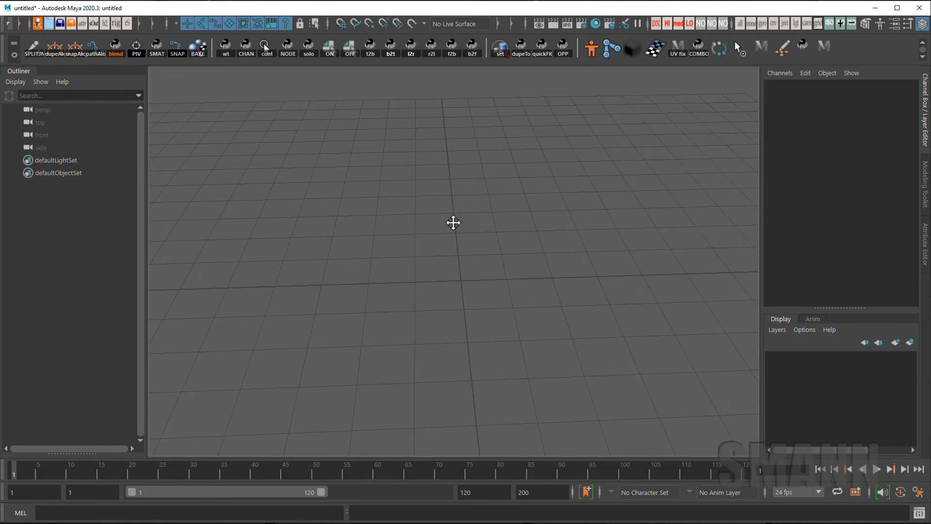
pyautogui.keyDown('alt'); pyautogui.moveTo(453, 222); pyautogui.dragTo(489, 156, button='middle'); pyautogui.keyUp('alt')
pyautogui.keyDown('shift'); pyautogui.moveTo(489, 156); pyautogui.dragTo(547, 152, button='right'); pyautogui.keyUp('shift')
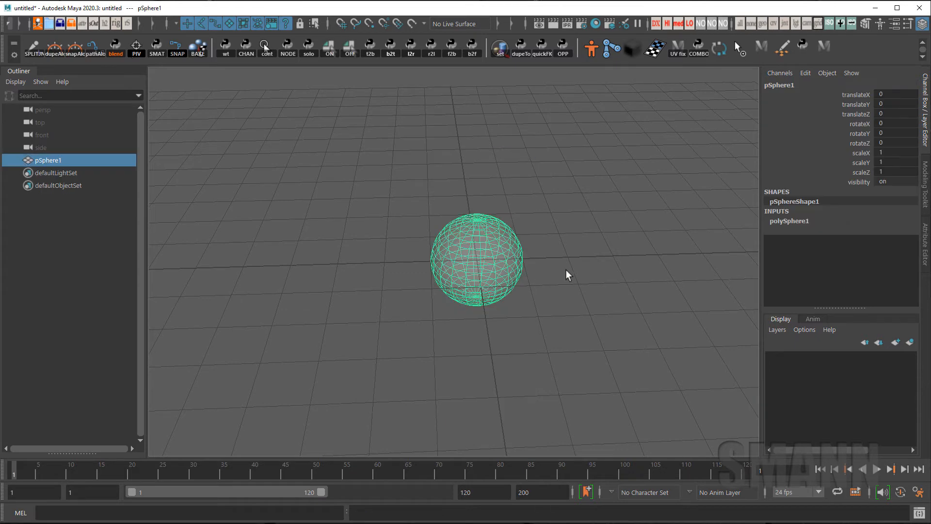
# Key all of the sphere's transform channels at frame 1 and again at frame 11
pyautogui.keyDown('alt'); pyautogui.moveTo(566, 275); pyautogui.dragTo(510, 262); pyautogui.keyUp('alt')
pyautogui.press('s')
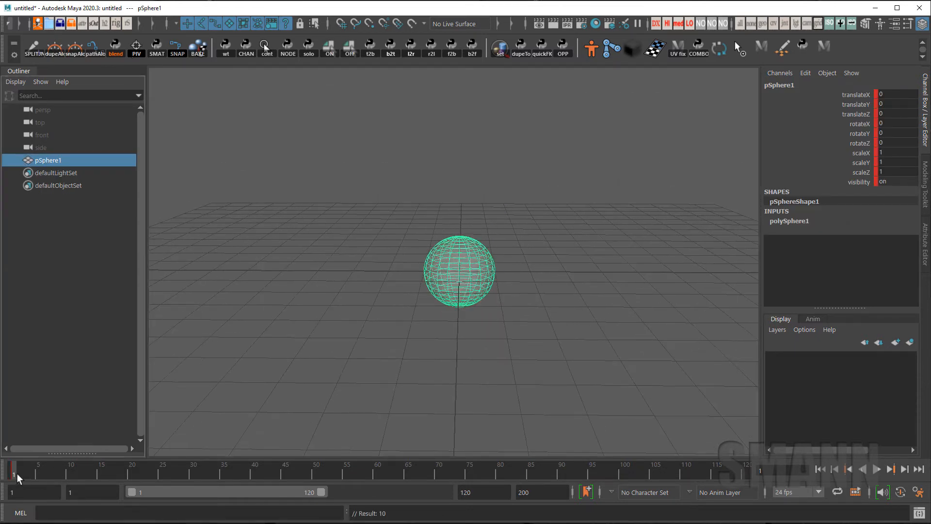
pyautogui.moveTo(16, 473); pyautogui.dragTo(77, 468)
pyautogui.press('s')
pyautogui.moveTo(471, 356)
pyautogui.keyDown('alt'); pyautogui.mouseDown()
pyautogui.moveTo(516, 327)
pyautogui.moveTo(464, 351)
pyautogui.mouseUp(); pyautogui.keyUp('alt')
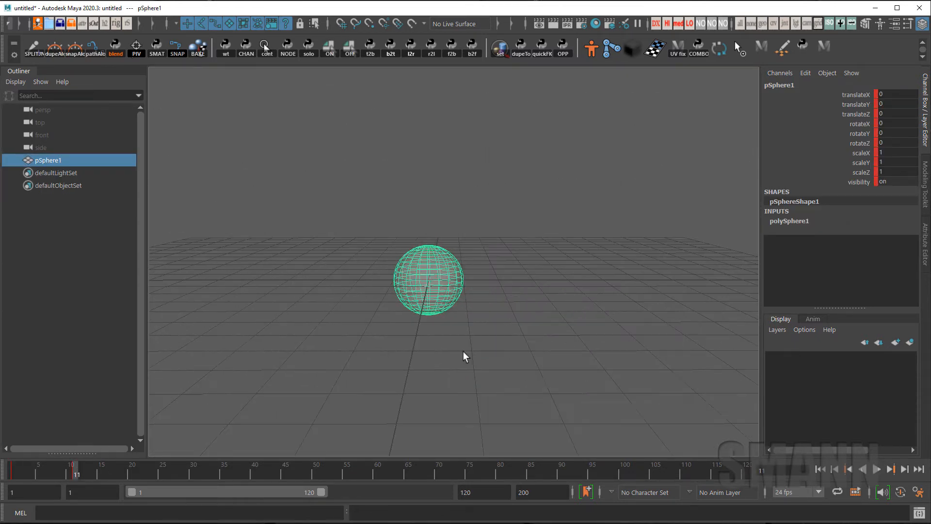
# Rotate and move the sphere at frame 11, scale it down to about 0.64, and key the new pose
pyautogui.press('e')
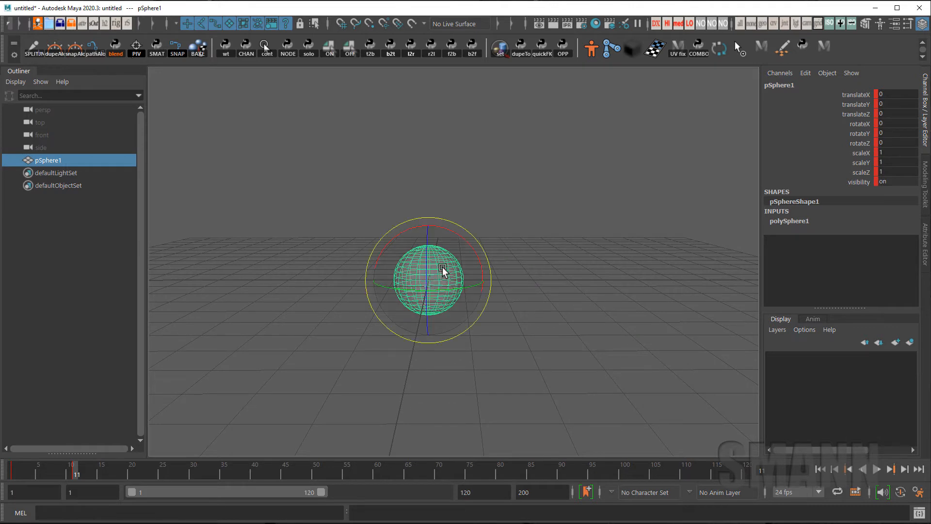
pyautogui.moveTo(442, 270); pyautogui.dragTo(485, 322)
pyautogui.press('w')
pyautogui.press('e')
pyautogui.moveTo(503, 244); pyautogui.dragTo(427, 343, button='middle')
pyautogui.press('r')
pyautogui.press('s')
# Change the sphere's pose at frame 29, raising it above the grid with a scale of about 0.75, and set a key
pyautogui.moveTo(115, 471); pyautogui.dragTo(187, 469)
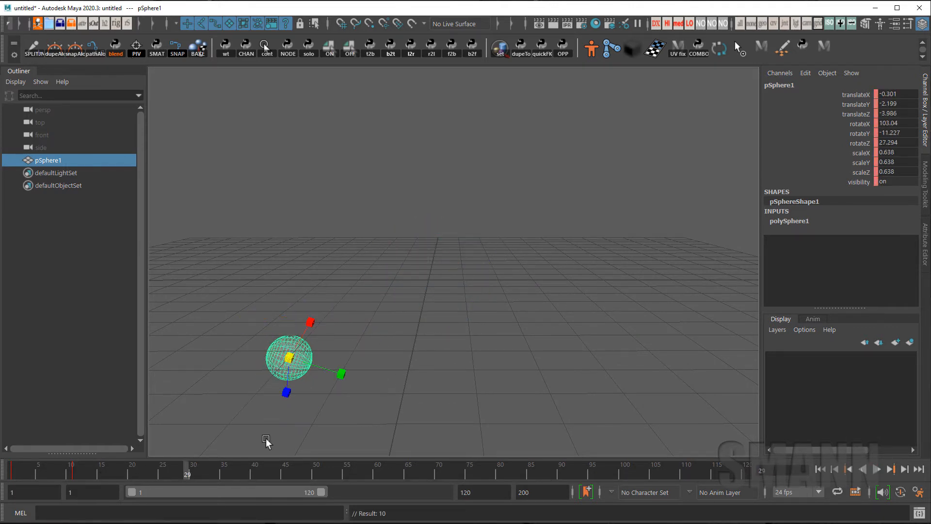
pyautogui.moveTo(400, 284); pyautogui.dragTo(335, 230, button='middle')
pyautogui.press('e')
pyautogui.press('s')
# Rotate the sphere at frame 58, move it back toward the grid centre, and key that pose
pyautogui.moveTo(188, 470); pyautogui.dragTo(366, 471)
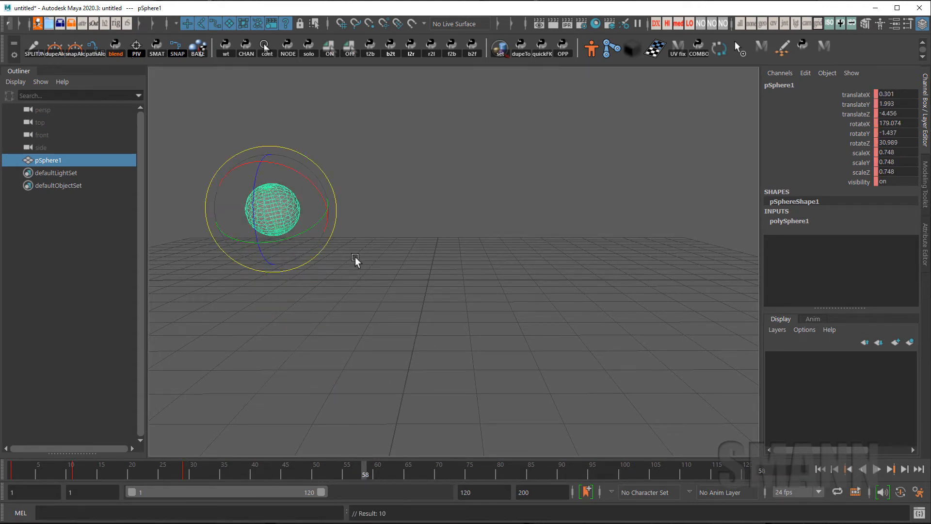
pyautogui.moveTo(355, 257); pyautogui.dragTo(379, 310, button='middle')
pyautogui.press('w')
pyautogui.moveTo(358, 300); pyautogui.dragTo(474, 323, button='middle')
pyautogui.press('s')
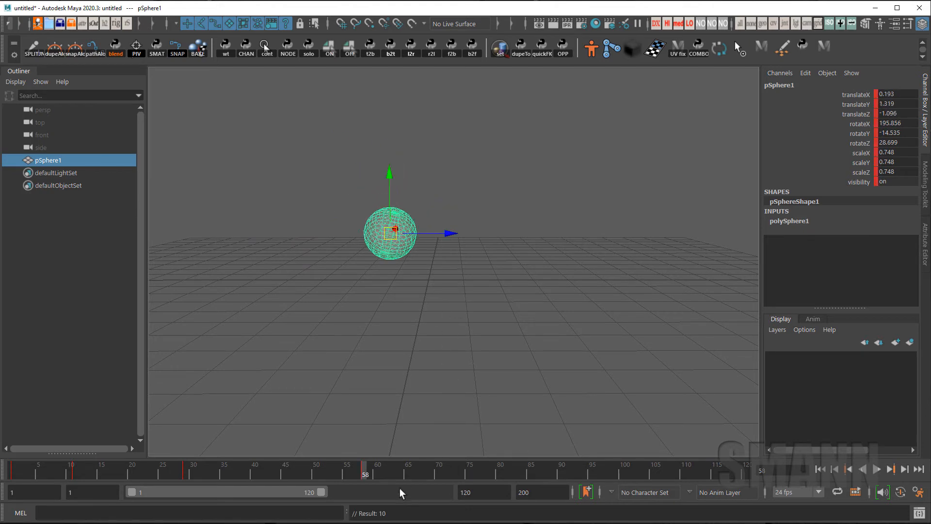
# Move the sphere down across the grid at about frame 88, rotate it, and set a key
pyautogui.moveTo(368, 475); pyautogui.dragTo(550, 478)
pyautogui.moveTo(541, 345); pyautogui.dragTo(665, 481, button='middle')
pyautogui.press('e')
pyautogui.moveTo(557, 350); pyautogui.dragTo(348, 382)
pyautogui.press('s')
# Move and rotate the sphere at frame 109, scale it to about 0.6, and key the pose
pyautogui.moveTo(549, 475); pyautogui.dragTo(680, 473)
pyautogui.press('r')
pyautogui.moveTo(653, 378); pyautogui.dragTo(722, 410, button='middle')
pyautogui.press('w')
pyautogui.press('e')
pyautogui.moveTo(642, 330); pyautogui.dragTo(599, 357)
pyautogui.press('s')
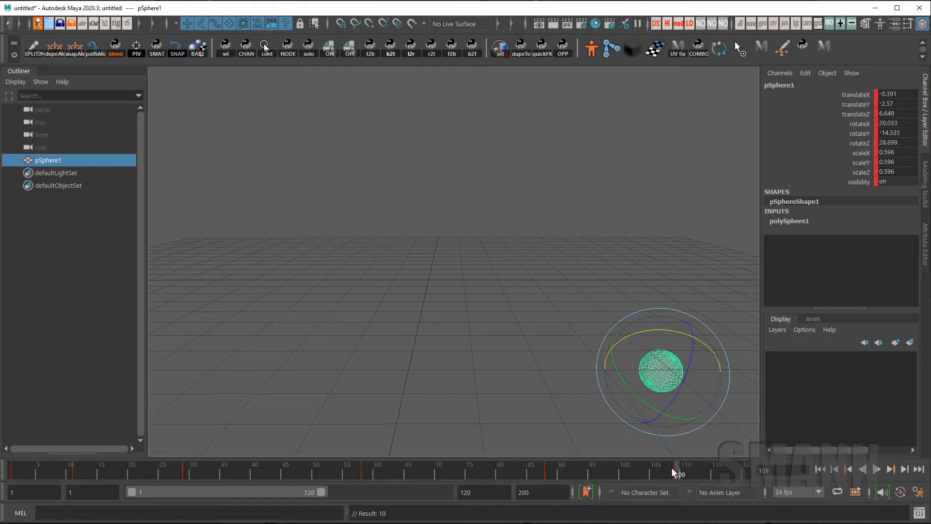
# Move the sphere upward at the last frame of the timeline, rescale it, and key the final pose
pyautogui.moveTo(677, 471); pyautogui.dragTo(747, 470)
pyautogui.press('w')
pyautogui.moveTo(728, 386); pyautogui.dragTo(719, 208, button='middle')
pyautogui.press('s')
pyautogui.press('r')
pyautogui.moveTo(514, 382); pyautogui.dragTo(614, 379, button='middle')
pyautogui.press('s')
# Play back the sphere's animation, then inspect its keyed channels and timeline keys at frame 1
pyautogui.hotkey('alt', 'v')
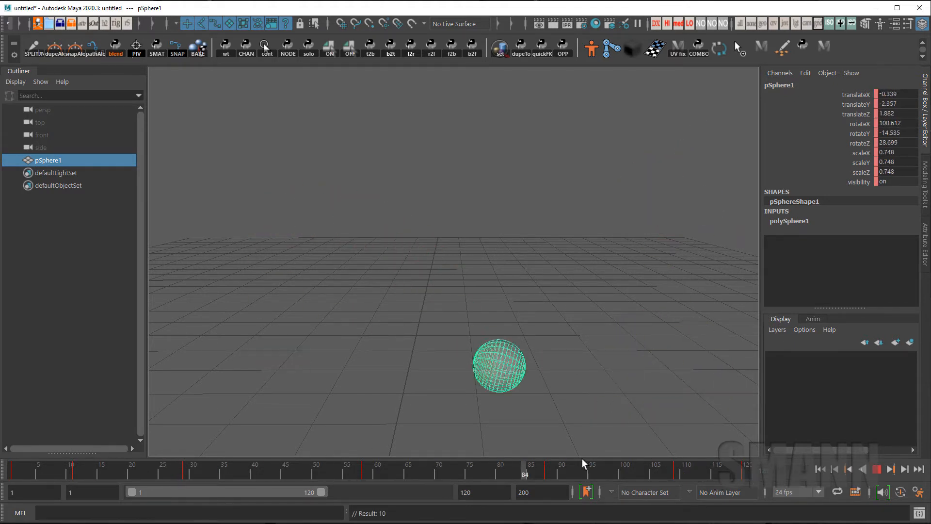
pyautogui.press('Escape')
pyautogui.click(473, 252)
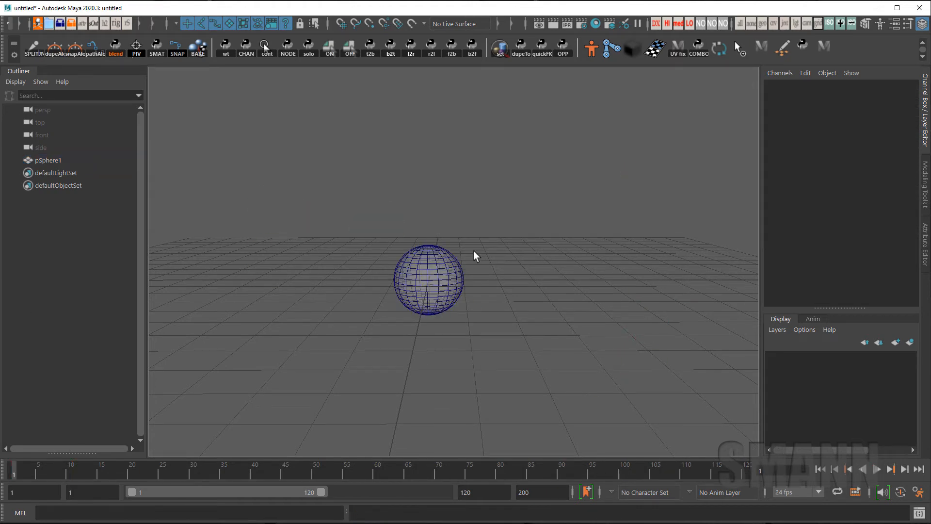
pyautogui.click(450, 274)
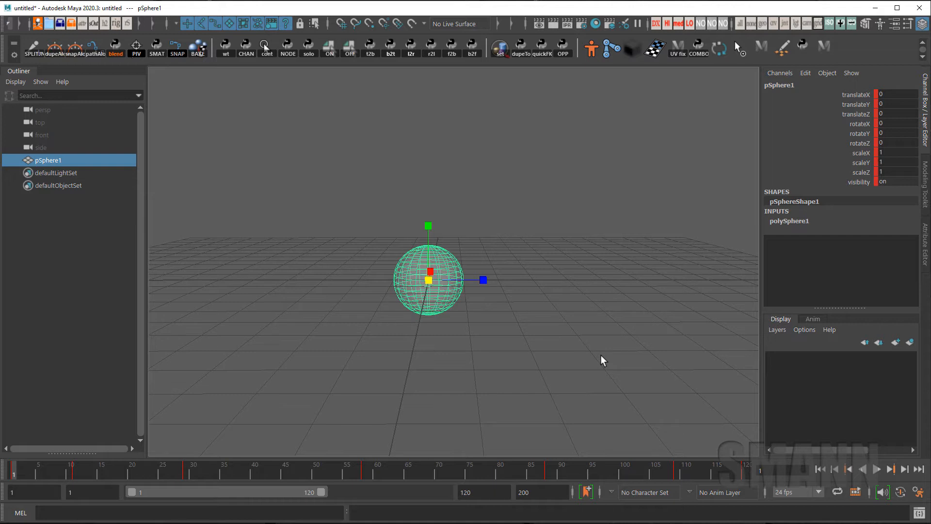
pyautogui.click(598, 334)
pyautogui.keyDown('alt'); pyautogui.moveTo(525, 292); pyautogui.dragTo(572, 288); pyautogui.keyUp('alt')
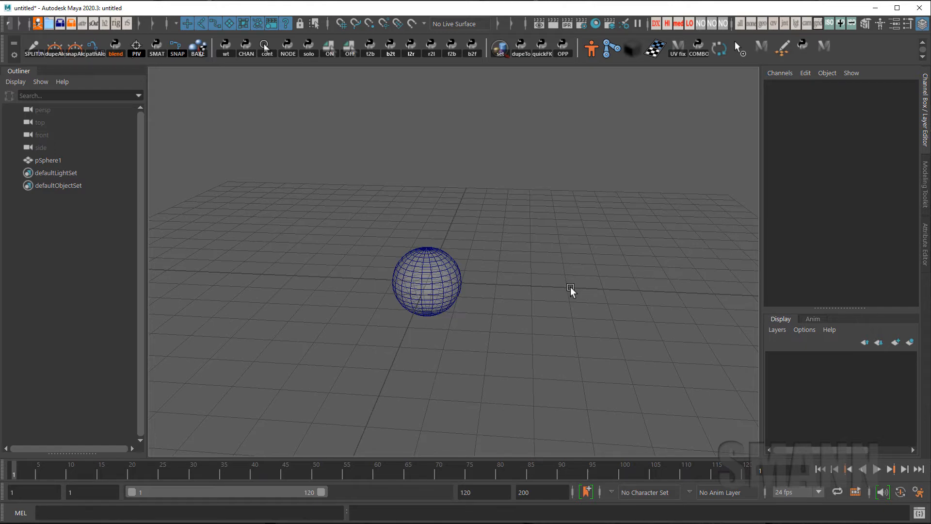
pyautogui.keyDown('alt'); pyautogui.moveTo(570, 286); pyautogui.dragTo(574, 328); pyautogui.keyUp('alt')
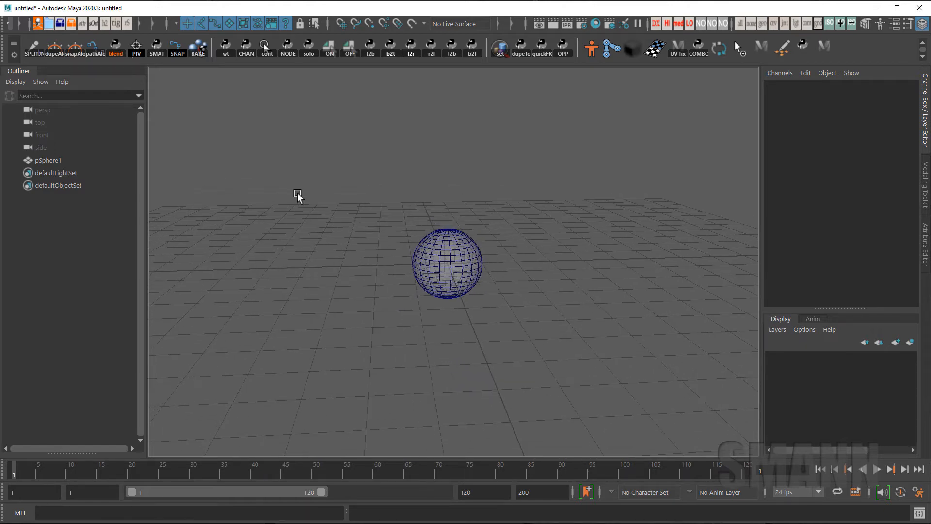
pyautogui.moveTo(297, 193); pyautogui.dragTo(602, 357)
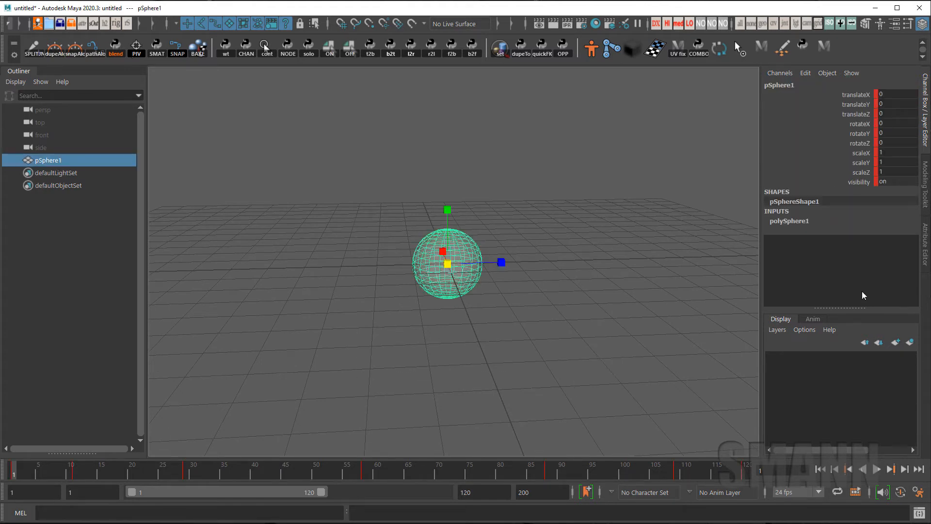
pyautogui.click(525, 167)
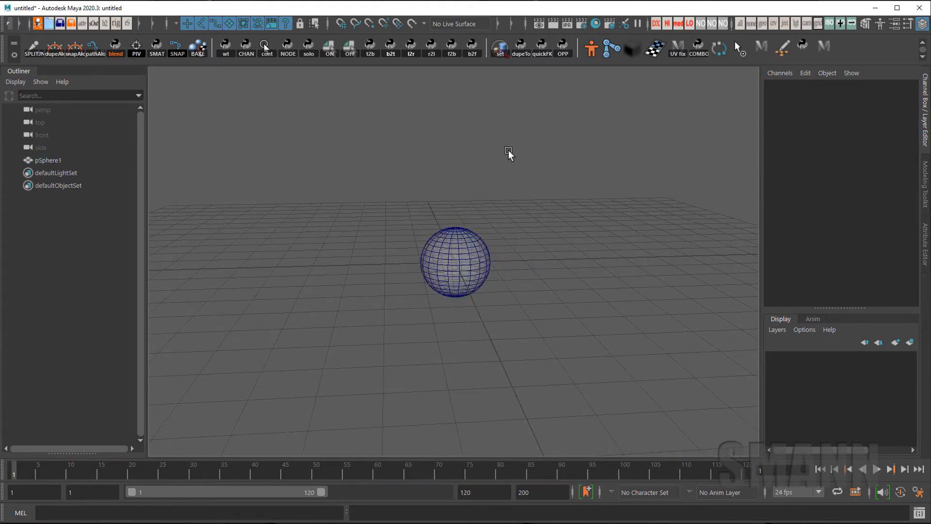
# Create a polygon torus at the origin and copy the keys from all of pSphere1's transform and visibility channels
pyautogui.keyDown('shift'); pyautogui.moveTo(491, 142); pyautogui.dragTo(534, 161, button='right'); pyautogui.keyUp('shift')
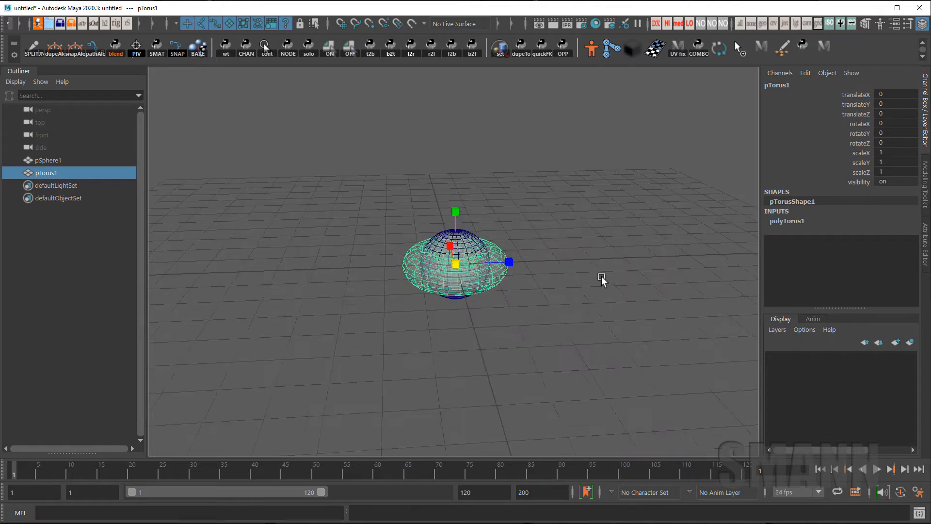
pyautogui.click(616, 262)
pyautogui.click(48, 160)
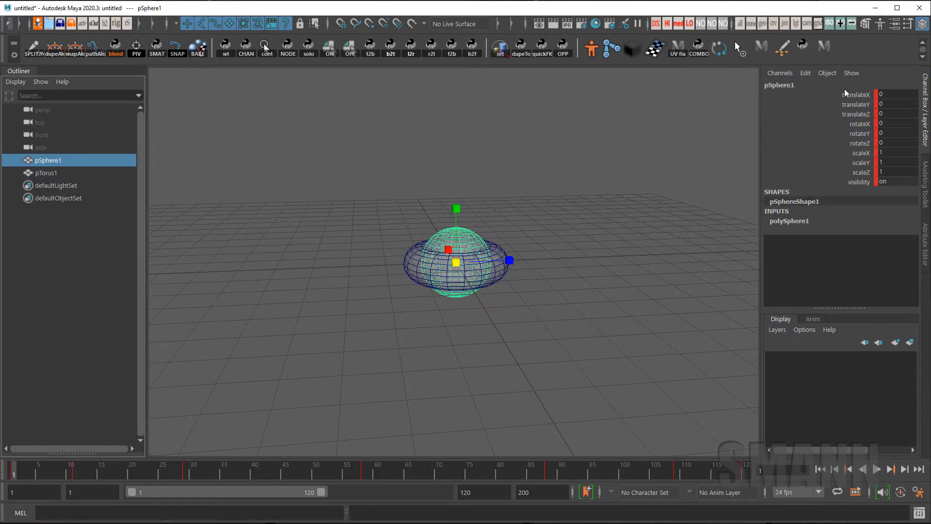
pyautogui.moveTo(845, 94); pyautogui.dragTo(847, 184)
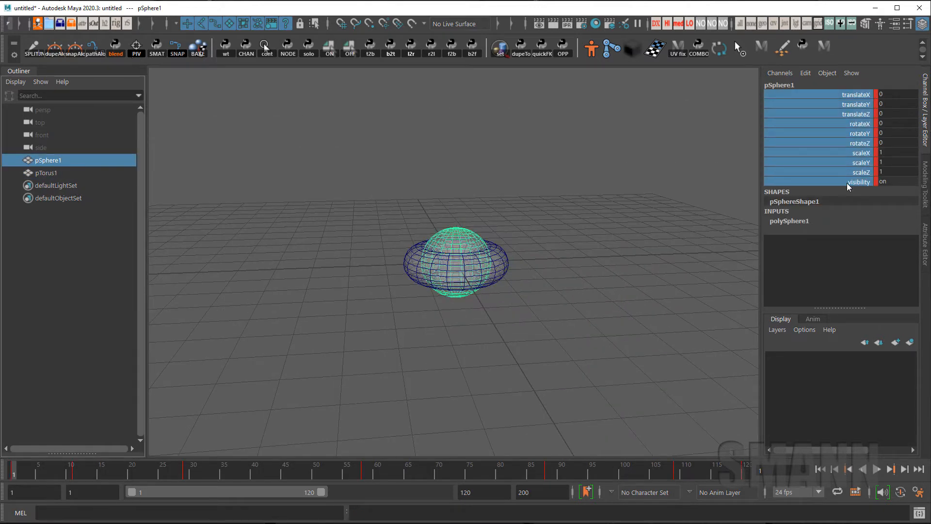
pyautogui.hotkey('ctrl', 'c')
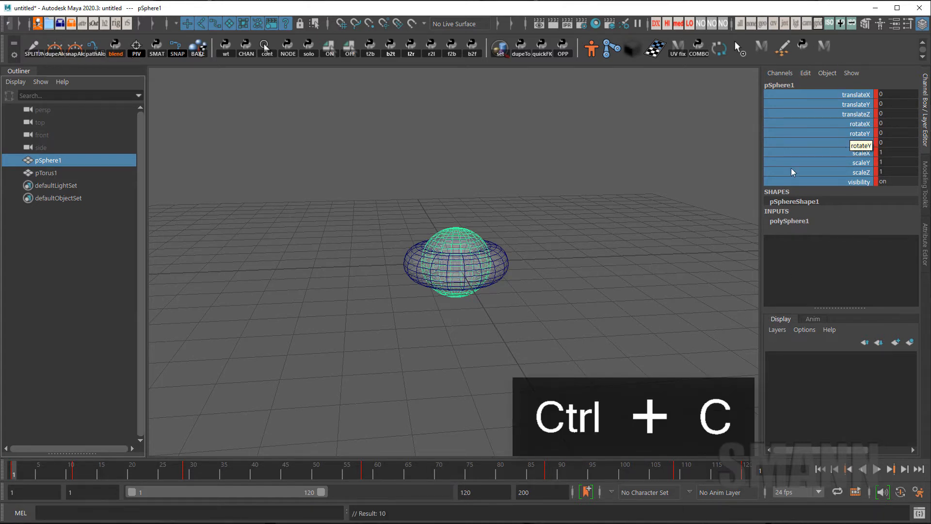
pyautogui.click(624, 190)
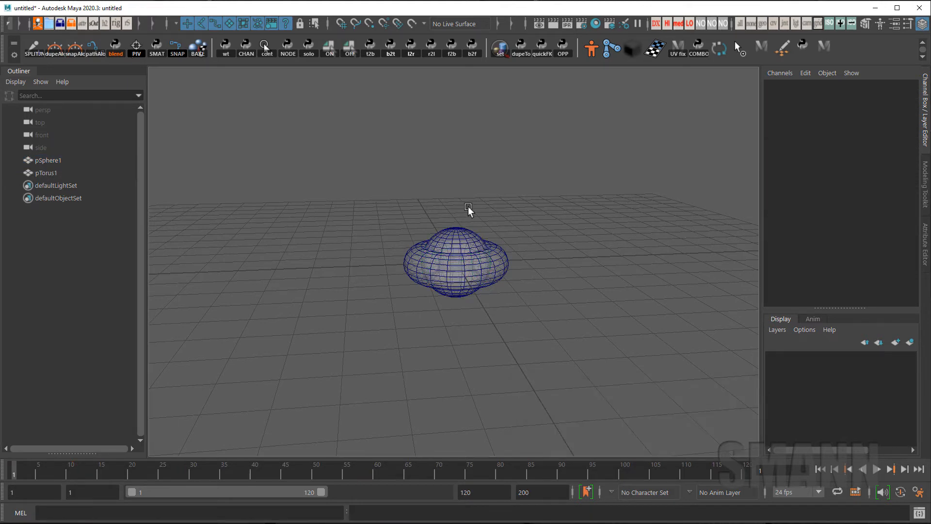
# Reselect pSphere1 and copy the keys of its channels again, from translateX through visibility
pyautogui.click(45, 160)
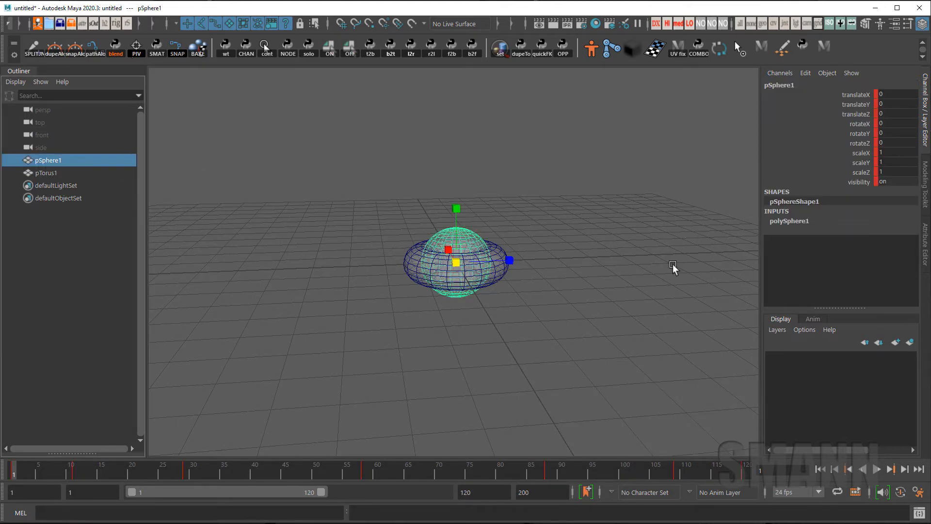
pyautogui.click(555, 301)
pyautogui.click(449, 236)
pyautogui.moveTo(851, 95); pyautogui.dragTo(856, 195)
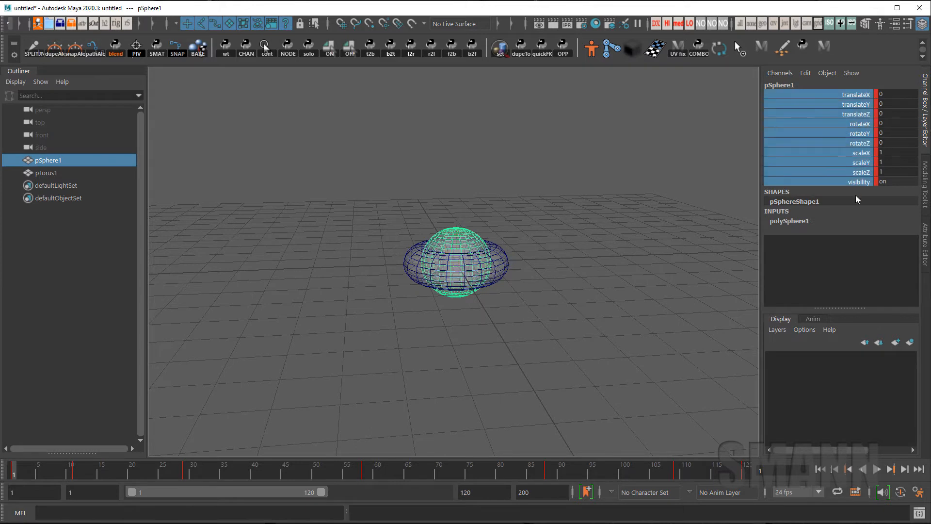
pyautogui.hotkey('ctrl', 'c')
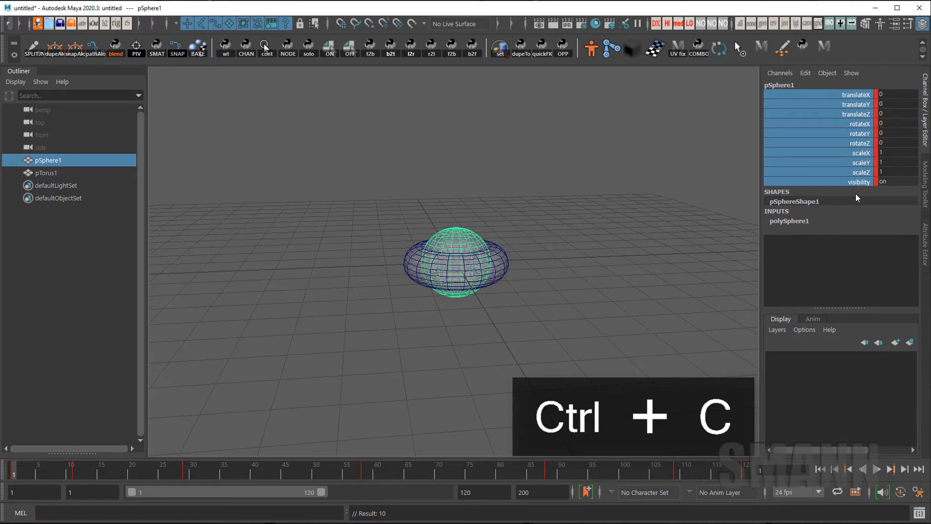
pyautogui.click(707, 208)
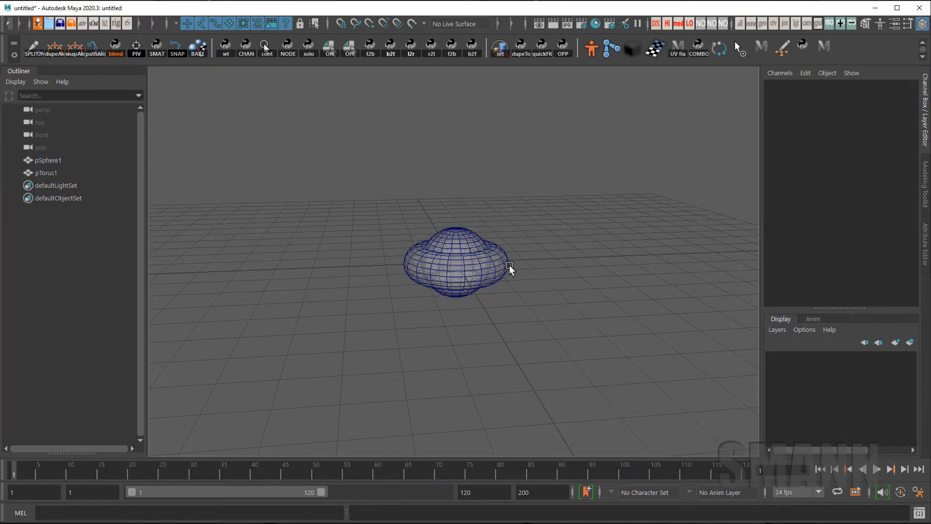
# Paste the copied keys onto all of pTorus1's channels, from translateX through visibility
pyautogui.click(505, 266)
pyautogui.moveTo(834, 94); pyautogui.dragTo(845, 191)
pyautogui.hotkey('ctrl', 'v')
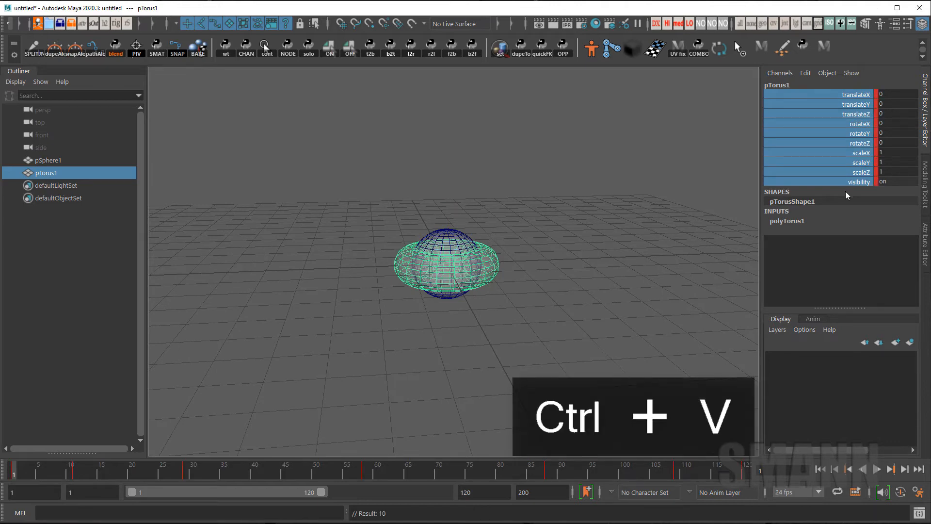
# Scrub and play the timeline to check the torus's pasted motion against the sphere's
pyautogui.moveTo(13, 470); pyautogui.dragTo(57, 466)
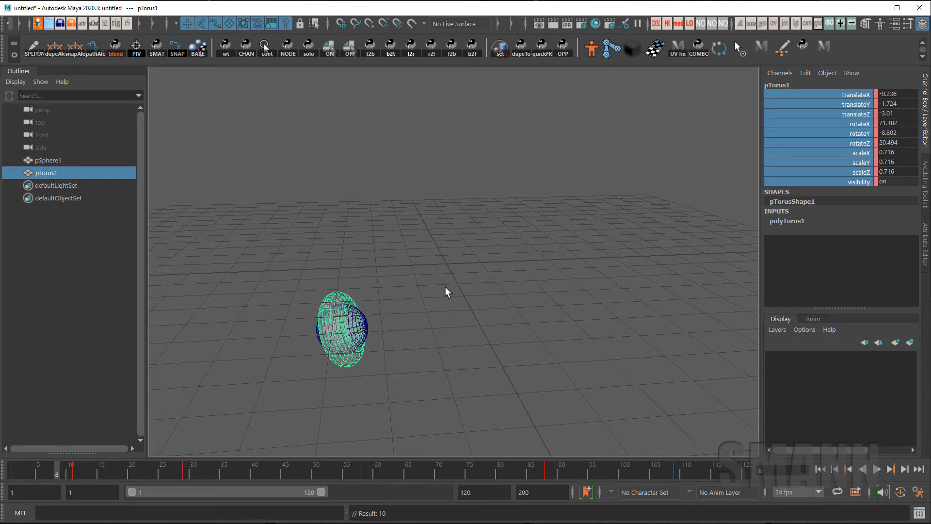
pyautogui.moveTo(45, 473); pyautogui.dragTo(322, 466)
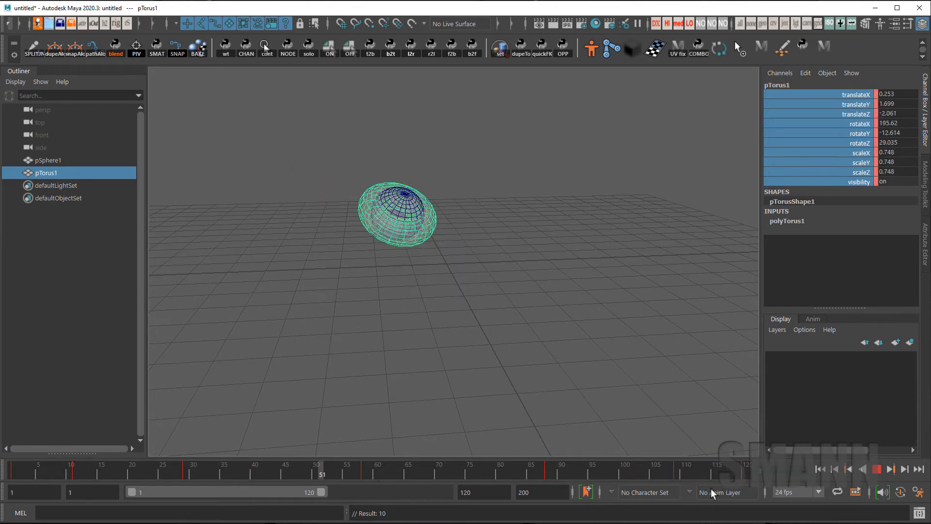
pyautogui.moveTo(712, 494); pyautogui.dragTo(4, 470)
pyautogui.keyDown('alt'); pyautogui.moveTo(541, 321); pyautogui.dragTo(539, 321); pyautogui.keyUp('alt')
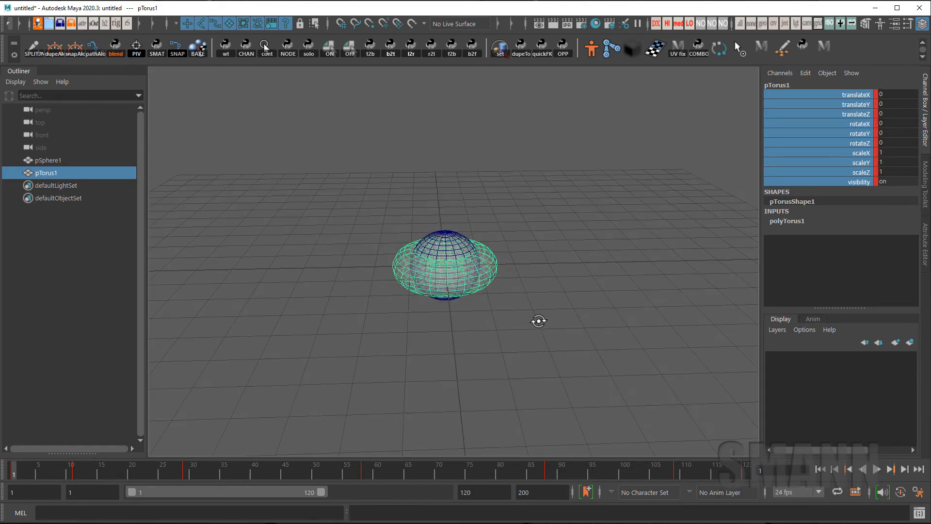
pyautogui.click(546, 320)
# Cut all of pTorus1's keys across the whole timeline, and return to frame 1 with the torus selected
pyautogui.click(56, 172)
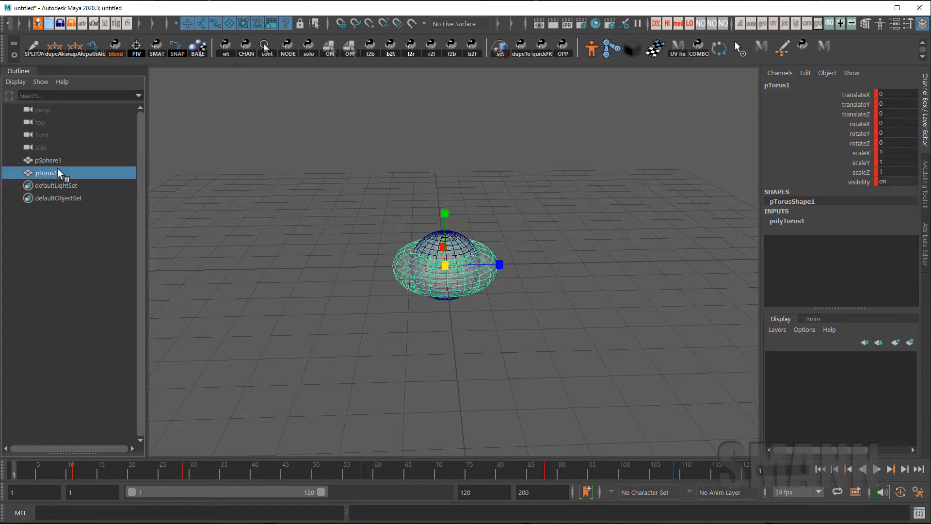
pyautogui.doubleClick(401, 465)
pyautogui.rightClick(401, 468)
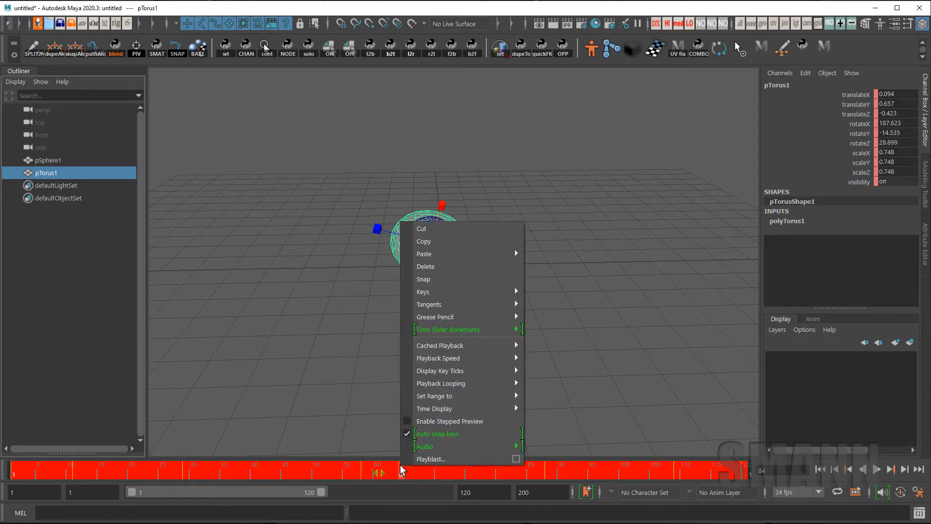
pyautogui.click(422, 230)
pyautogui.click(522, 290)
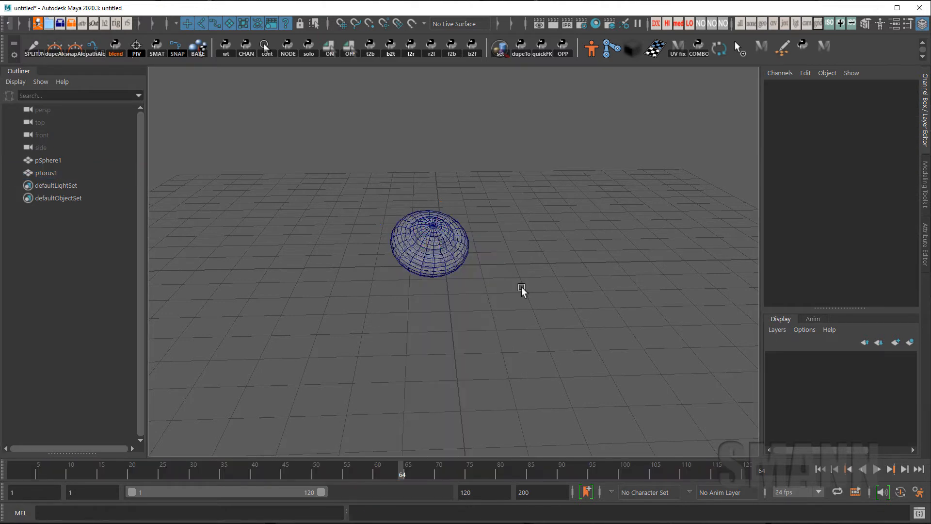
pyautogui.click(59, 173)
pyautogui.click(13, 470)
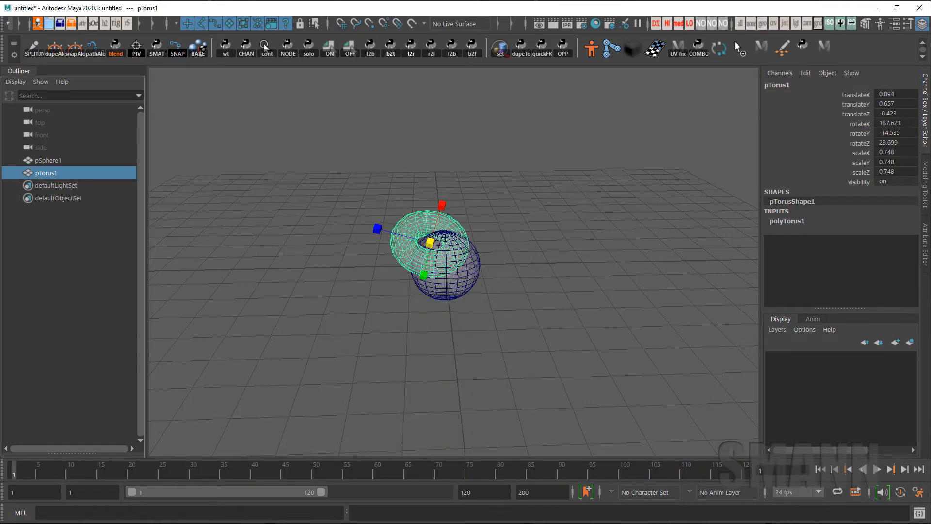
# Move to frame 5 and paste the copied keys onto all of pTorus1's channels, from translateX through visibility
pyautogui.hotkey('alt', 'v')
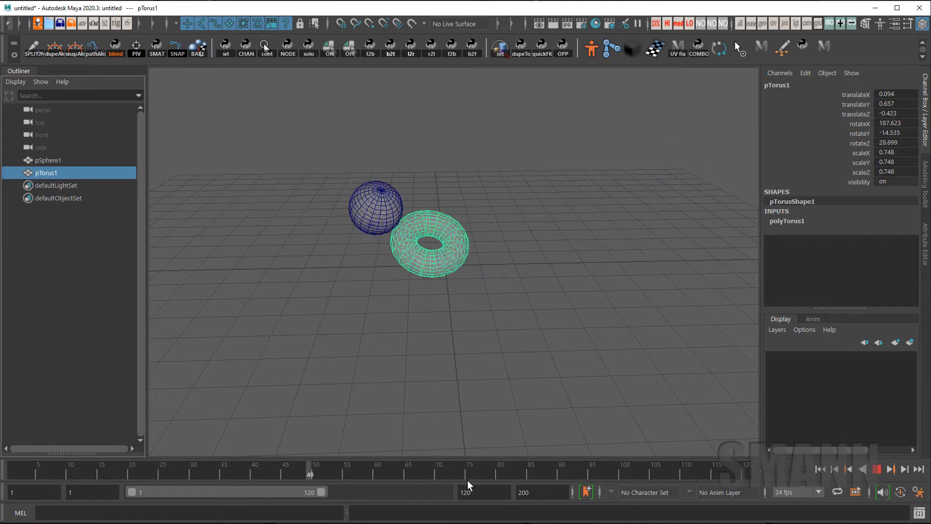
pyautogui.click(39, 472)
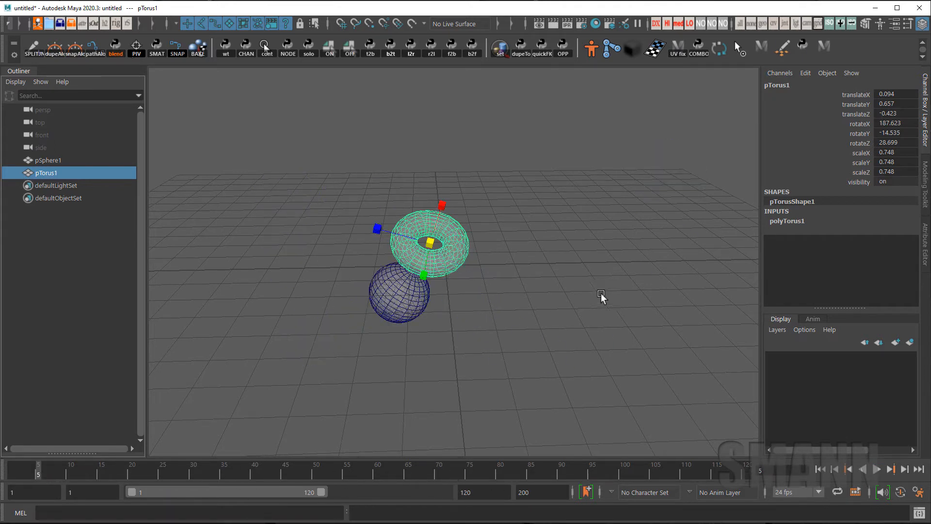
pyautogui.moveTo(870, 93); pyautogui.dragTo(857, 195)
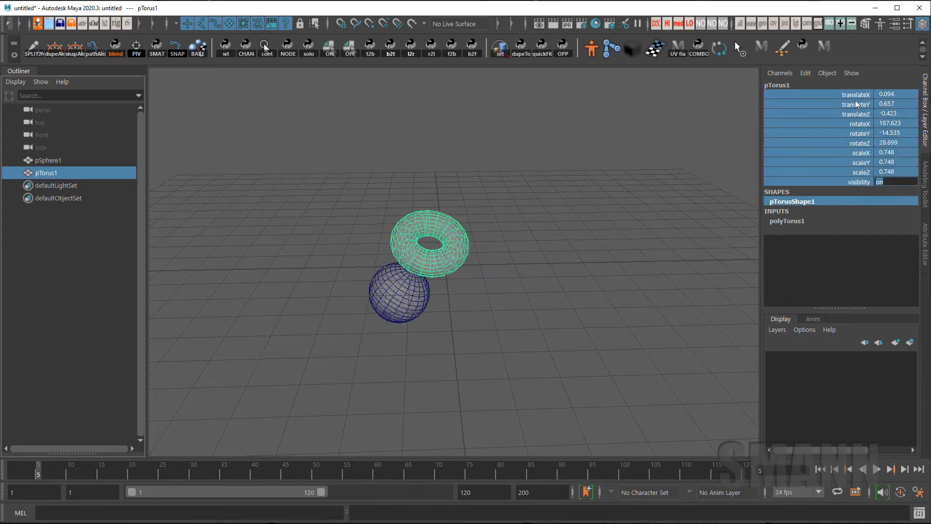
pyautogui.moveTo(855, 97); pyautogui.dragTo(859, 182)
pyautogui.hotkey('ctrl', 'v')
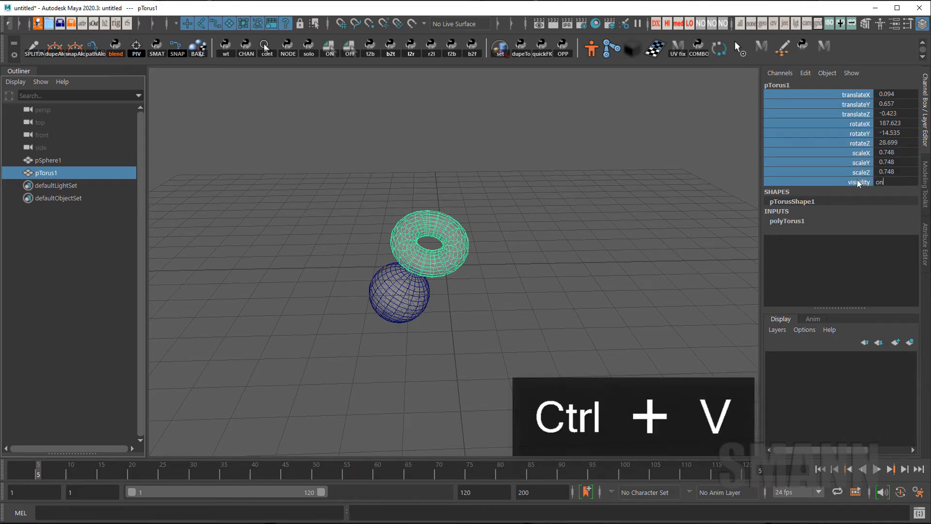
pyautogui.hotkey('ctrl', 'v')
pyautogui.press('Return')
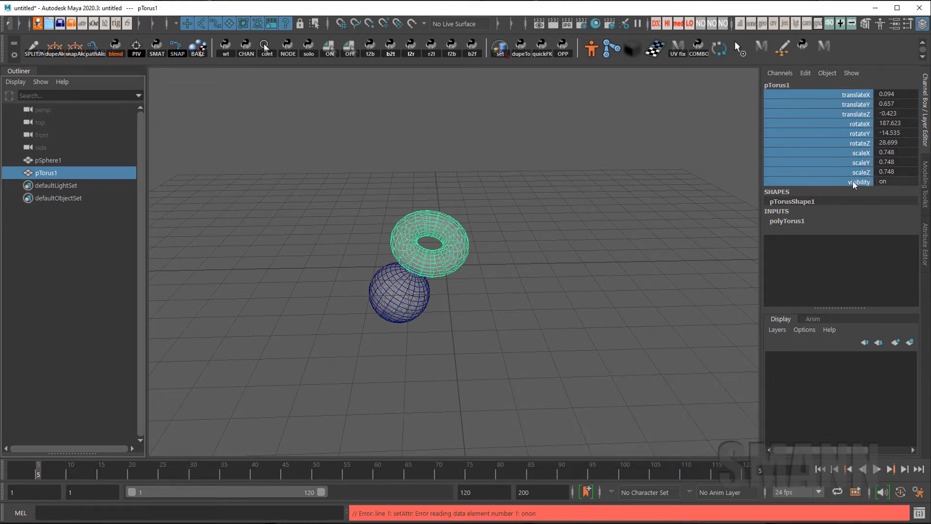
pyautogui.hotkey('ctrl', 'v')
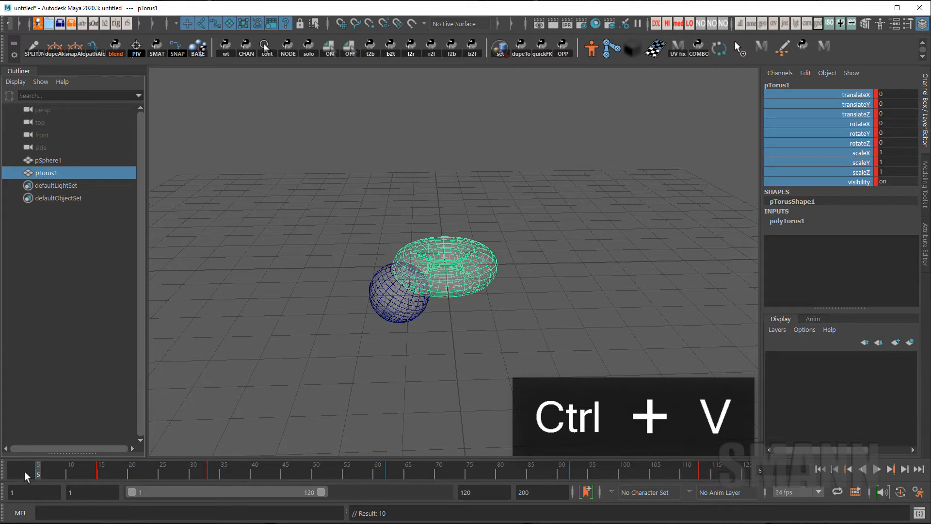
# Scrub and play the timeline to compare the torus's time-offset motion with the sphere's
pyautogui.moveTo(25, 472); pyautogui.dragTo(266, 466)
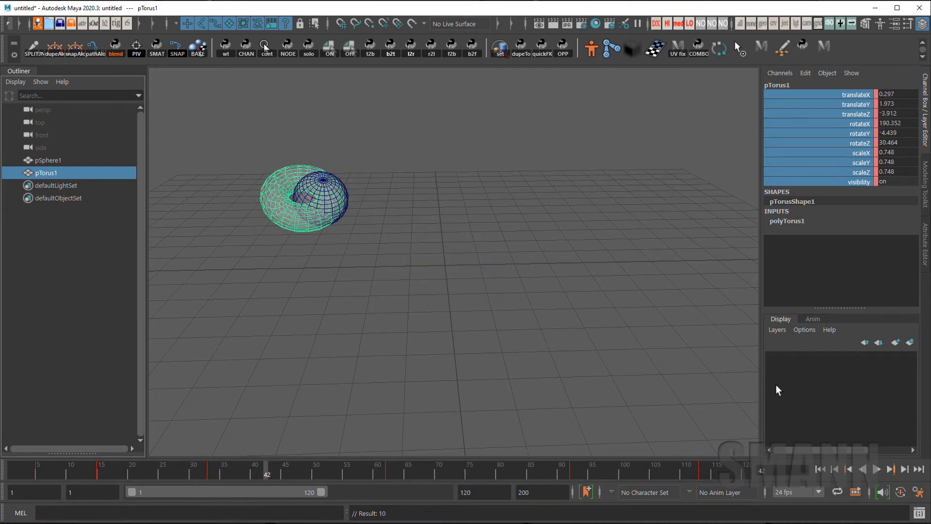
pyautogui.hotkey('alt', 'v')
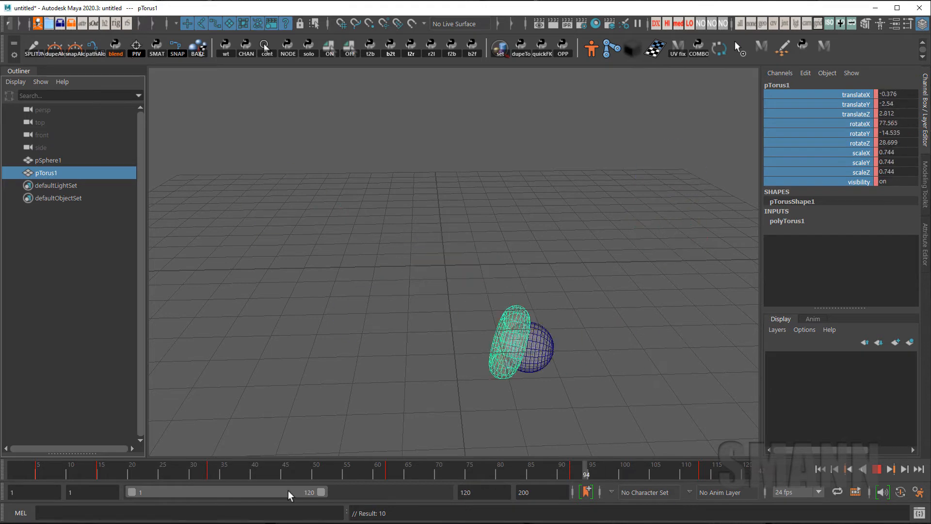
pyautogui.moveTo(224, 470); pyautogui.dragTo(344, 473)
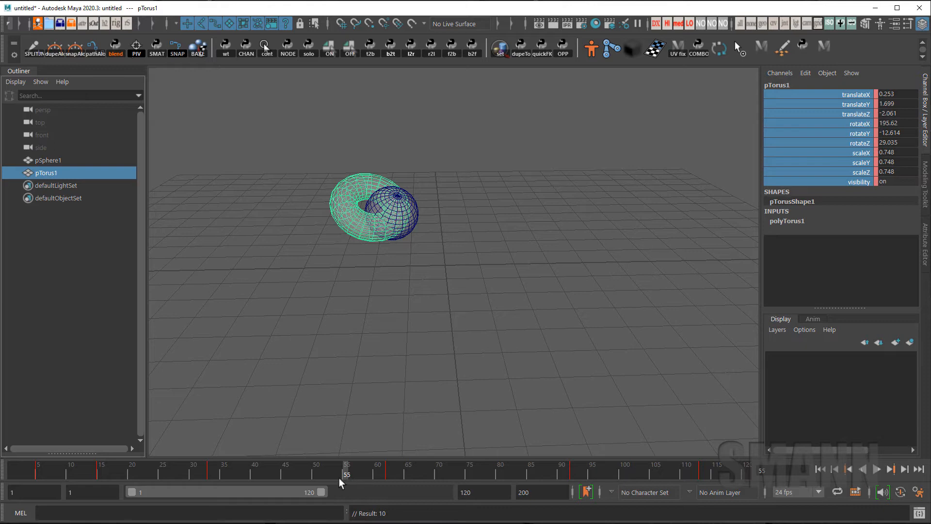
pyautogui.hotkey('alt', 'v')
pyautogui.moveTo(458, 469); pyautogui.dragTo(481, 456)
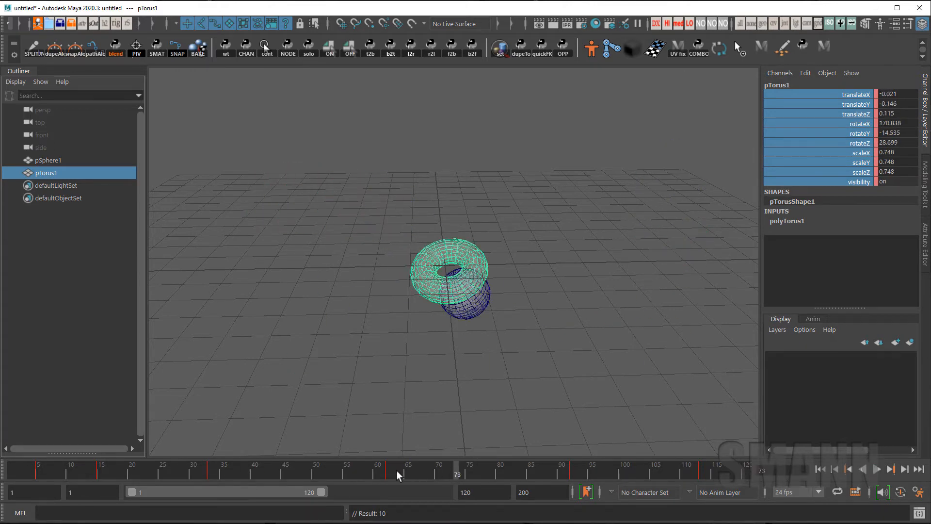
pyautogui.hotkey('alt', 'v')
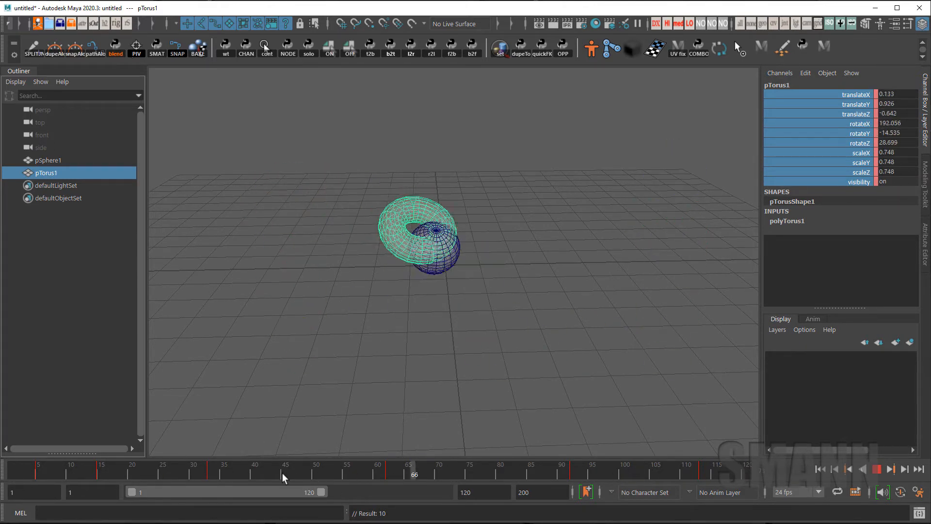
# Create a polygon cone and paste the copied keys onto all its channels, from translateX through visibility, at frame 10
pyautogui.moveTo(66, 475); pyautogui.dragTo(63, 475)
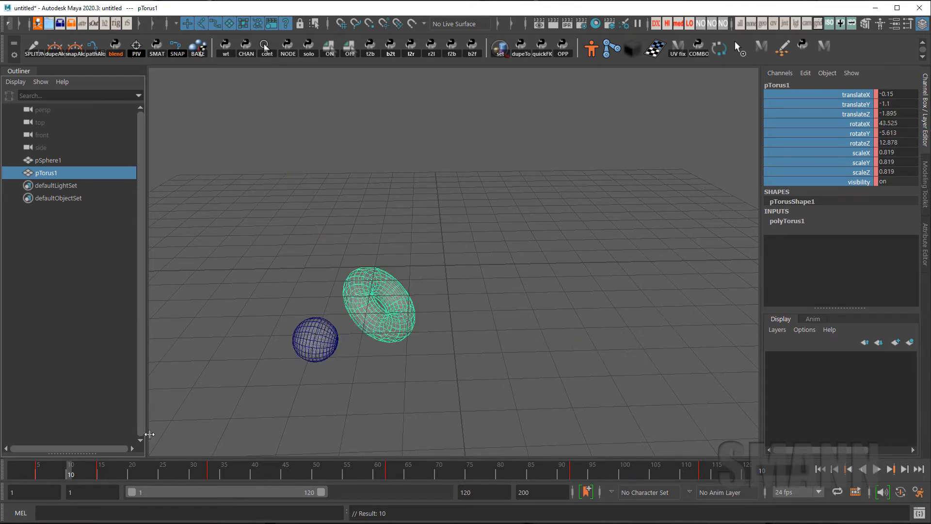
pyautogui.click(500, 202)
pyautogui.keyDown('shift'); pyautogui.moveTo(500, 203); pyautogui.dragTo(442, 231, button='right'); pyautogui.keyUp('shift')
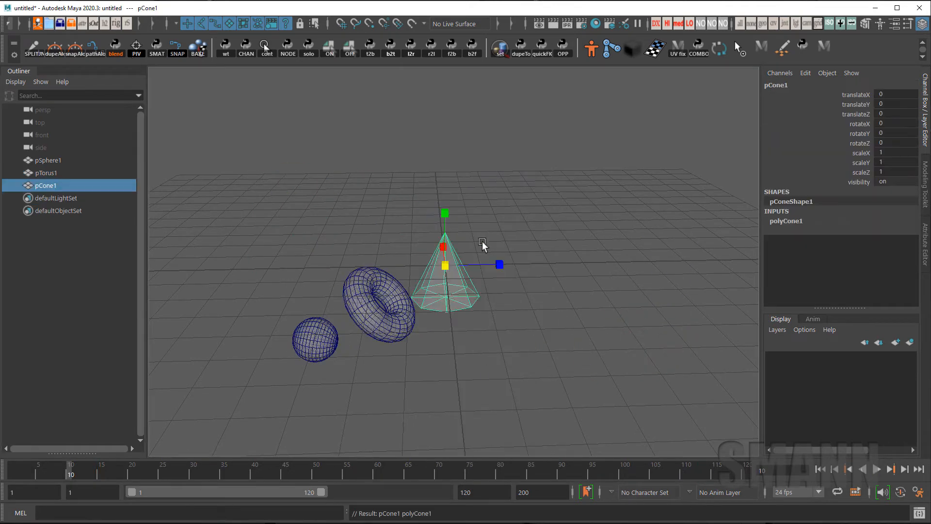
pyautogui.moveTo(858, 95); pyautogui.dragTo(860, 183)
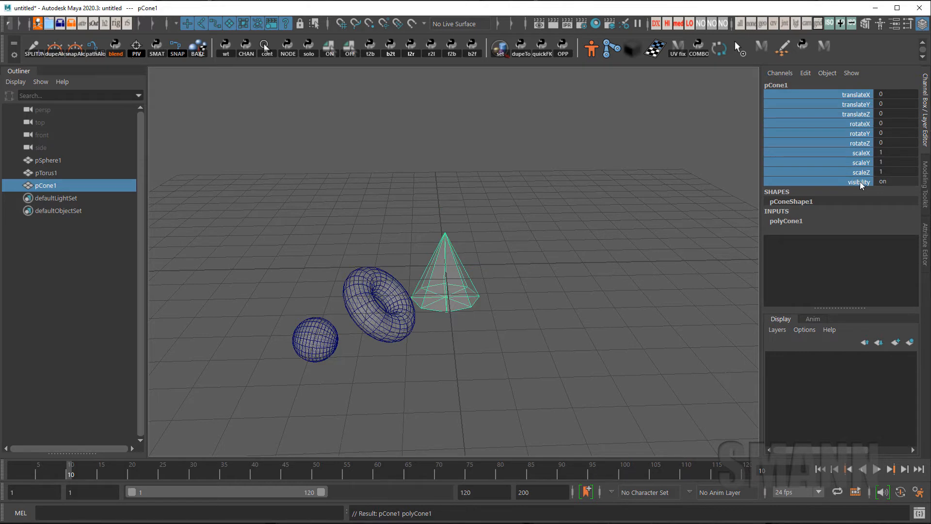
pyautogui.hotkey('ctrl', 'v')
# Create a polygon cube and paste the copied keys onto all its channels, from translateX through visibility, at frame 15
pyautogui.moveTo(90, 469); pyautogui.dragTo(101, 473)
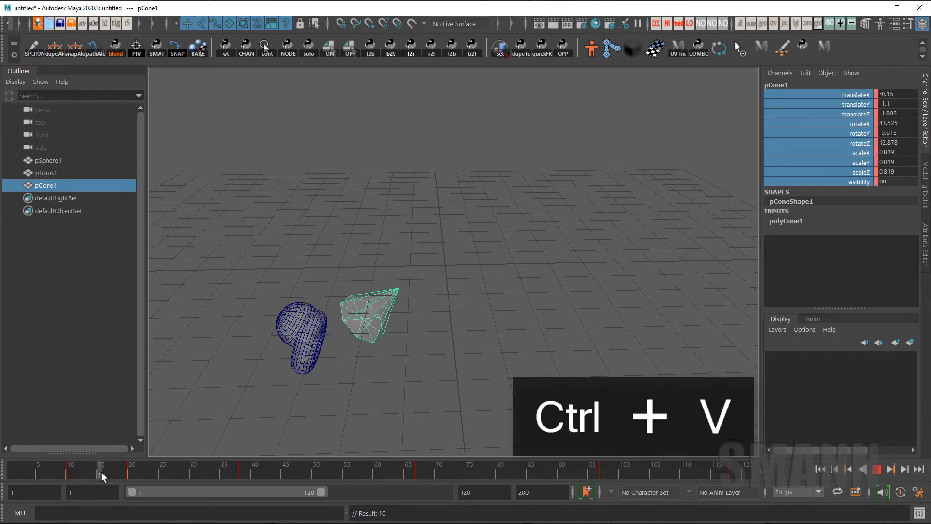
pyautogui.click(465, 185)
pyautogui.keyDown('shift'); pyautogui.moveTo(466, 186); pyautogui.dragTo(473, 221, button='right'); pyautogui.keyUp('shift')
pyautogui.moveTo(865, 95); pyautogui.dragTo(847, 188)
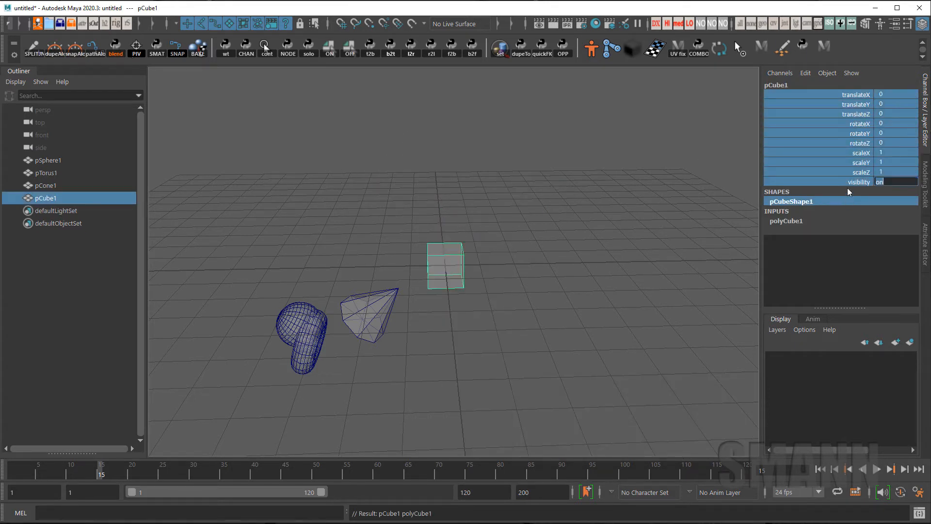
pyautogui.moveTo(852, 99); pyautogui.dragTo(860, 182)
pyautogui.hotkey('ctrl', 'v')
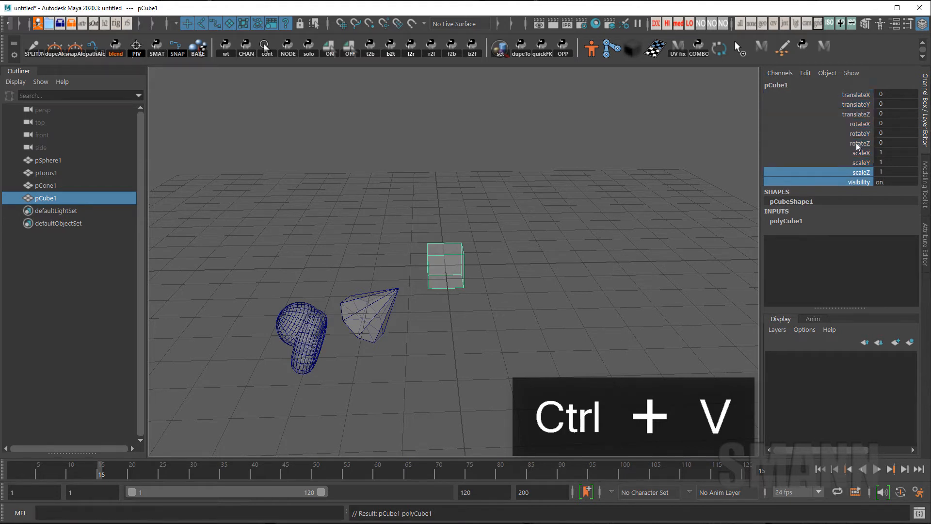
pyautogui.doubleClick(912, 133)
pyautogui.moveTo(850, 96); pyautogui.dragTo(851, 181)
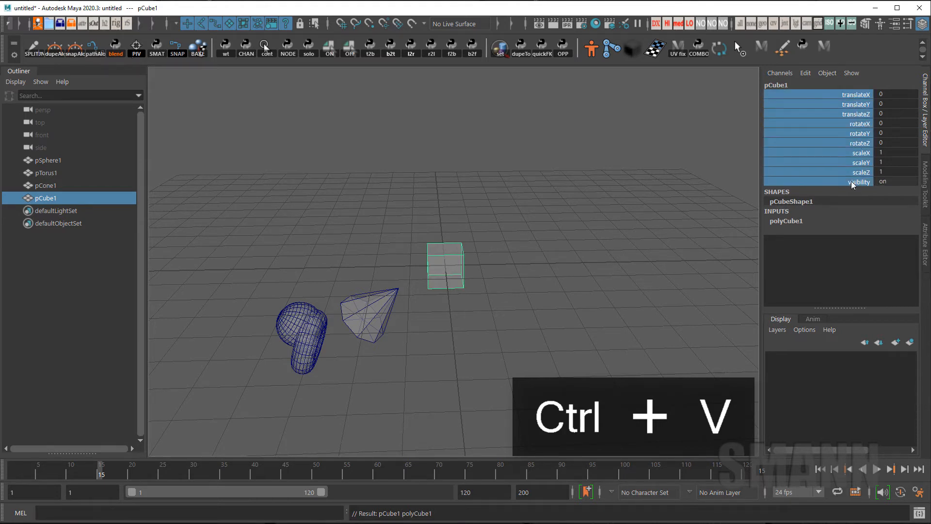
pyautogui.hotkey('ctrl', 'v')
# Scrub the timeline to check the four objects' staggered motion, and return to frame 1 with nothing selected
pyautogui.moveTo(453, 468)
pyautogui.mouseDown()
pyautogui.moveTo(32, 468)
pyautogui.moveTo(689, 429)
pyautogui.moveTo(364, 451)
pyautogui.moveTo(792, 443)
pyautogui.moveTo(793, 463)
pyautogui.mouseUp()
pyautogui.click(819, 469)
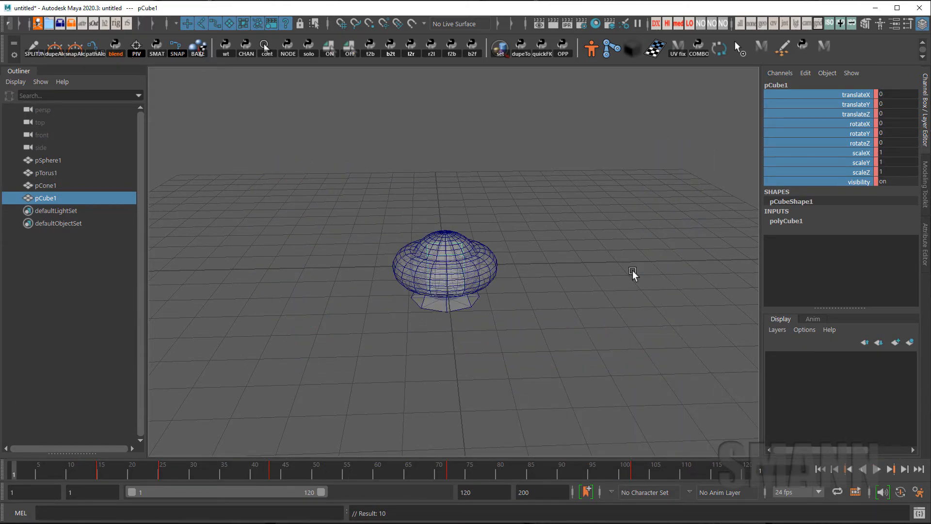
pyautogui.click(633, 269)
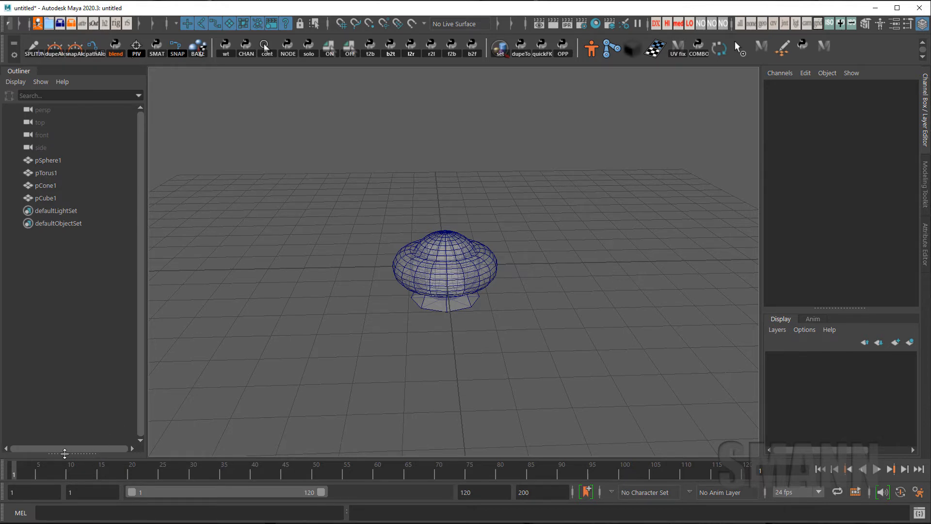
pyautogui.moveTo(65, 470); pyautogui.dragTo(45, 411)
# Create a polygon cylinder, paste the copied keys onto it through the time slider at frame 1, and play back its motion
pyautogui.keyDown('shift'); pyautogui.rightClick(556, 142); pyautogui.keyUp('shift')
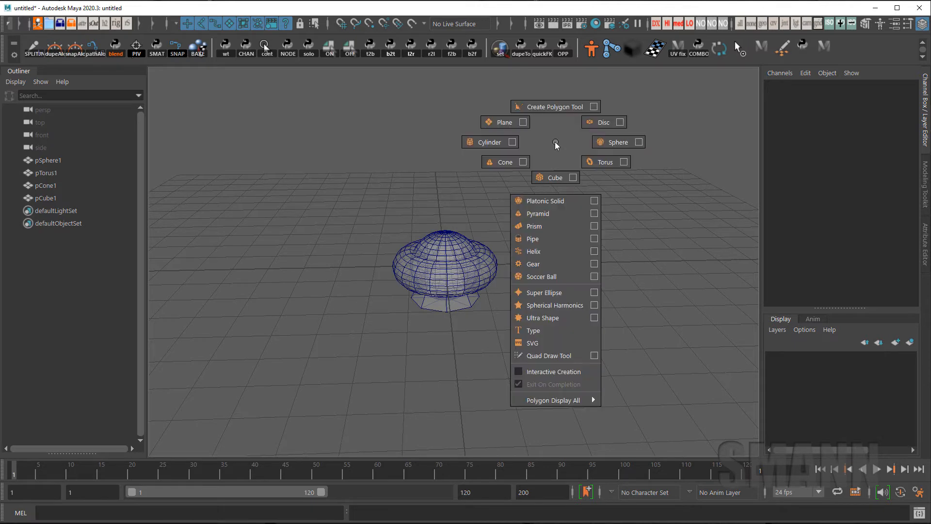
pyautogui.click(485, 143)
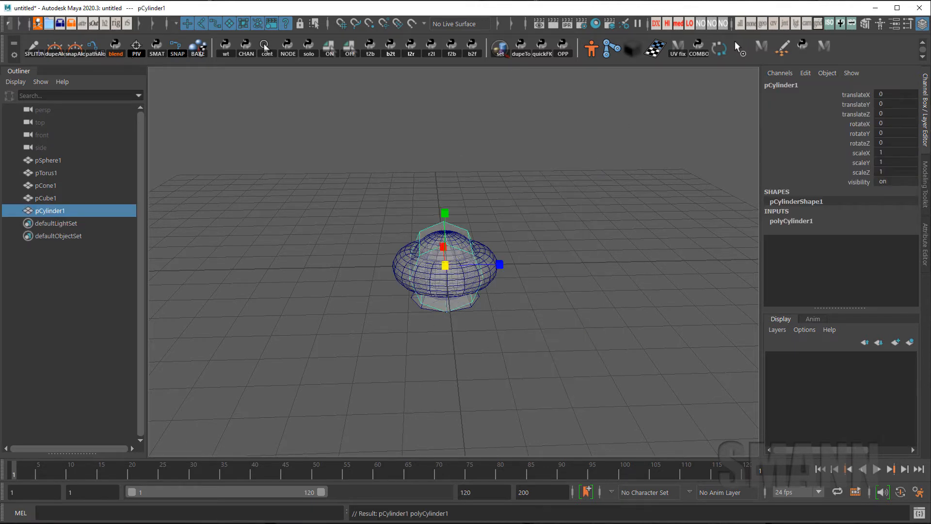
pyautogui.hotkey('alt', 'v')
pyautogui.hotkey('alt', 'shift', 'v')
pyautogui.rightClick(277, 466)
pyautogui.moveTo(338, 252)
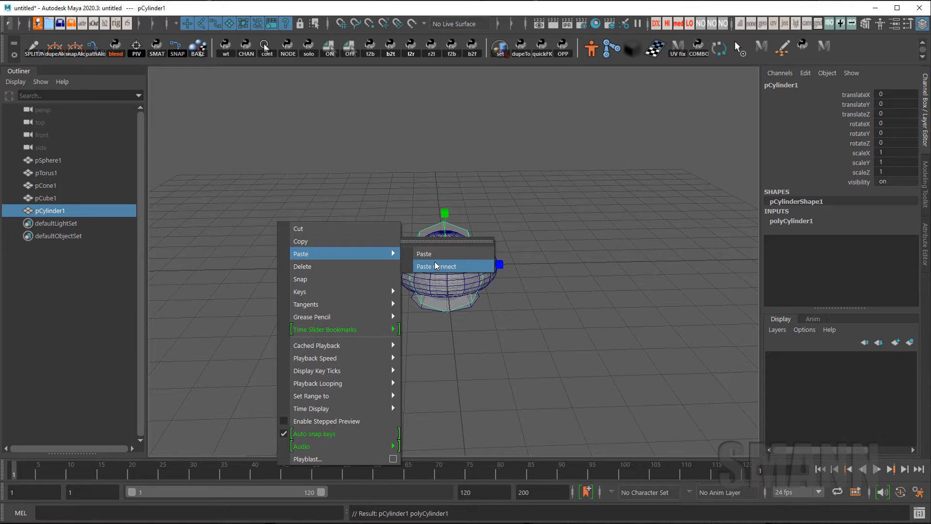
pyautogui.click(468, 260)
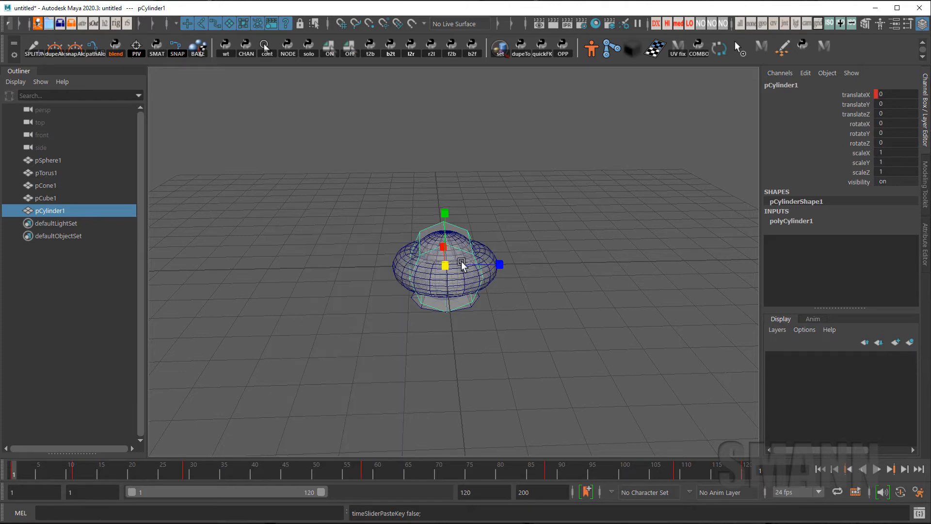
pyautogui.hotkey('alt', 'v')
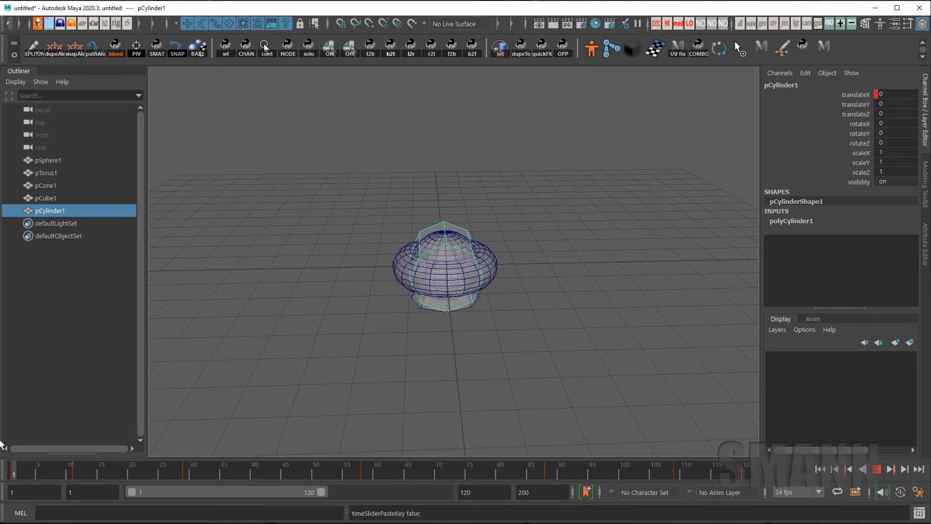
pyautogui.hotkey('alt', 'v')
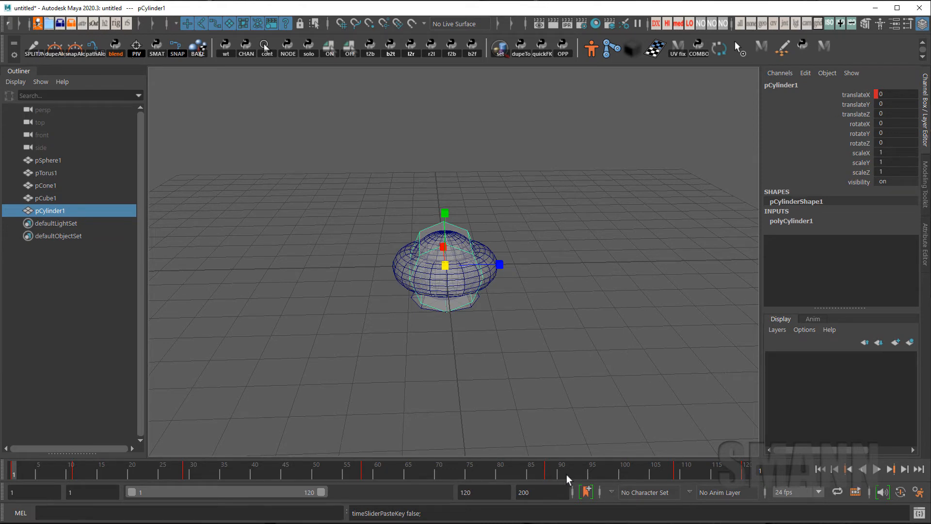
# Cut all of pCylinder1's keys across the whole timeline and clear the selection
pyautogui.doubleClick(255, 469)
pyautogui.rightClick(254, 470)
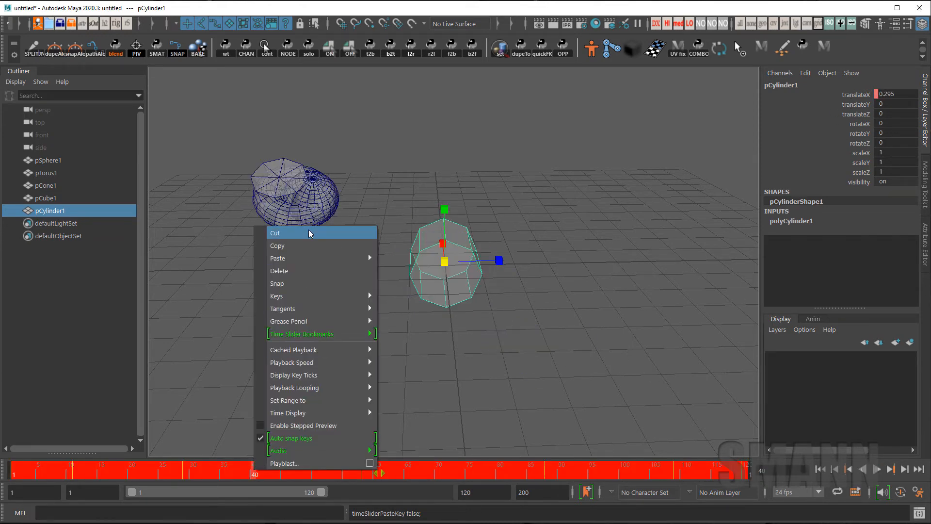
pyautogui.click(308, 231)
pyautogui.click(611, 353)
pyautogui.moveTo(97, 470); pyautogui.dragTo(12, 469)
# Copy all of pSphere1's keys across the whole timeline through the time slider, and select pCylinder1
pyautogui.click(41, 162)
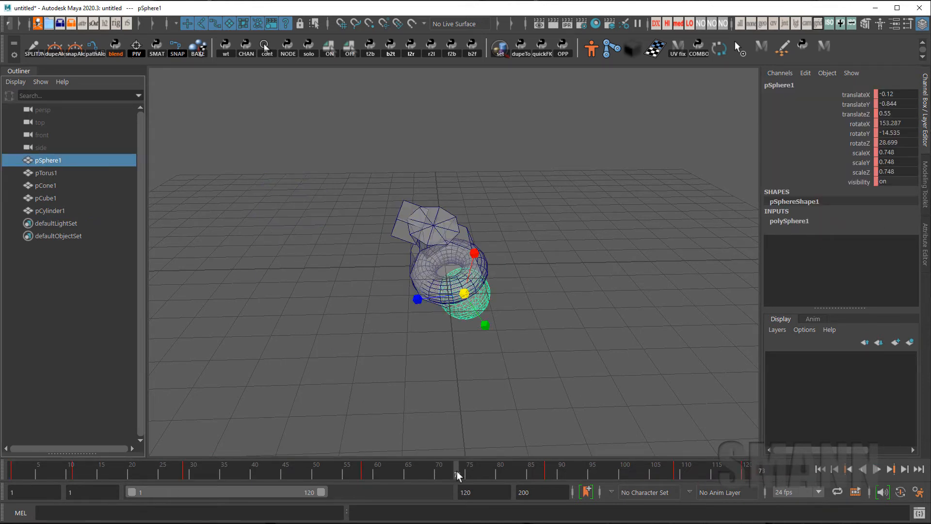
pyautogui.doubleClick(456, 471)
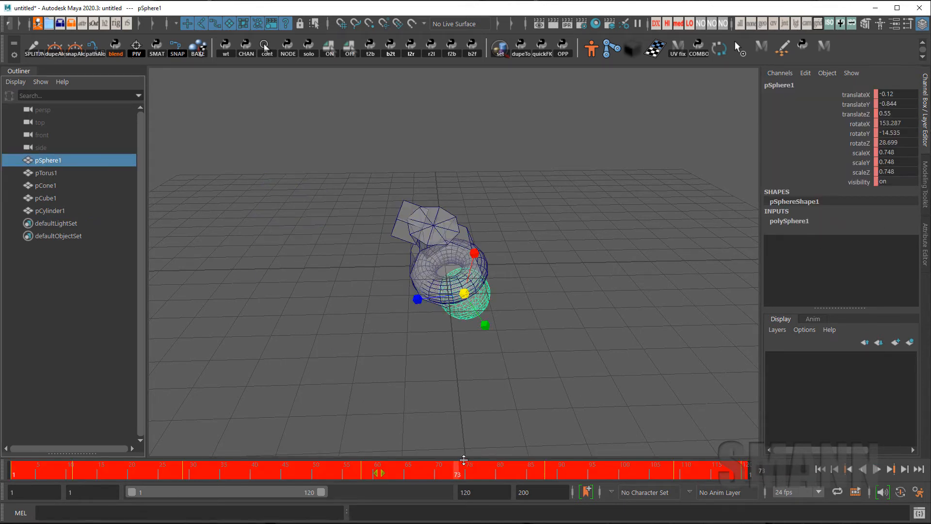
pyautogui.rightClick(464, 460)
pyautogui.click(528, 249)
pyautogui.click(292, 203)
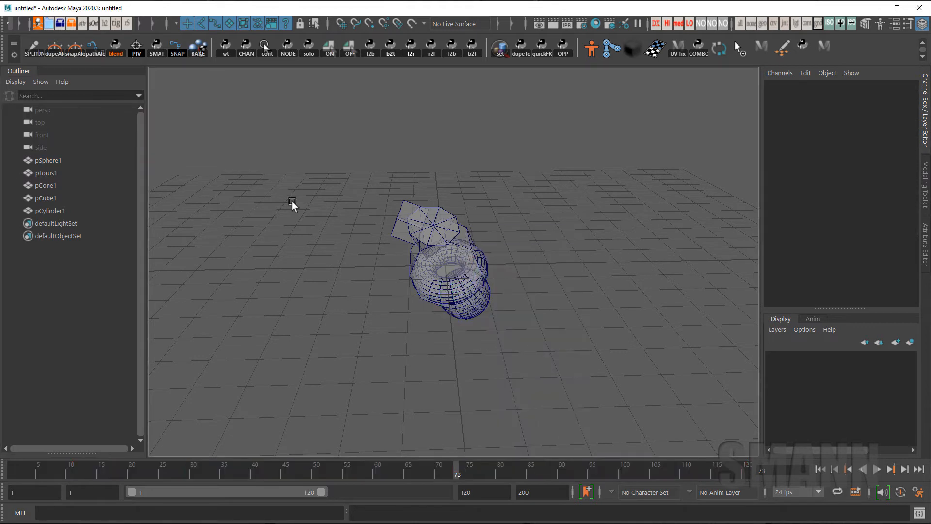
pyautogui.click(90, 211)
# Try pasting the sphere's copied keys onto pCylinder1 at frame 73, and undo the paste
pyautogui.rightClick(443, 468)
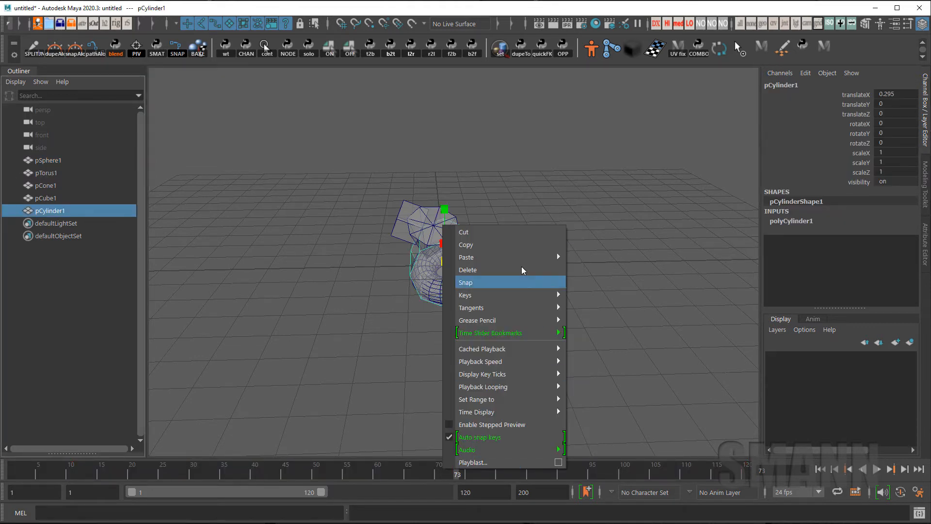
pyautogui.moveTo(523, 255)
pyautogui.click(584, 254)
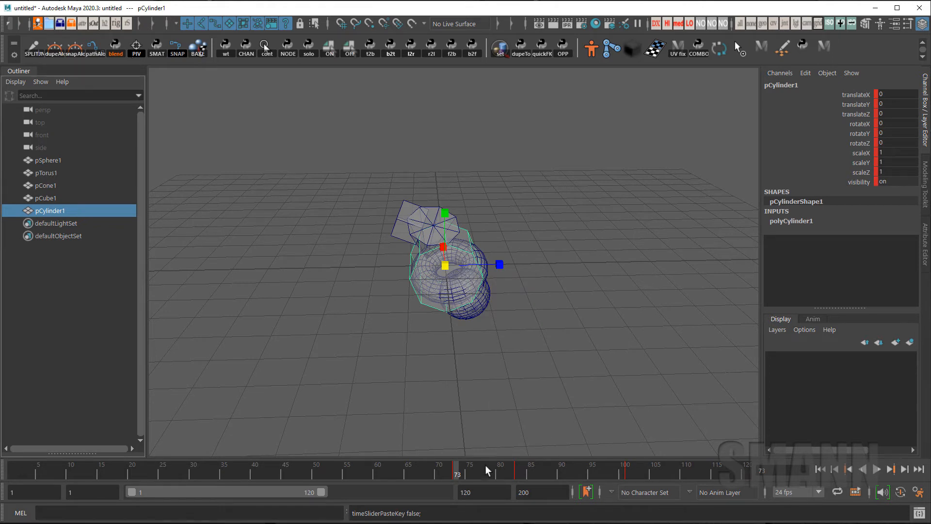
pyautogui.hotkey('ctrl', 'z')
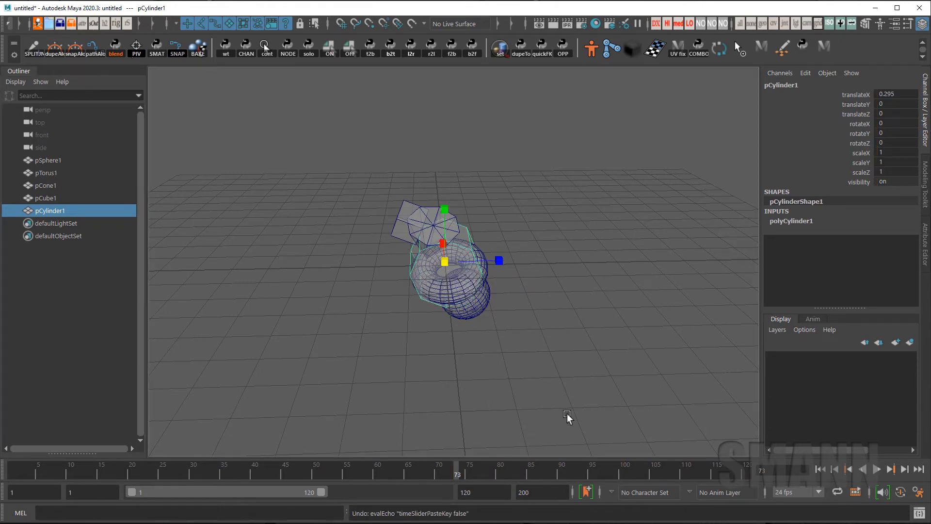
# Return to frame 1 and paste the sphere's copied keys onto pCylinder1 through the time slider
pyautogui.hotkey('alt', 'v')
pyautogui.press('Escape')
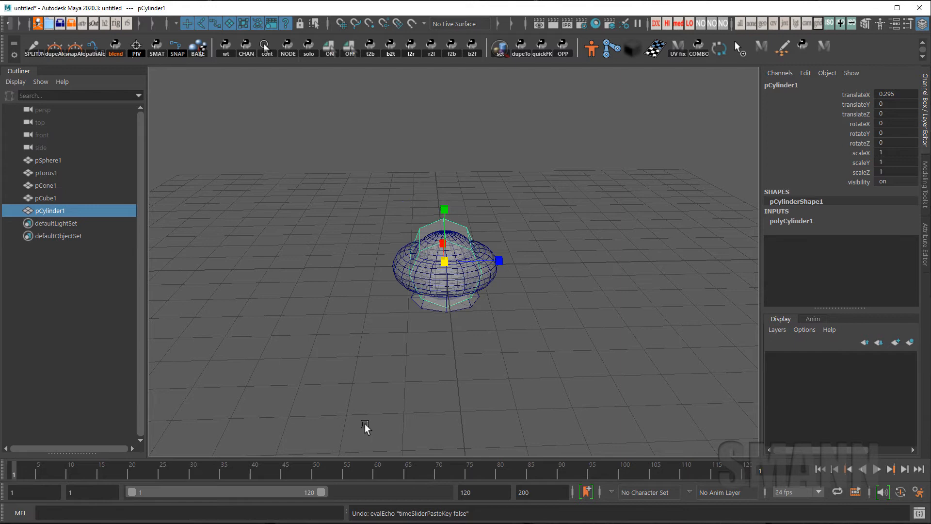
pyautogui.rightClick(407, 468)
pyautogui.moveTo(465, 260)
pyautogui.click(563, 255)
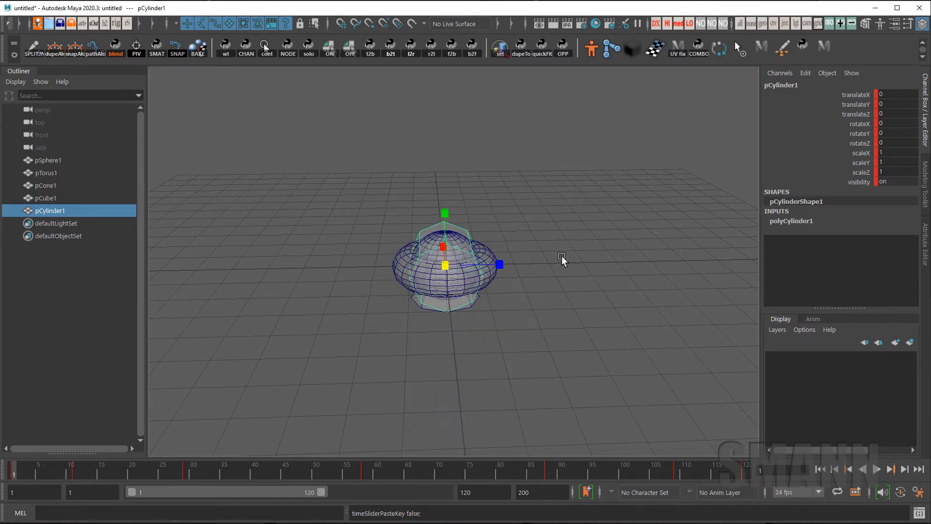
# Play back the animation with pSphere1 and pCylinder1 selected to compare their motion
pyautogui.hotkey('alt', 'v')
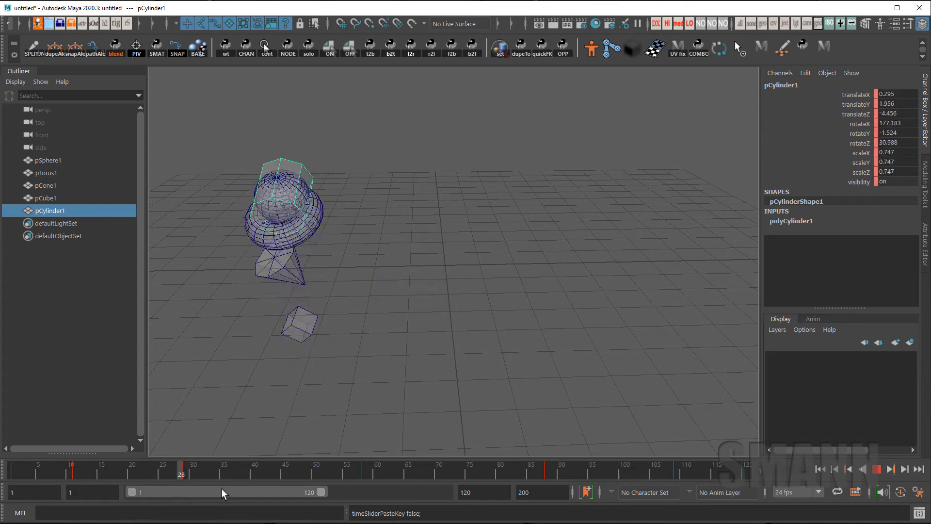
pyautogui.hotkey('alt', 'v')
pyautogui.click(82, 163)
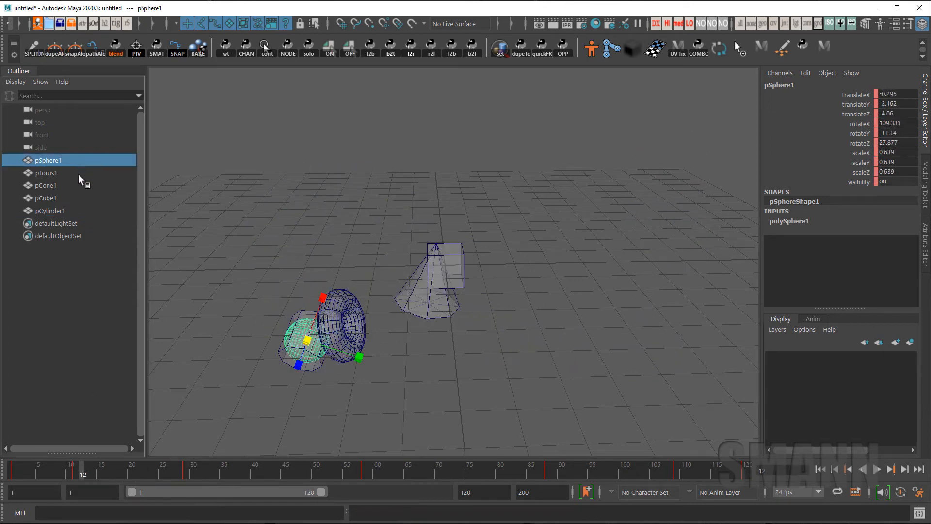
pyautogui.keyDown('ctrl'); pyautogui.click(75, 211); pyautogui.keyUp('ctrl')
pyautogui.hotkey('alt', 'v')
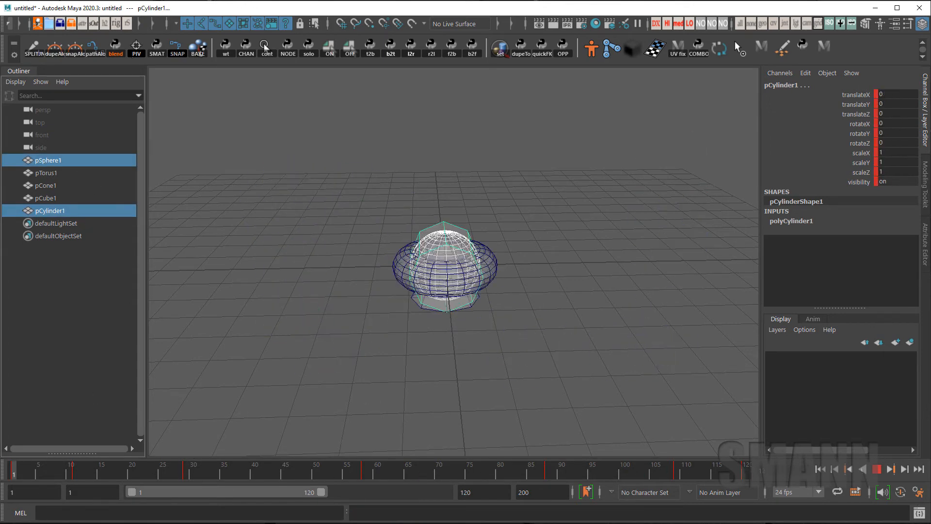
pyautogui.hotkey('alt', 'shift', 'v')
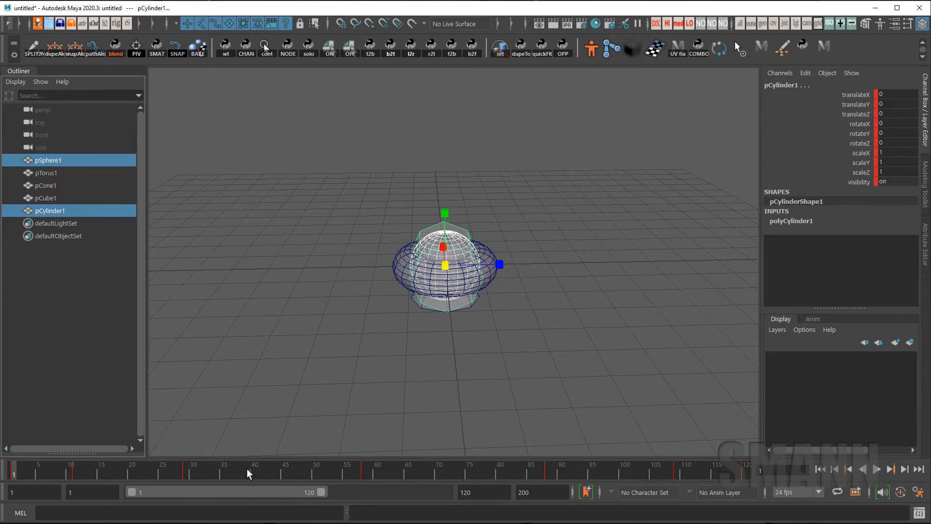
pyautogui.click(704, 466)
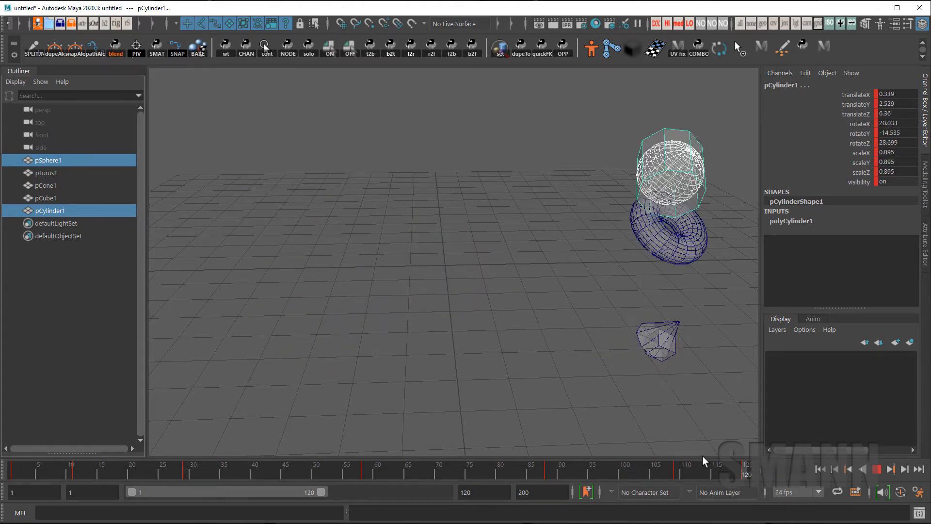
pyautogui.press('Escape')
# Scrub through the timeline, examine the time slider's key Paste options around frame 40, and replay the animation
pyautogui.moveTo(53, 473); pyautogui.dragTo(316, 480)
pyautogui.rightClick(315, 479)
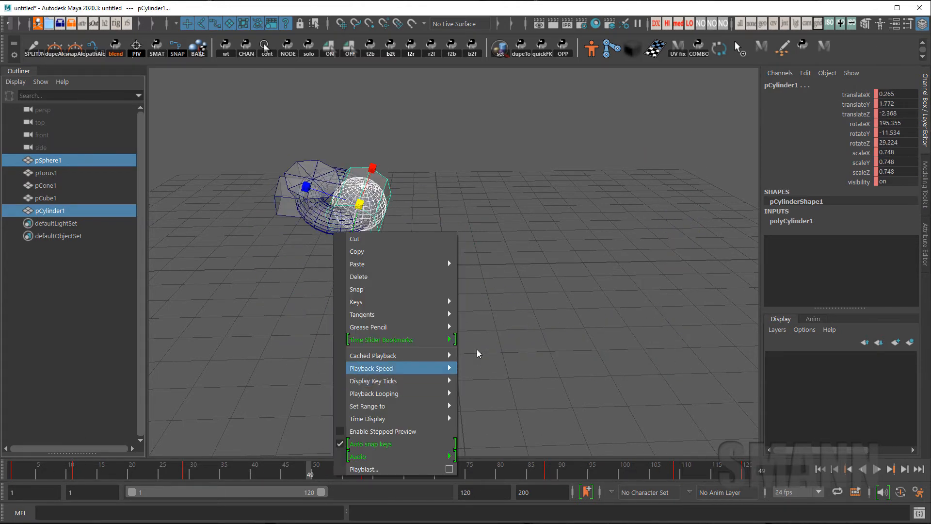
pyautogui.press('Escape')
pyautogui.moveTo(589, 470); pyautogui.dragTo(255, 492)
pyautogui.rightClick(321, 468)
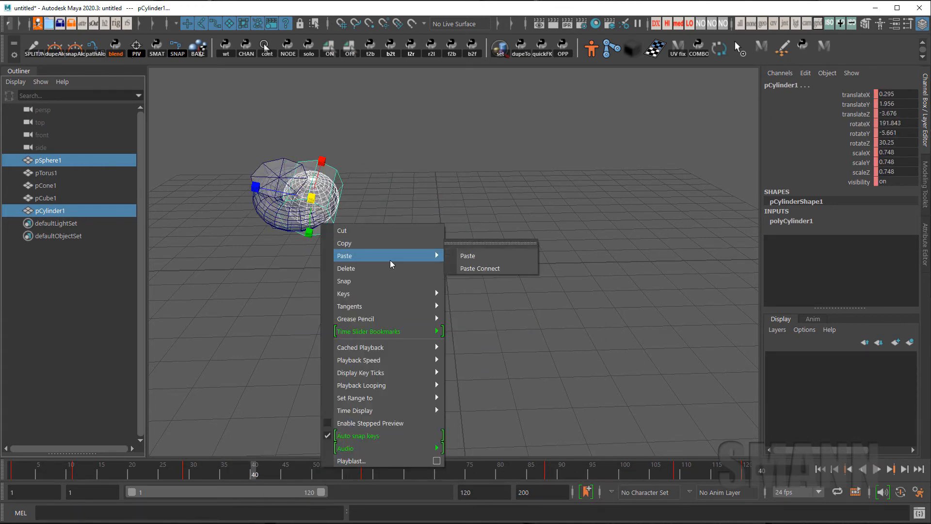
pyautogui.click(510, 394)
pyautogui.hotkey('alt', 'v')
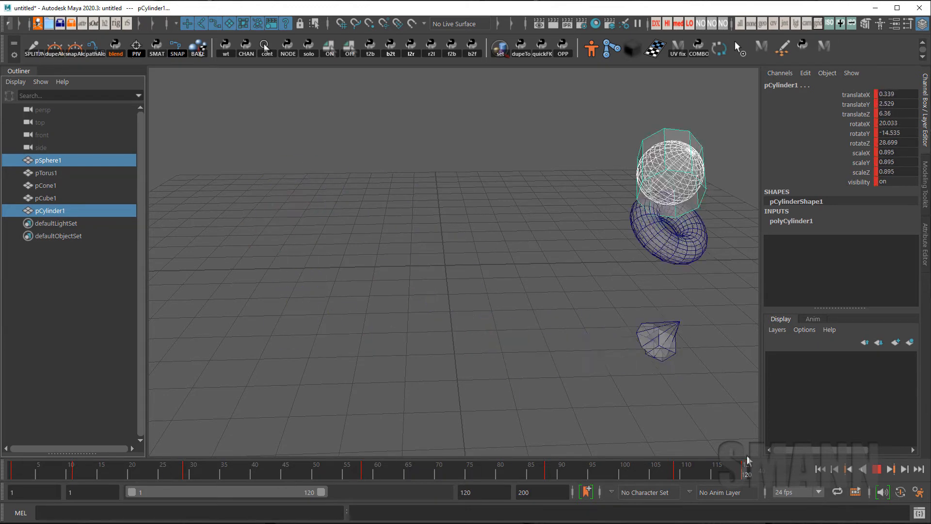
# Delete pCylinder1 from the scene
pyautogui.click(333, 213)
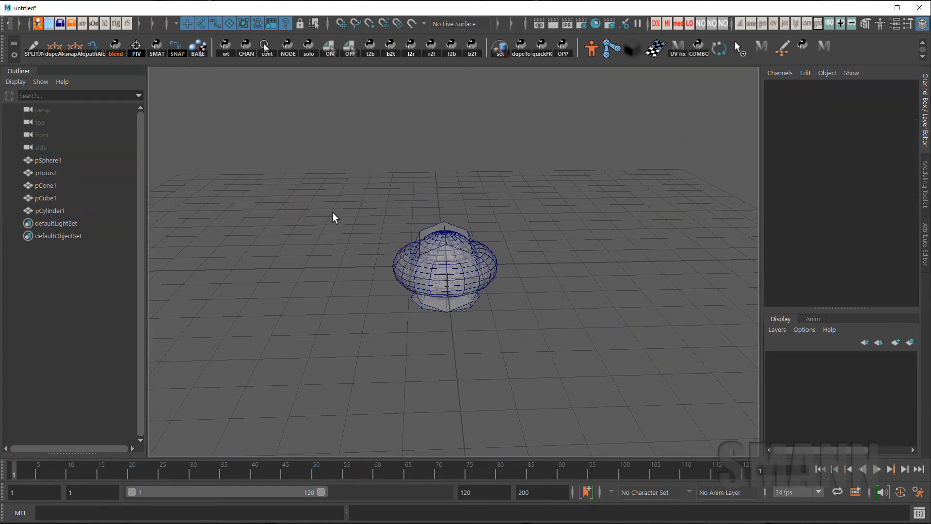
pyautogui.click(88, 211)
pyautogui.press('Delete')
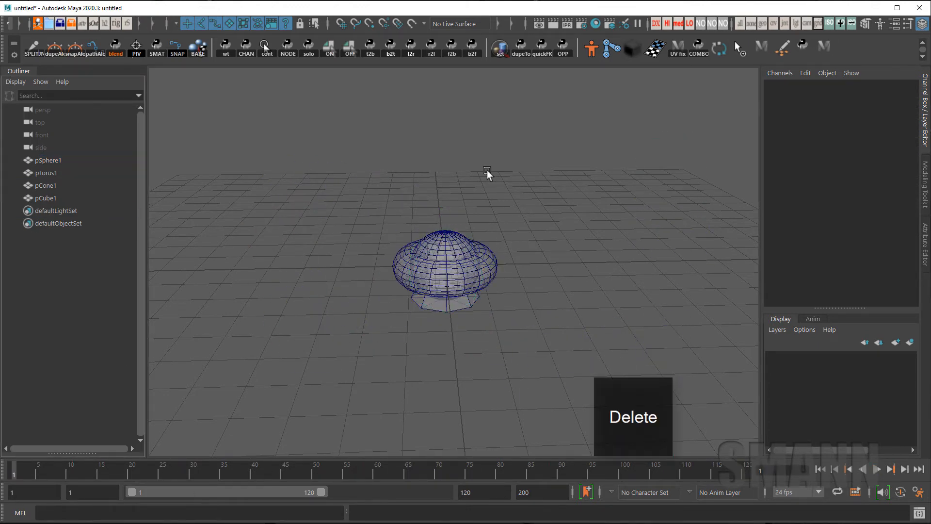
# Create a polygon platonic solid at the origin and scrub the animation to frame 75
pyautogui.press('space')
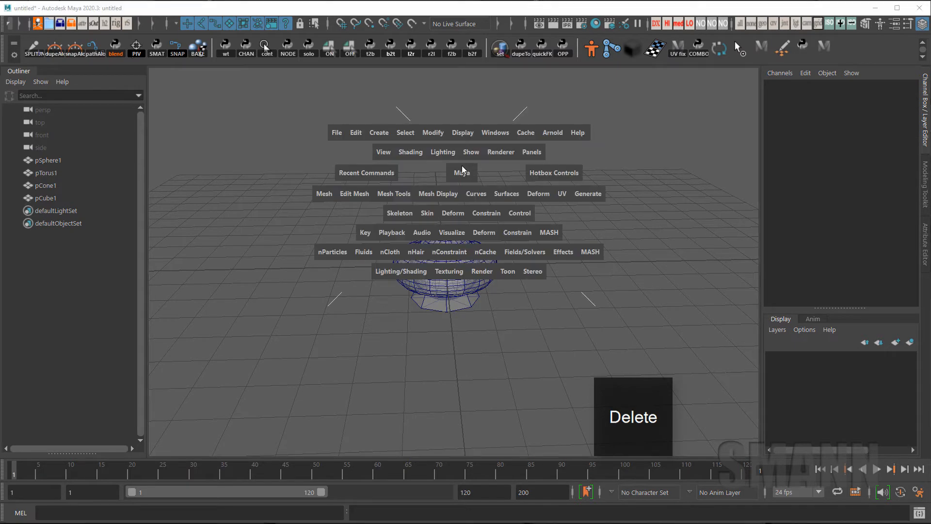
pyautogui.keyDown('shift'); pyautogui.moveTo(462, 163); pyautogui.dragTo(445, 299, button='right'); pyautogui.keyUp('shift')
pyautogui.click(394, 250)
pyautogui.moveTo(44, 477); pyautogui.dragTo(496, 460)
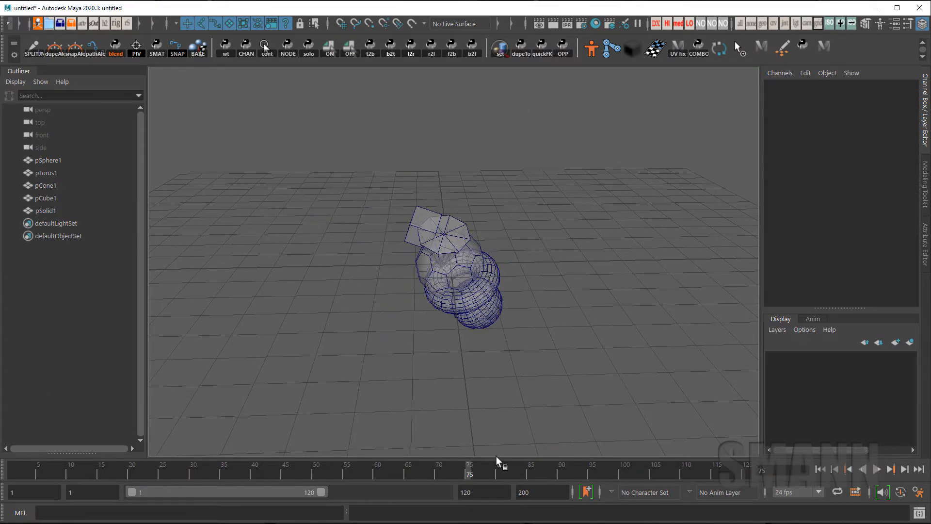
# Copy all of pSphere1's keys using the Copy Keys options with All keyable channels and the All time range
pyautogui.click(73, 161)
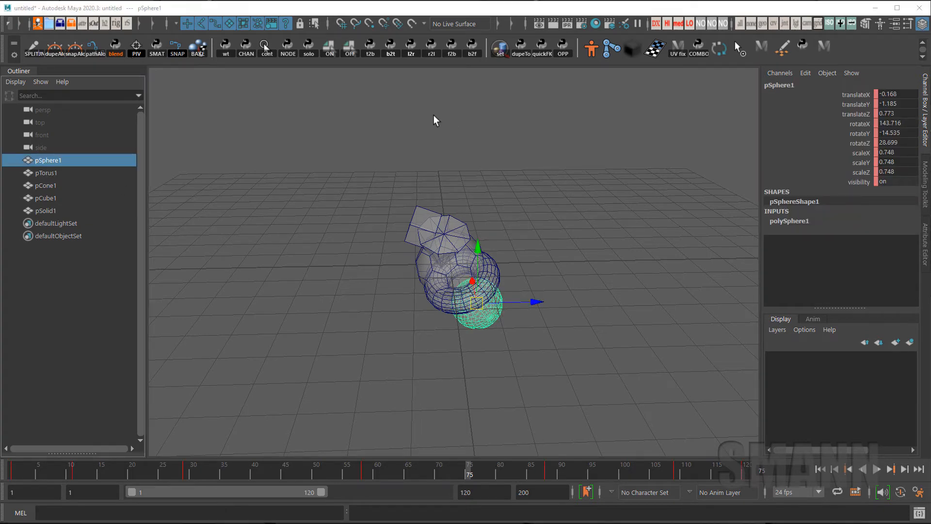
pyautogui.press('space')
pyautogui.click(335, 174)
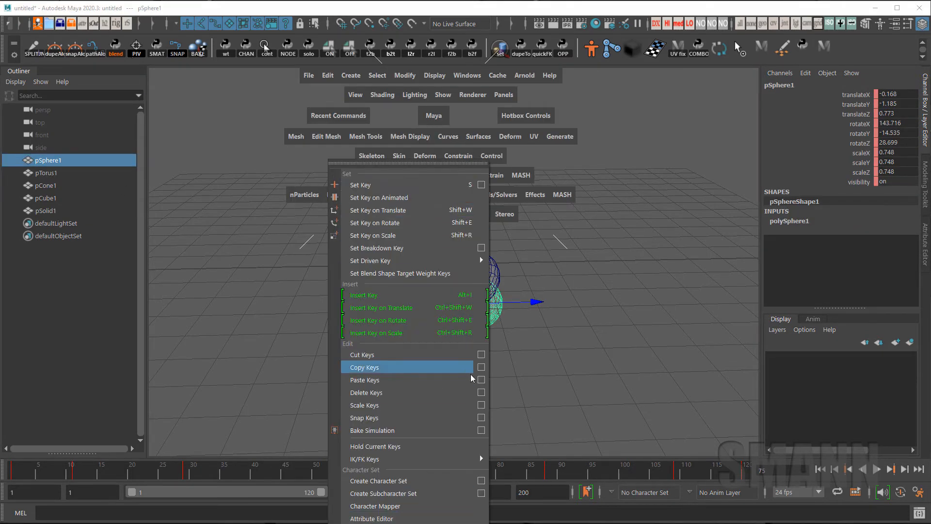
pyautogui.click(485, 371)
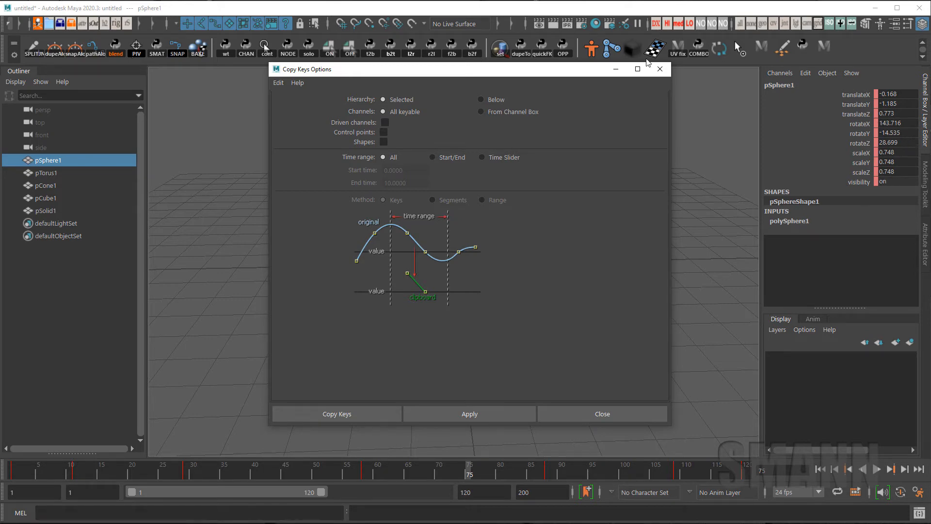
pyautogui.click(338, 416)
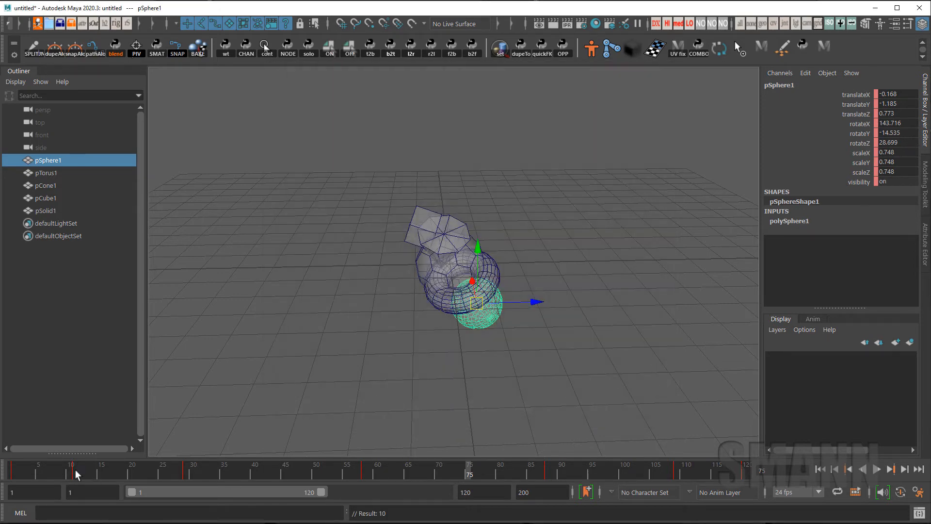
# Return the animation to frame 1 and open the Paste Keys options for pSolid1
pyautogui.hotkey('alt', 'v')
pyautogui.press('Escape')
pyautogui.click(592, 275)
pyautogui.click(43, 198)
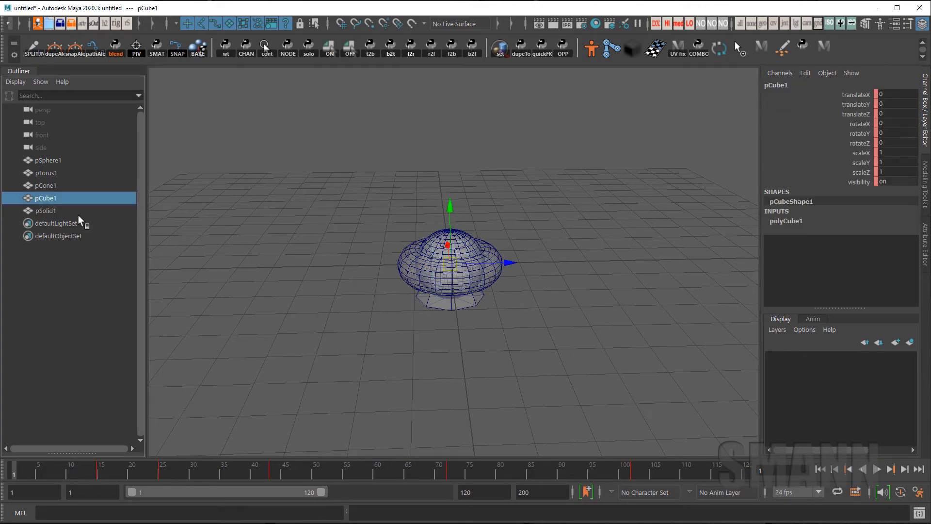
pyautogui.click(78, 212)
pyautogui.press('space')
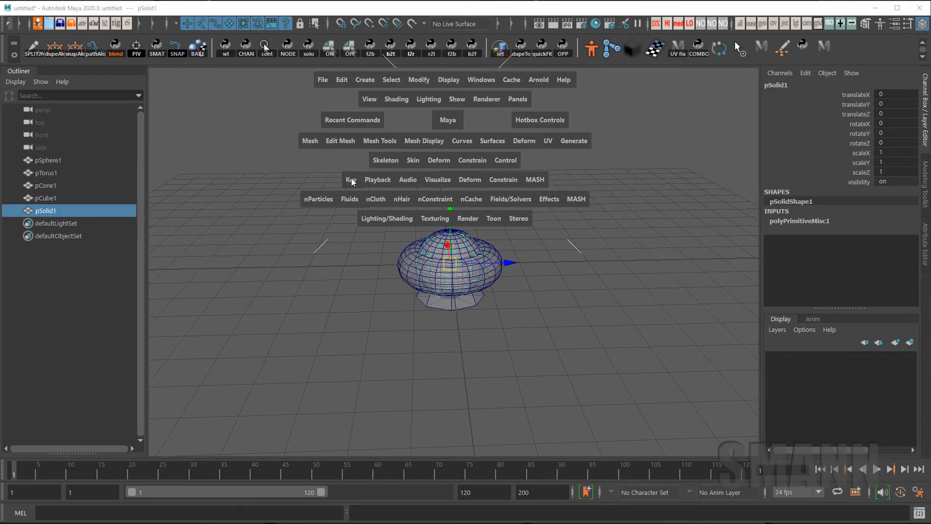
pyautogui.moveTo(351, 178); pyautogui.dragTo(494, 382)
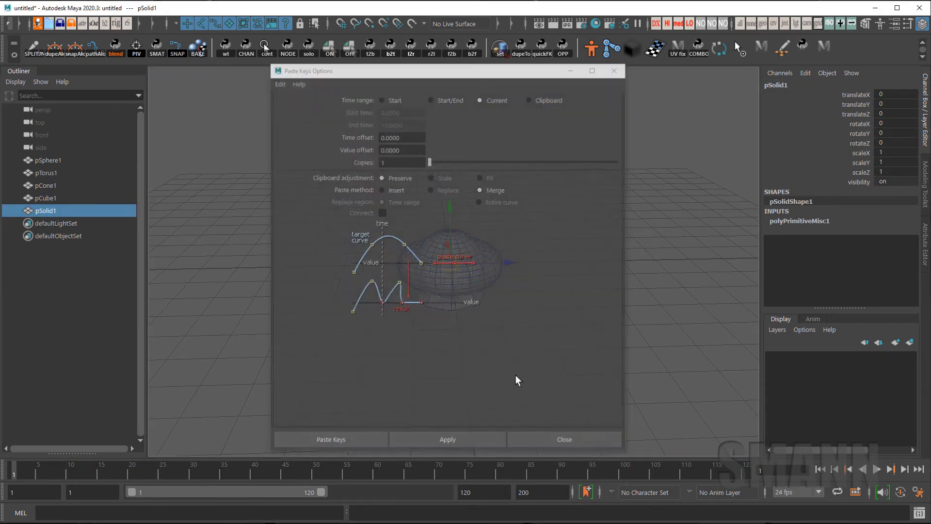
pyautogui.moveTo(527, 71); pyautogui.dragTo(599, 71)
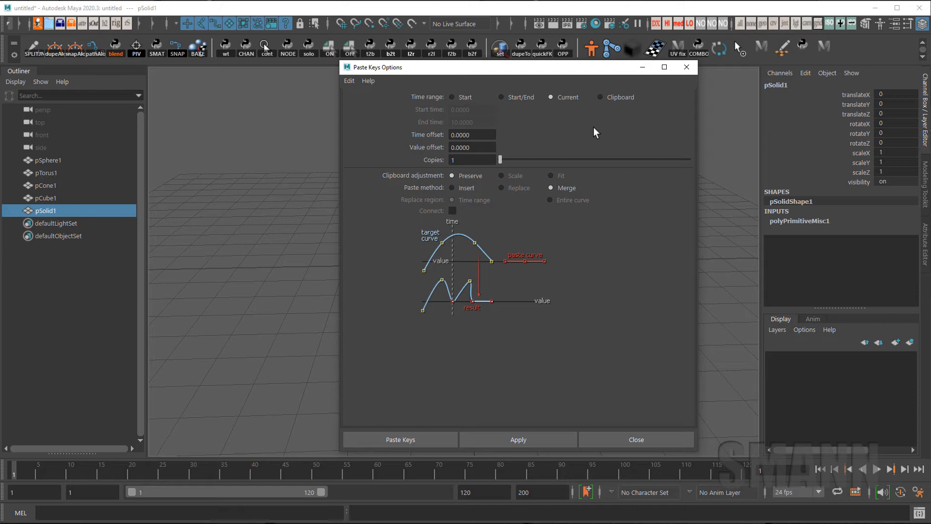
# Set the paste time range to Clipboard, compare the Merge and Insert paste methods, and choose Replace
pyautogui.click(601, 97)
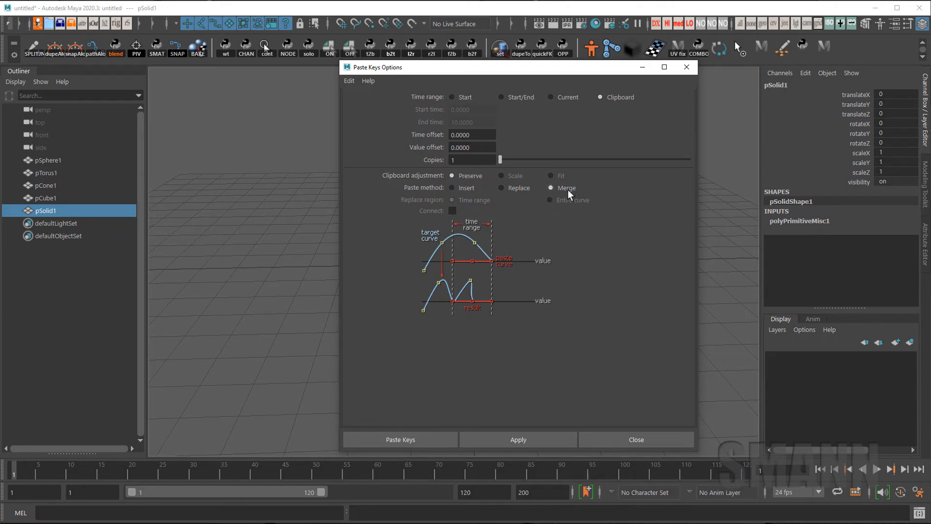
pyautogui.click(509, 189)
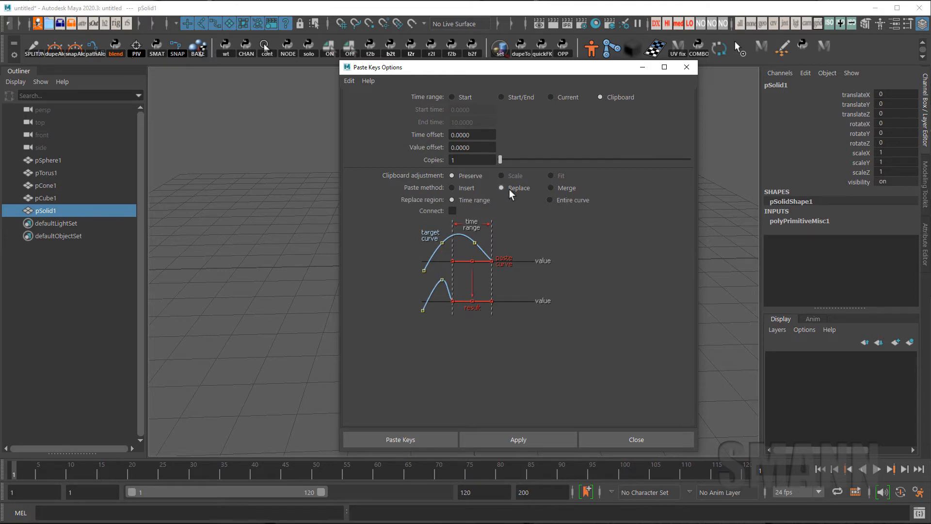
pyautogui.click(566, 186)
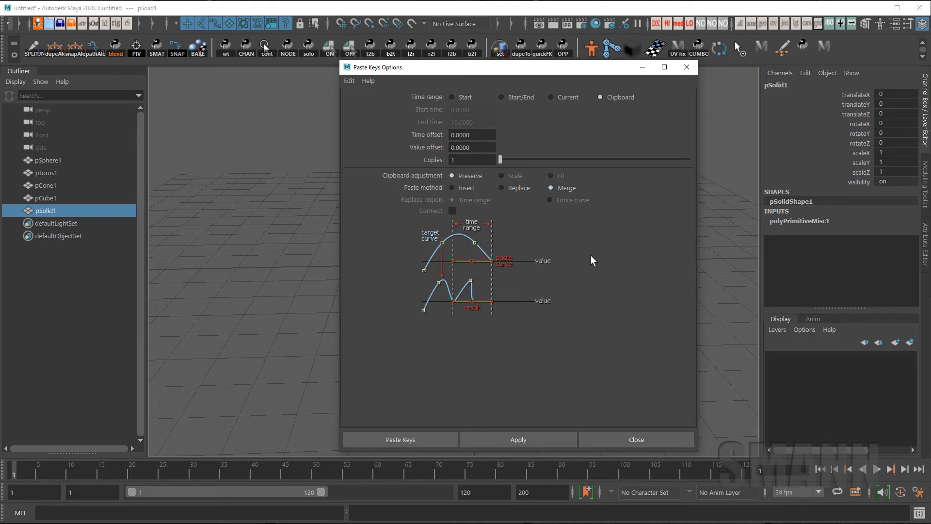
pyautogui.click(468, 188)
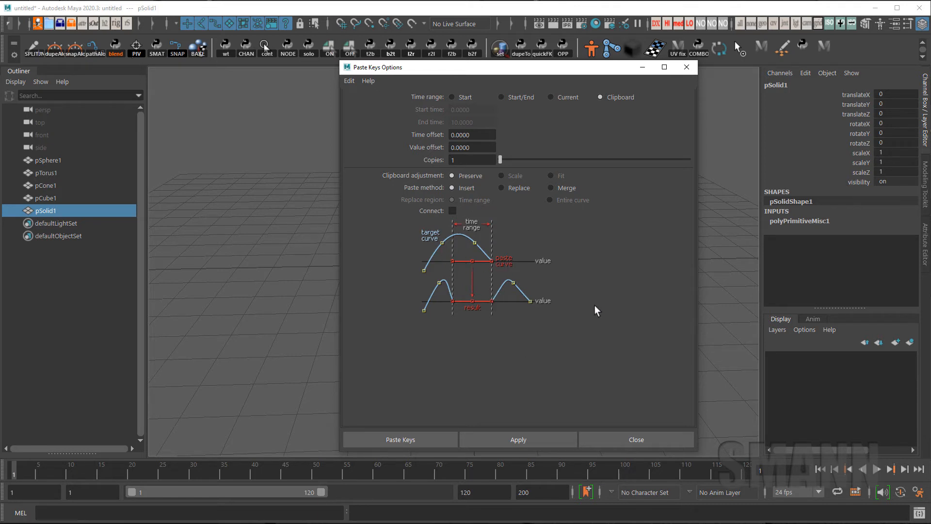
pyautogui.click(501, 188)
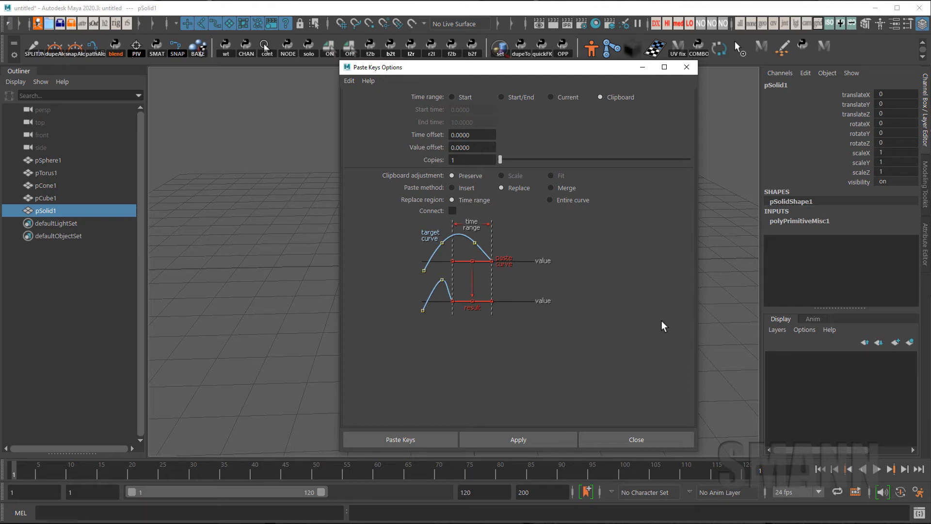
# Try pasting the sphere's copied keys onto pSolid1 at frame 1, scrub the animation, and undo the paste
pyautogui.click(415, 438)
pyautogui.moveTo(62, 467); pyautogui.dragTo(413, 453)
pyautogui.hotkey('ctrl', 'z')
pyautogui.hotkey('ctrl', 'z')
pyautogui.hotkey('ctrl', 'z')
pyautogui.hotkey('ctrl', 'z')
pyautogui.hotkey('ctrl', 'z')
pyautogui.hotkey('ctrl', 'z')
pyautogui.hotkey('ctrl', 'z')
pyautogui.hotkey('ctrl', 'z')
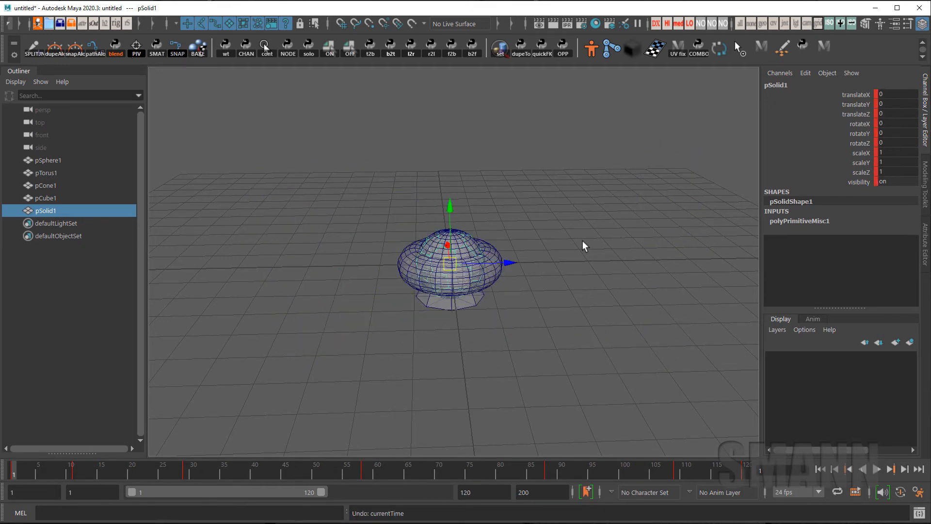
pyautogui.hotkey('ctrl', 'z')
pyautogui.hotkey('ctrl', 'z')
# Paste the copied keys onto pSolid1 from frame 74 with the Clipboard time range and Replace method, and play back the animation
pyautogui.click(467, 479)
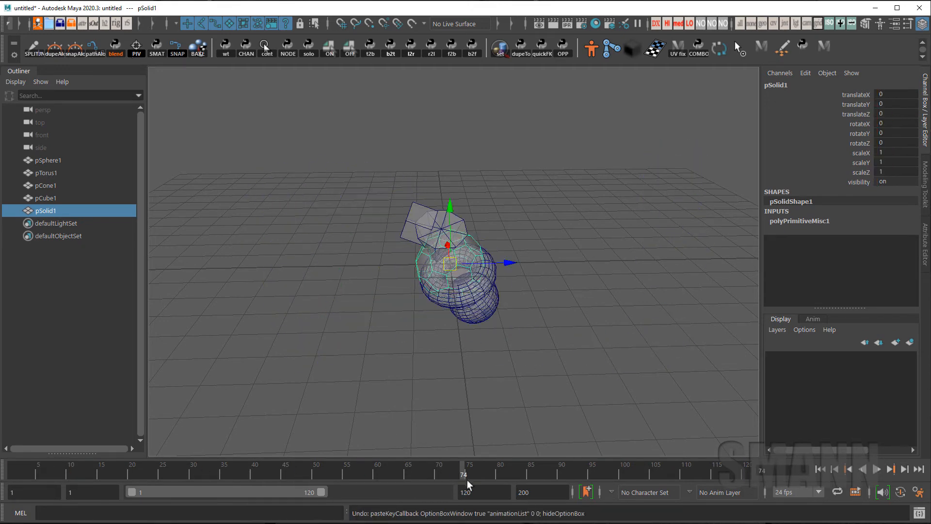
pyautogui.press('space')
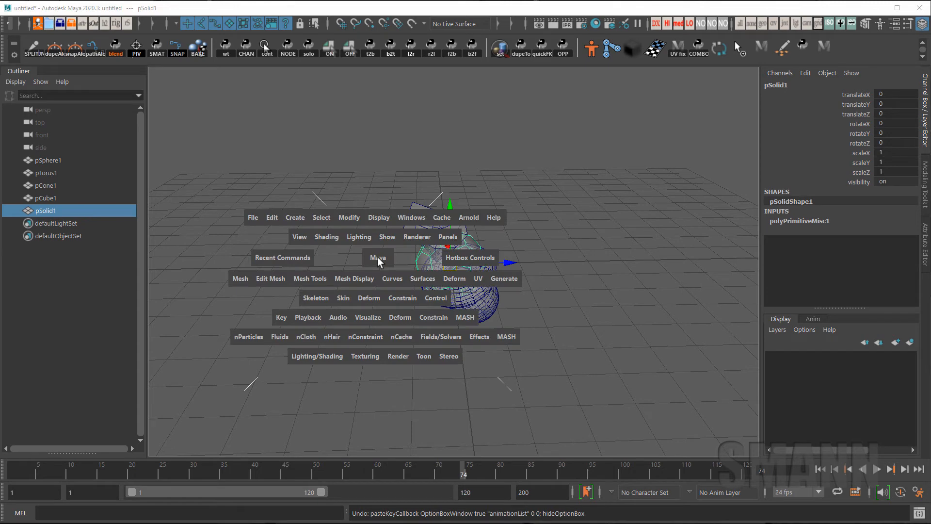
pyautogui.click(282, 318)
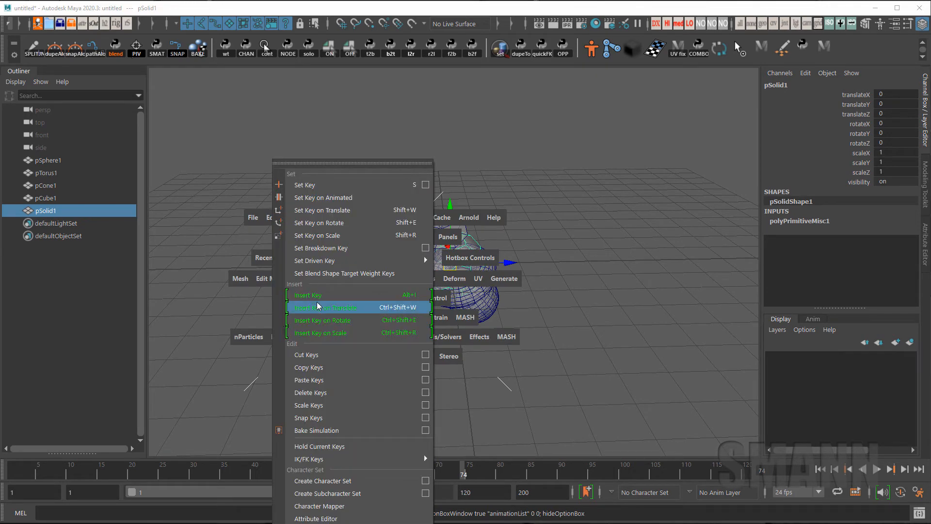
pyautogui.click(424, 383)
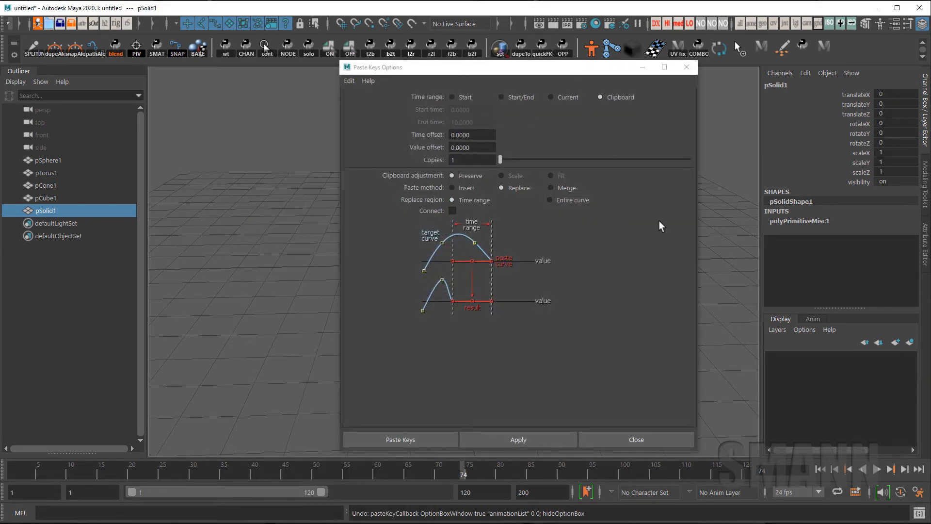
pyautogui.click(519, 440)
pyautogui.click(634, 439)
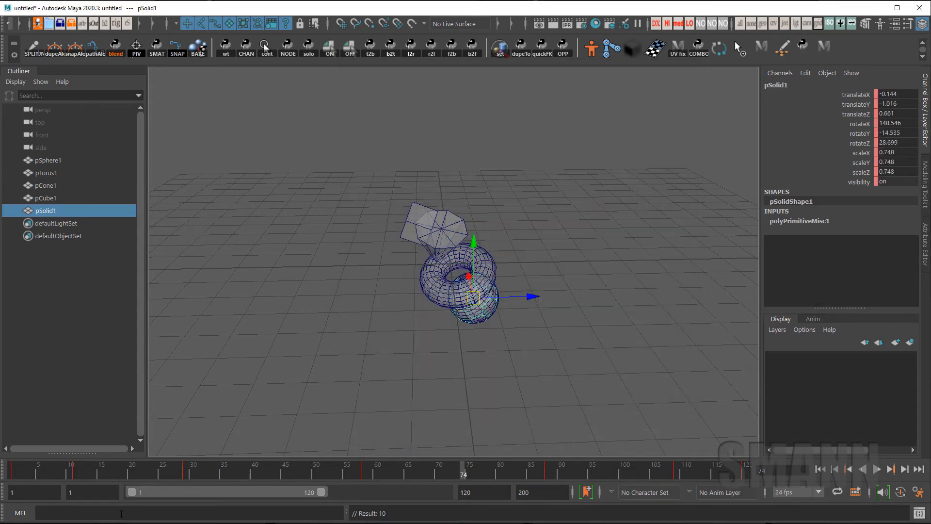
pyautogui.hotkey('alt', 'v')
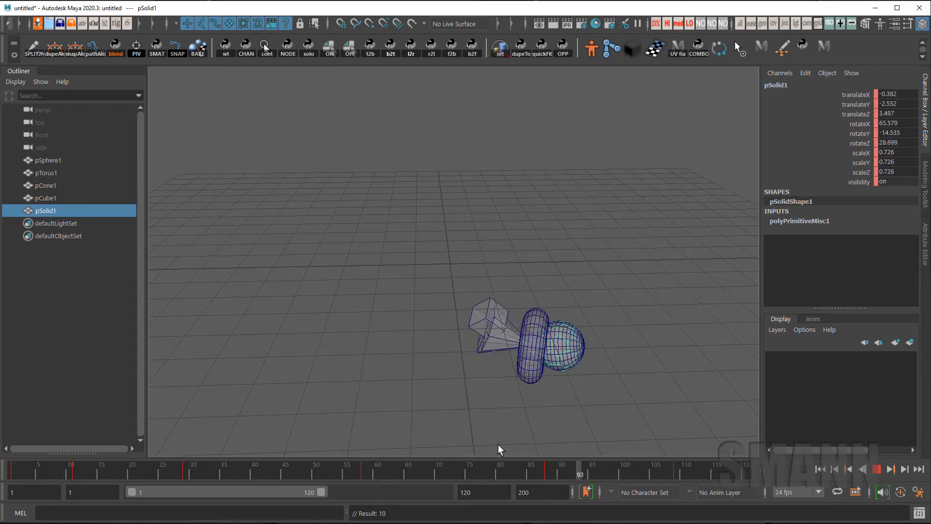
pyautogui.hotkey('alt', 'v')
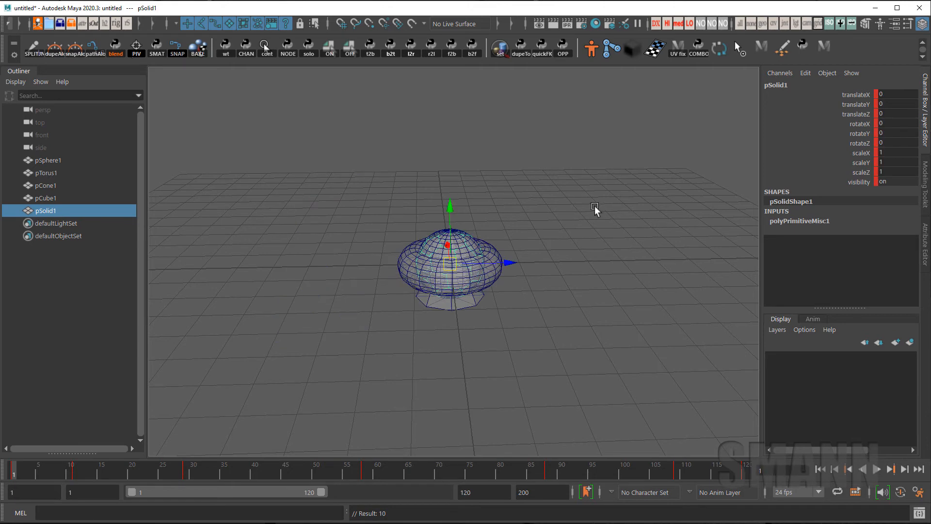
# Create a new polygon cube at the origin
pyautogui.click(455, 147)
pyautogui.keyDown('shift'); pyautogui.rightClick(464, 123); pyautogui.keyUp('shift')
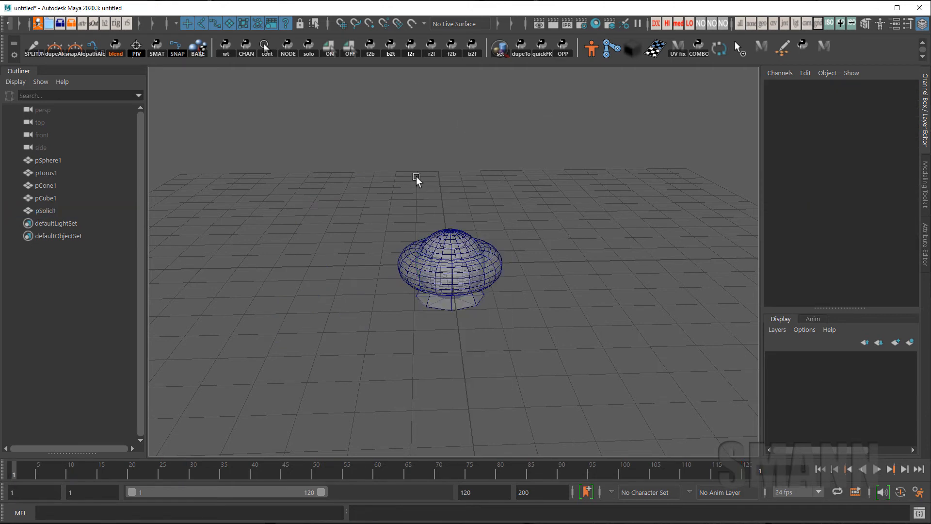
pyautogui.keyDown('shift'); pyautogui.rightClick(416, 176); pyautogui.keyUp('shift')
pyautogui.click(412, 216)
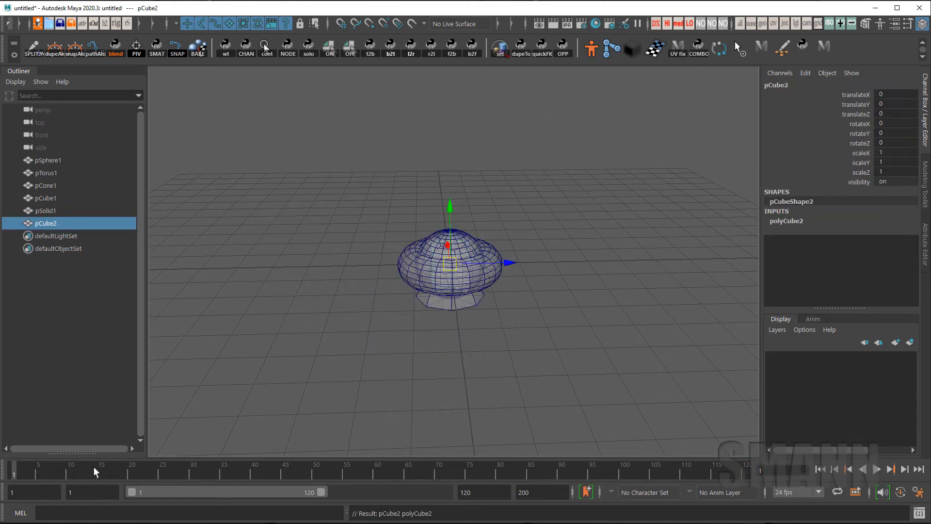
# Try pasting the copied keys onto pCube2 at frame 58 from the time slider, and undo the paste
pyautogui.moveTo(94, 466); pyautogui.dragTo(372, 478)
pyautogui.rightClick(375, 472)
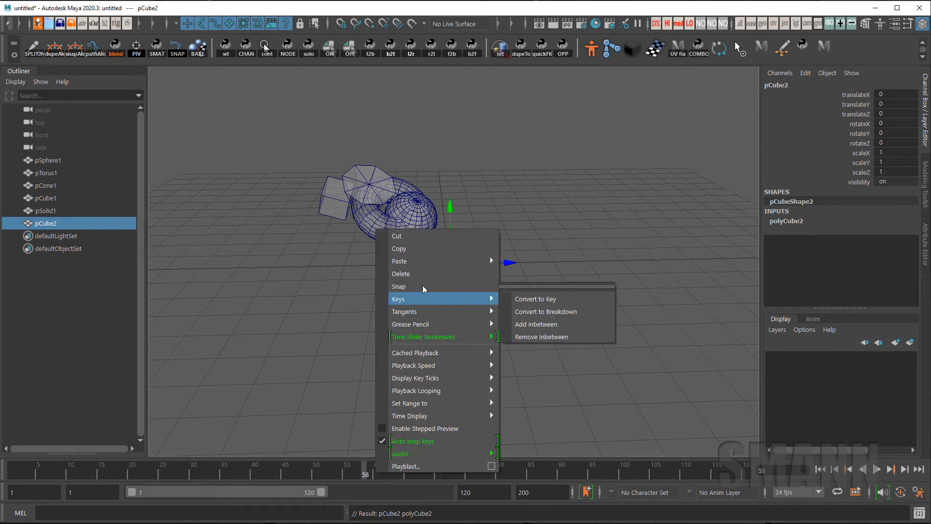
pyautogui.moveTo(427, 261)
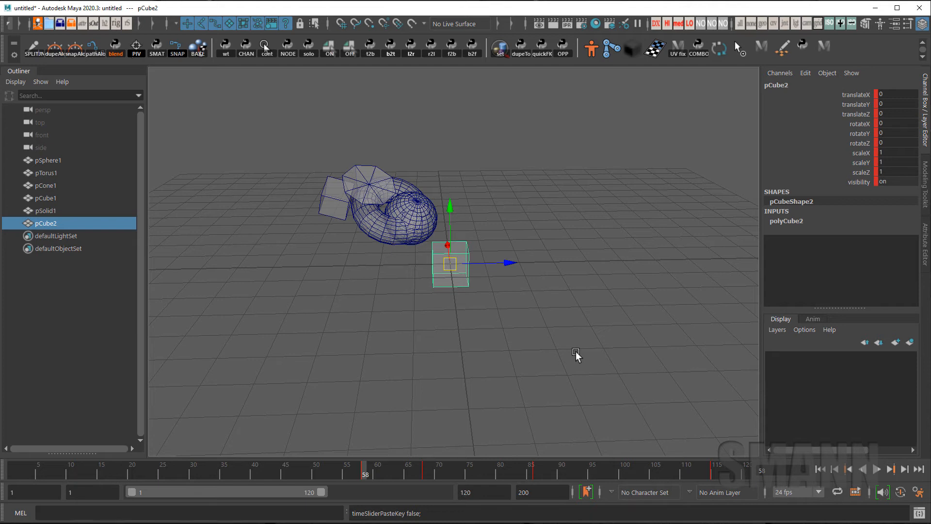
pyautogui.moveTo(366, 473); pyautogui.dragTo(120, 471)
pyautogui.hotkey('ctrl', 'z')
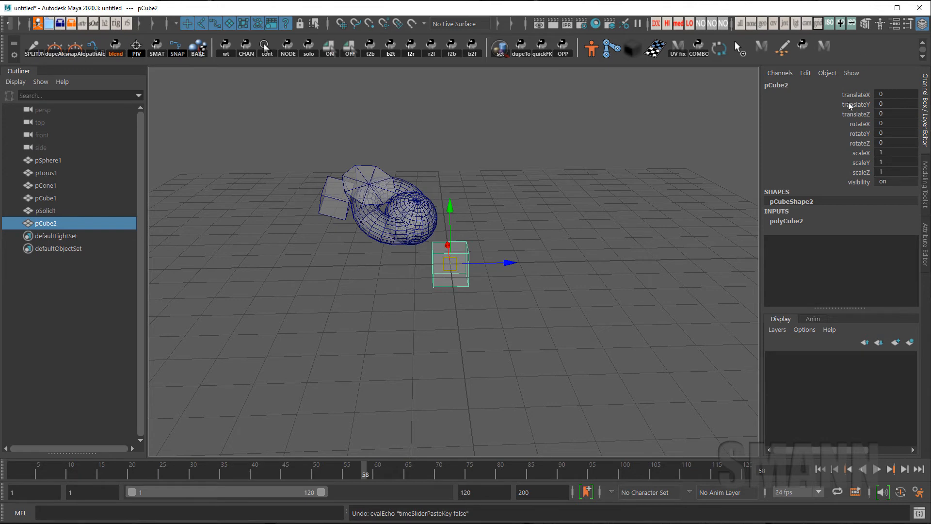
# Go to frame 47, clear the object selection, and open the Graph Editor
pyautogui.moveTo(851, 95); pyautogui.dragTo(856, 162)
pyautogui.moveTo(569, 471); pyautogui.dragTo(297, 471)
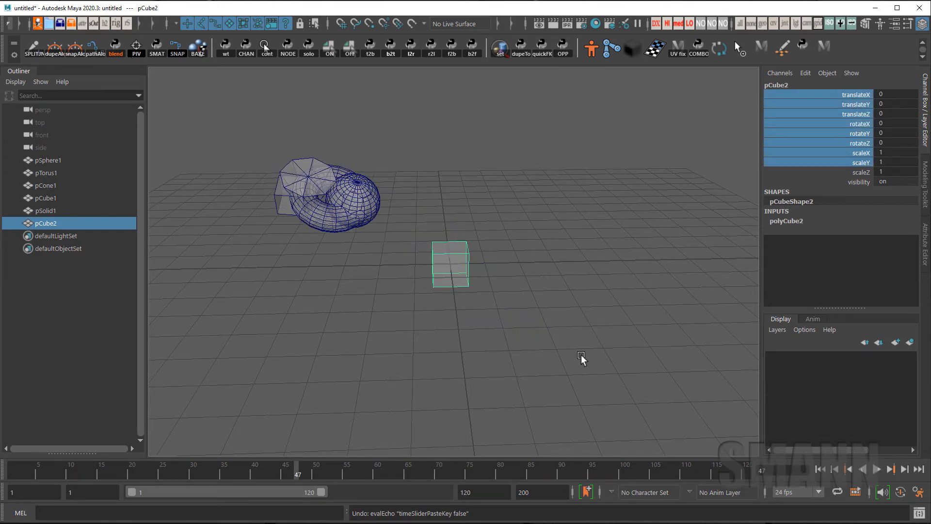
pyautogui.click(532, 175)
pyautogui.press('space')
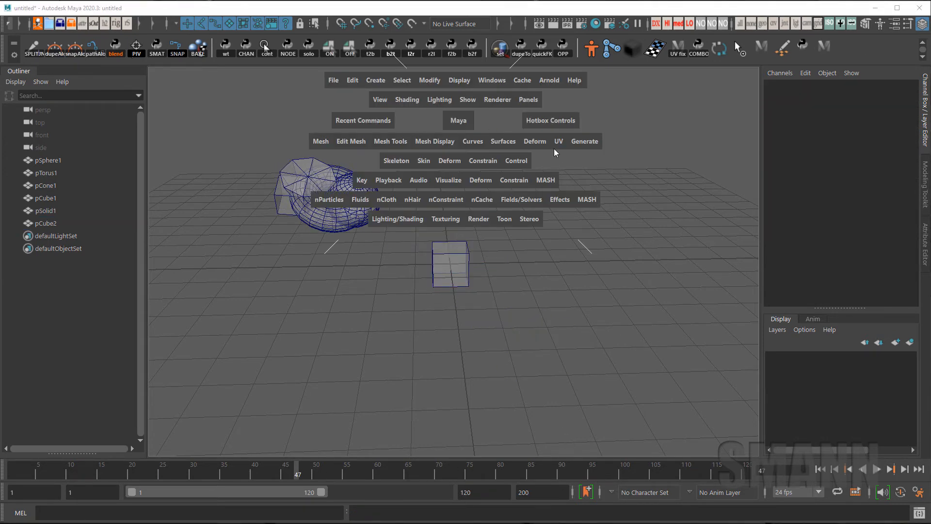
pyautogui.click(356, 183)
pyautogui.press('space')
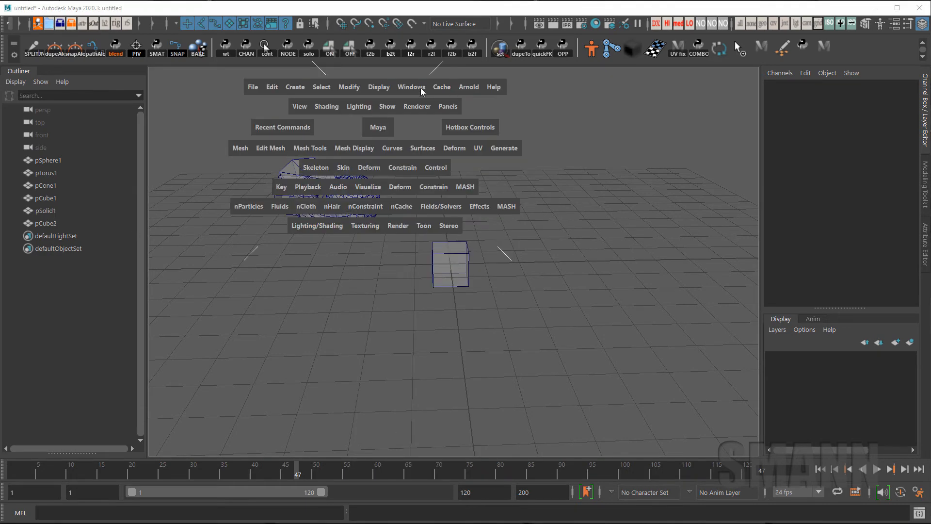
pyautogui.click(411, 87)
pyautogui.moveTo(466, 159)
pyautogui.click(574, 158)
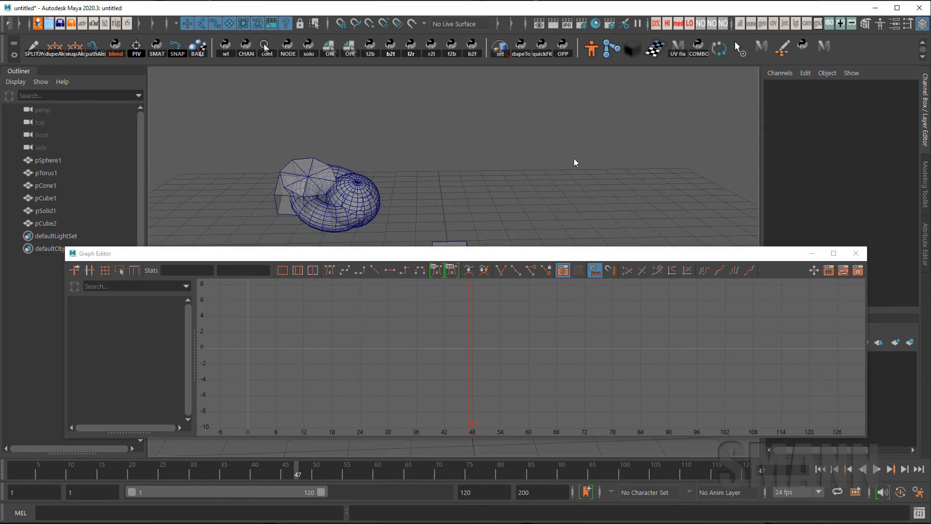
# Select pCube2 and paste the copied keys onto it within the Graph Editor
pyautogui.rightClick(339, 321)
pyautogui.click(50, 222)
pyautogui.rightClick(309, 306)
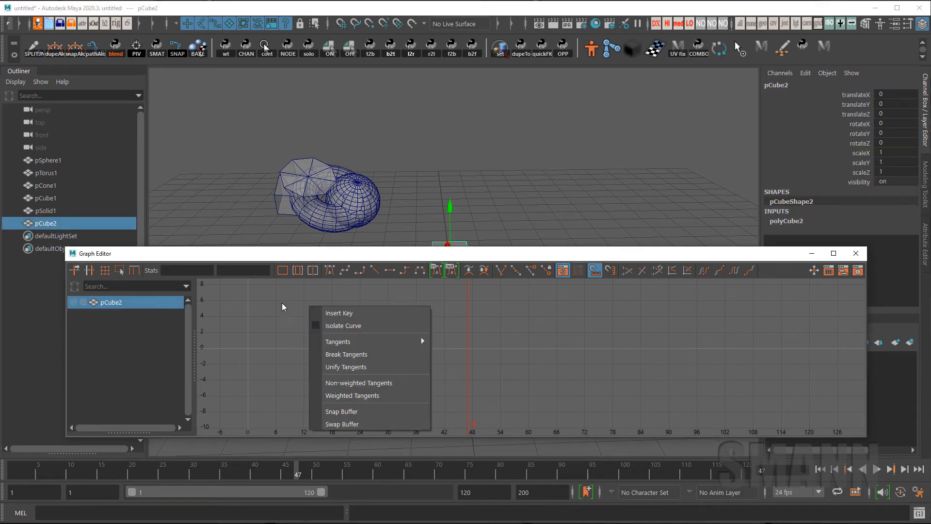
pyautogui.press('space')
pyautogui.click(236, 289)
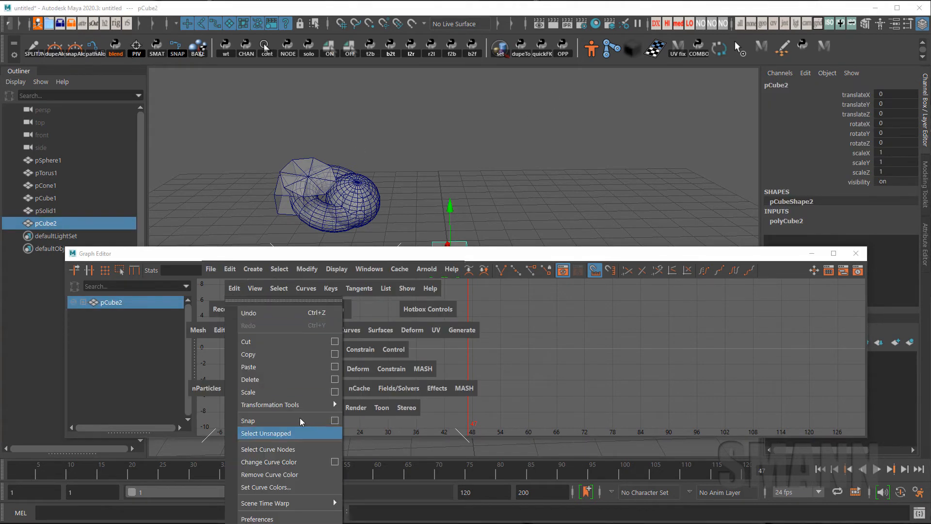
pyautogui.click(312, 371)
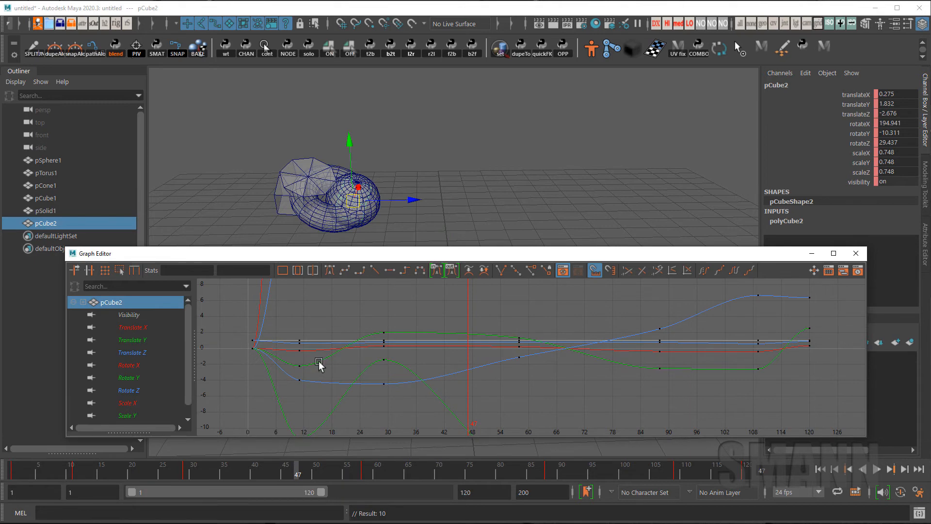
# Review the time range and paste method settings in the Paste Keys options and close them without pasting
pyautogui.moveTo(475, 256); pyautogui.dragTo(712, 159)
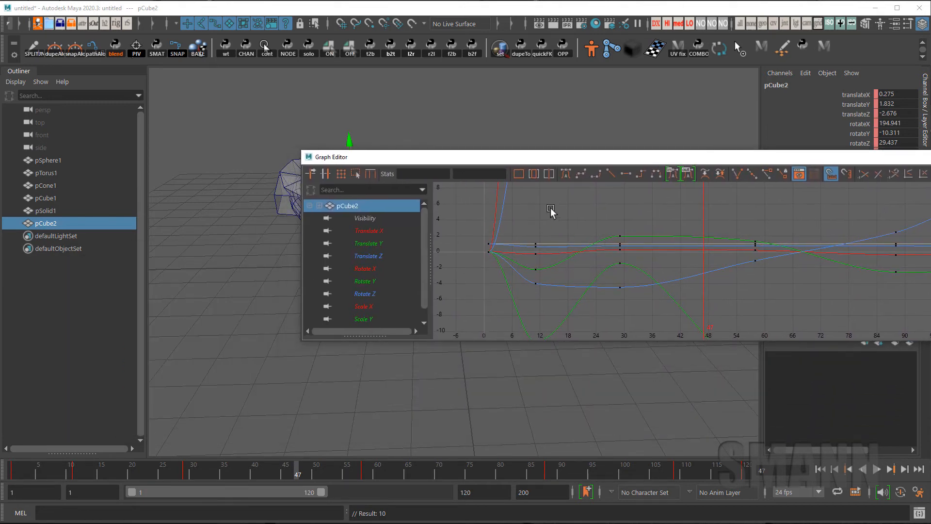
pyautogui.press('space')
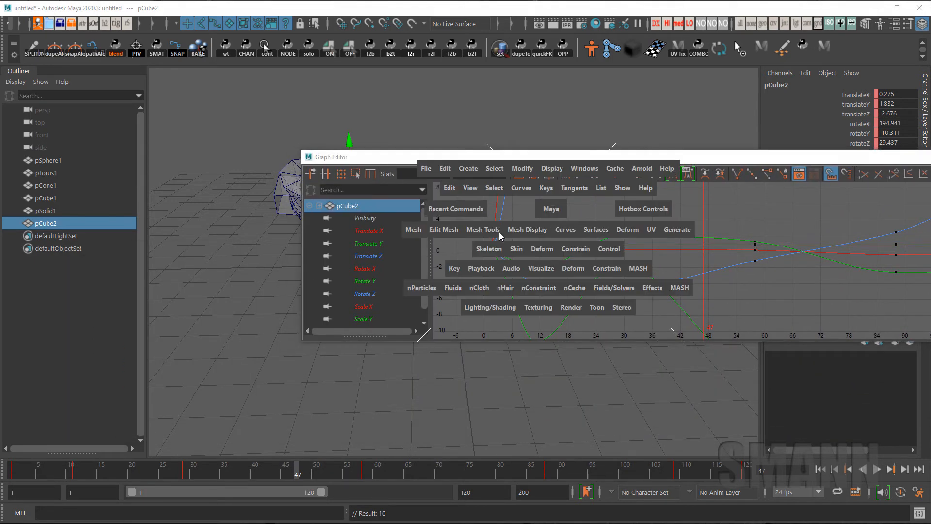
pyautogui.click(453, 267)
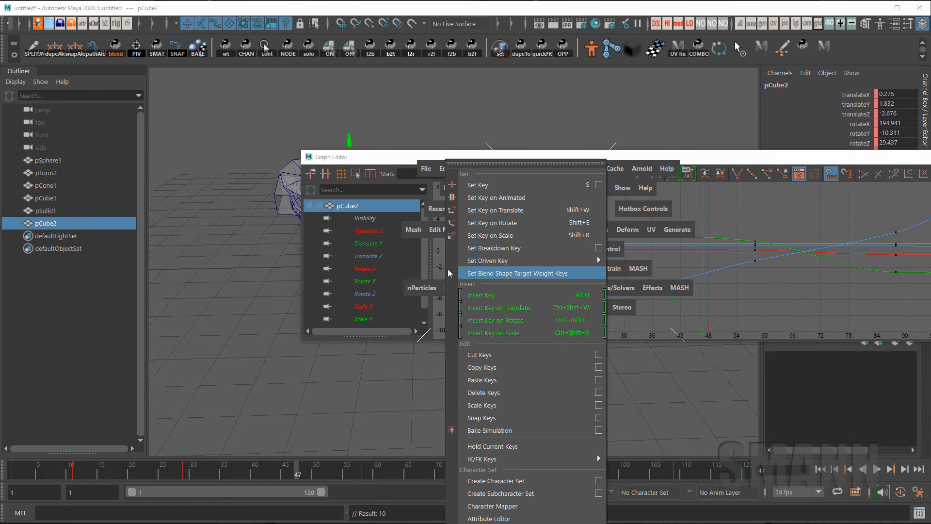
pyautogui.click(600, 380)
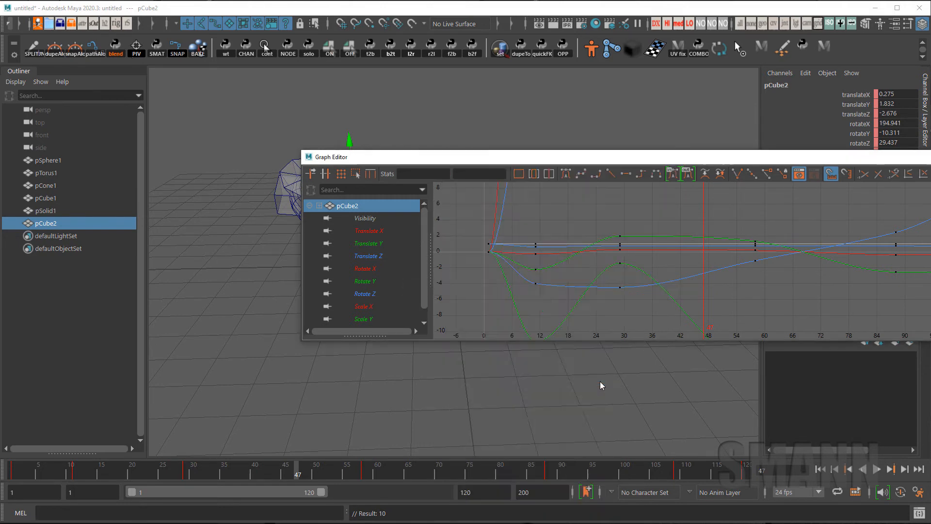
pyautogui.click(616, 75)
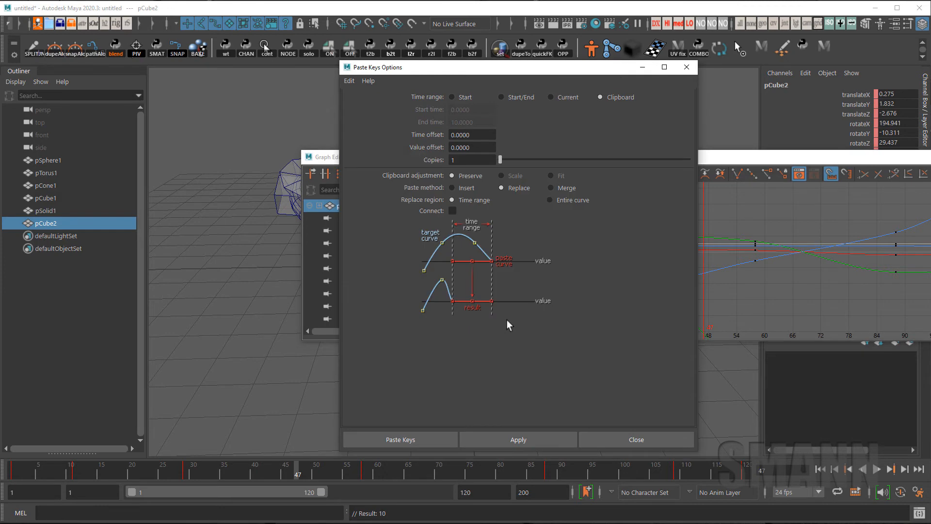
pyautogui.click(654, 437)
# Deselect pCube2, set the time range to Current in the main Paste Keys options, and close them
pyautogui.click(285, 120)
pyautogui.press('space')
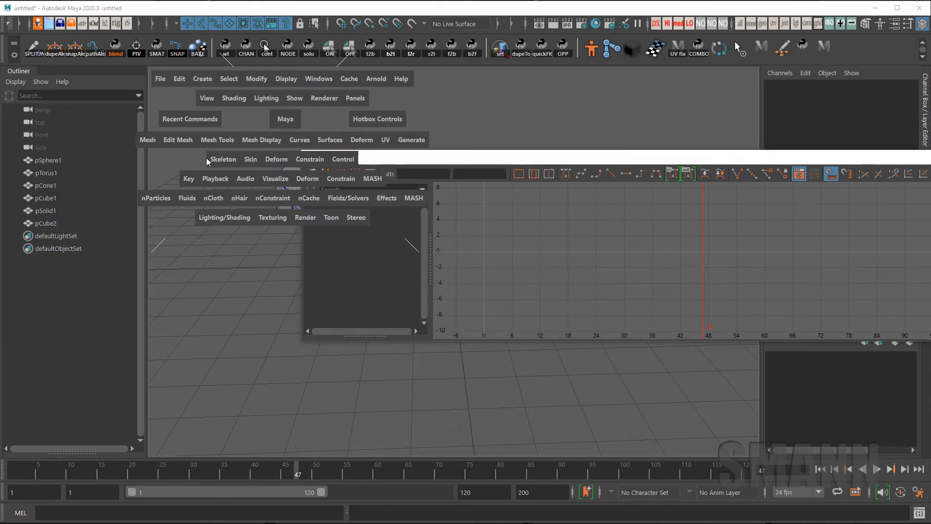
pyautogui.click(188, 178)
pyautogui.click(333, 380)
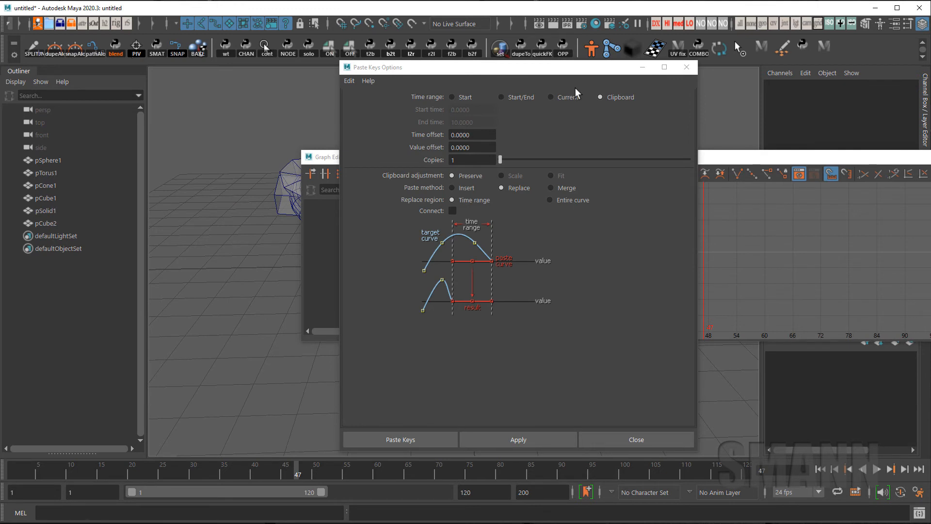
pyautogui.click(569, 96)
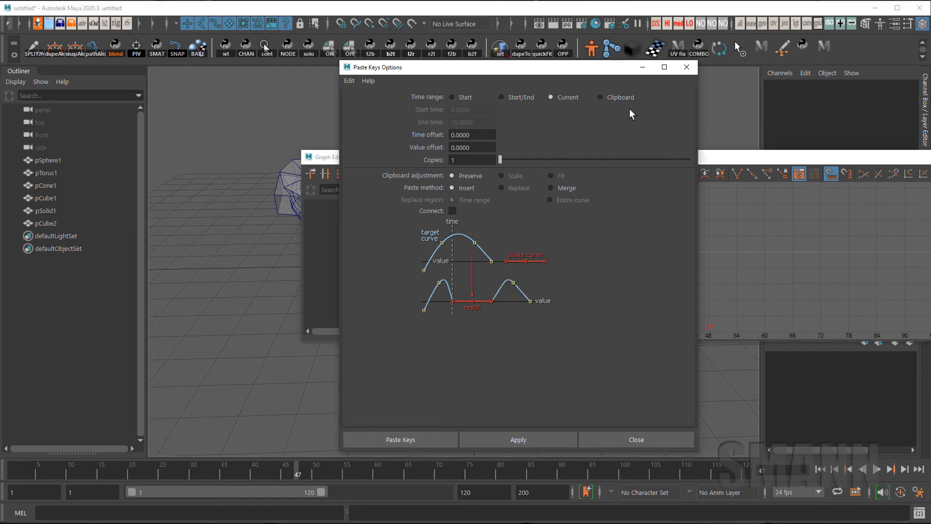
pyautogui.click(349, 81)
pyautogui.click(365, 101)
pyautogui.click(658, 437)
# Set the Graph Editor's paste time range to Clipboard and try pasting the keys with no object selected
pyautogui.press('space')
pyautogui.click(479, 210)
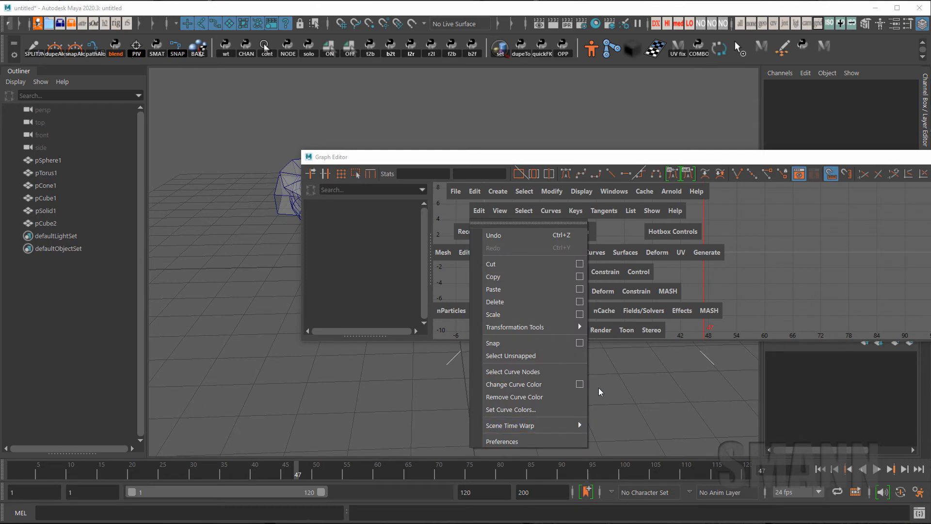
pyautogui.click(580, 290)
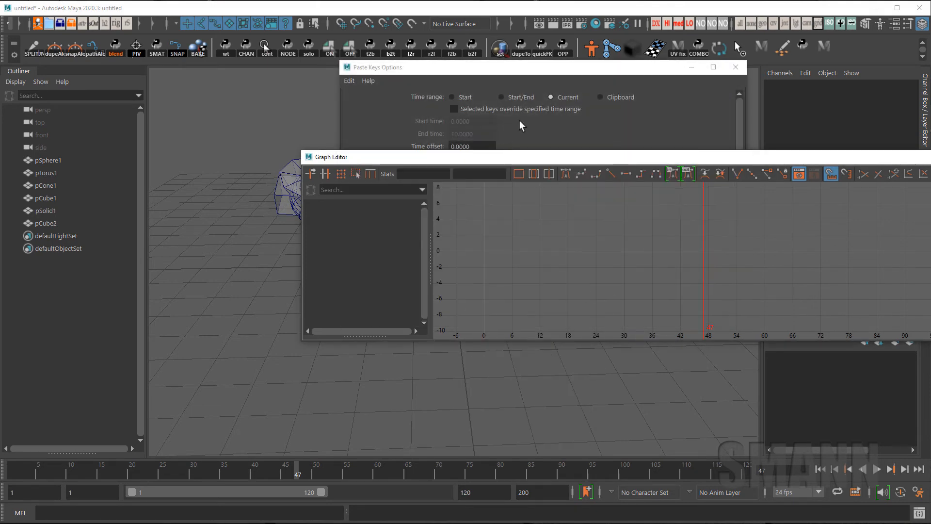
pyautogui.click(619, 102)
pyautogui.click(407, 315)
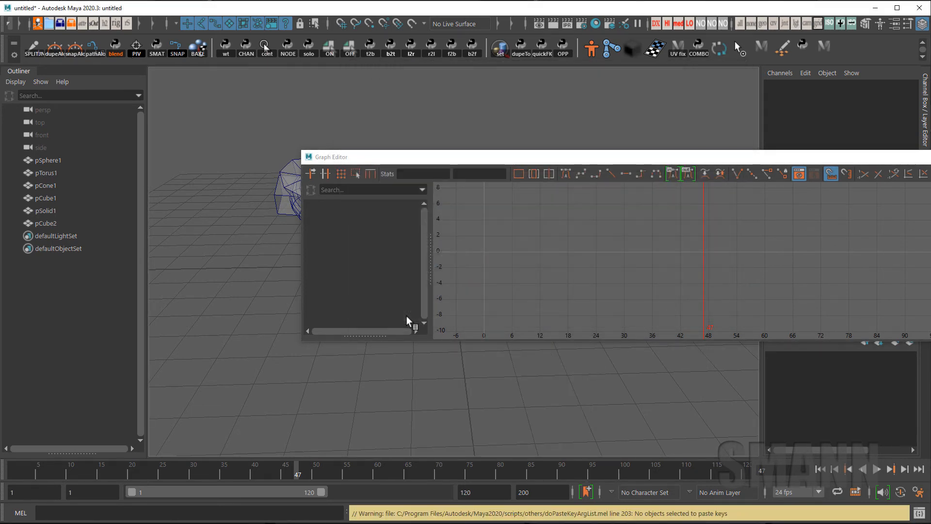
# Show pCube2's animation curves in an enlarged Graph Editor and isolate its Translate X curve
pyautogui.click(72, 222)
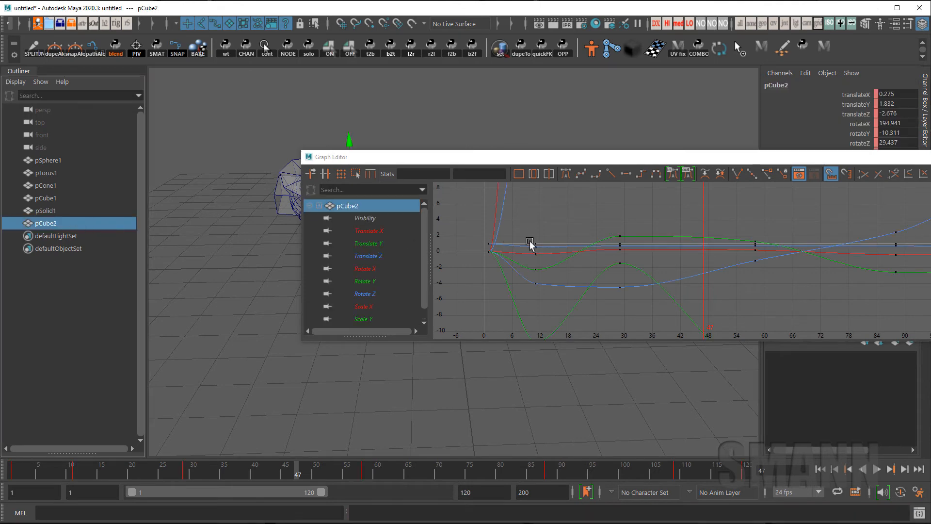
pyautogui.moveTo(643, 159); pyautogui.dragTo(449, 92)
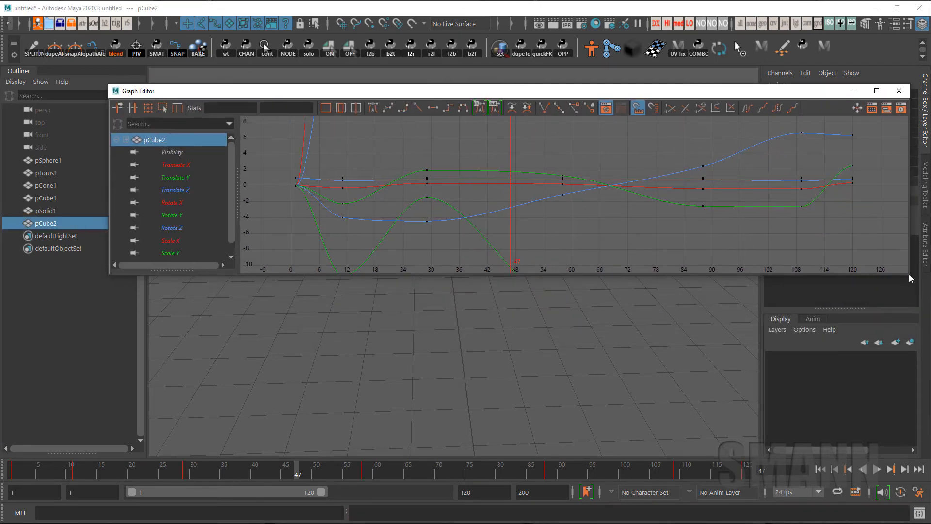
pyautogui.moveTo(908, 275); pyautogui.dragTo(910, 290)
pyautogui.moveTo(658, 93); pyautogui.dragTo(739, 212)
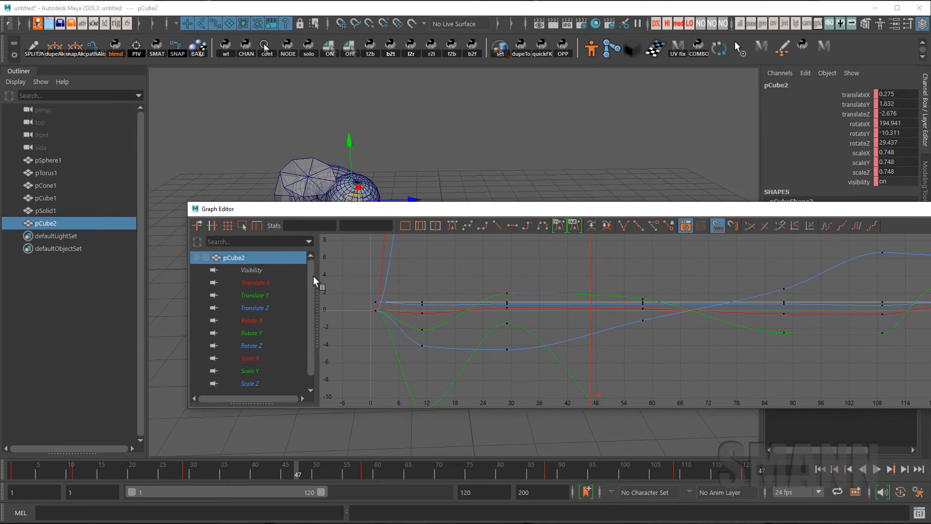
pyautogui.click(275, 282)
pyautogui.press('space')
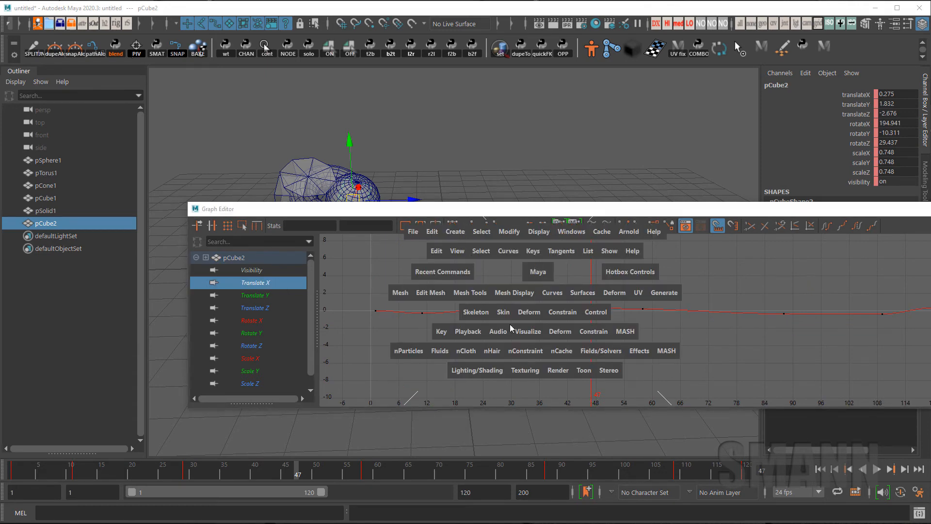
pyautogui.click(378, 168)
# Isolate pSolid1's Visibility and Translate X curves for inspection, deselect the object, and close the Graph Editor
pyautogui.click(64, 212)
pyautogui.moveTo(283, 269); pyautogui.dragTo(286, 281)
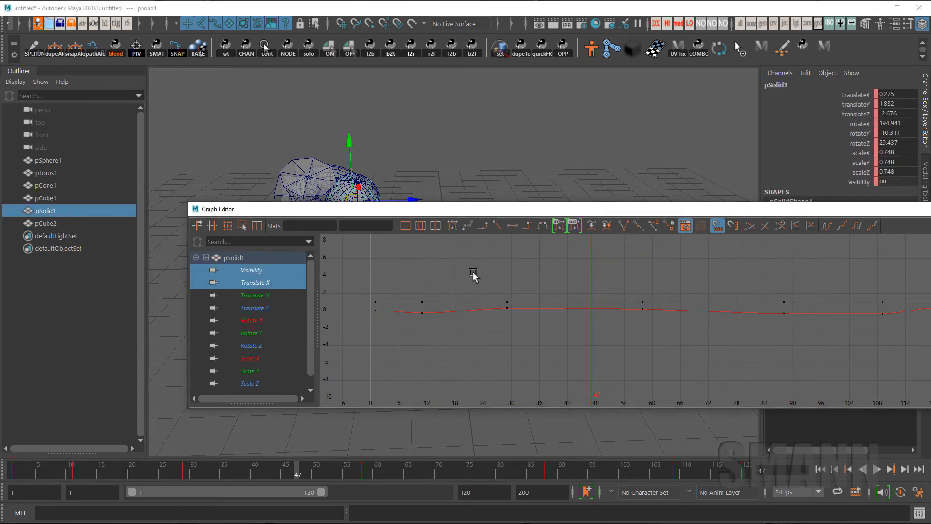
pyautogui.press('space')
pyautogui.moveTo(384, 210); pyautogui.dragTo(306, 228)
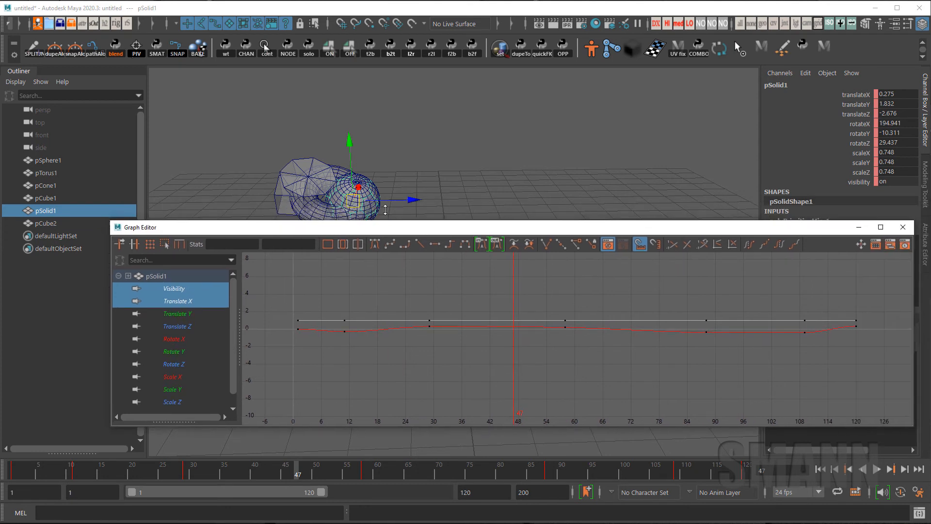
pyautogui.click(508, 129)
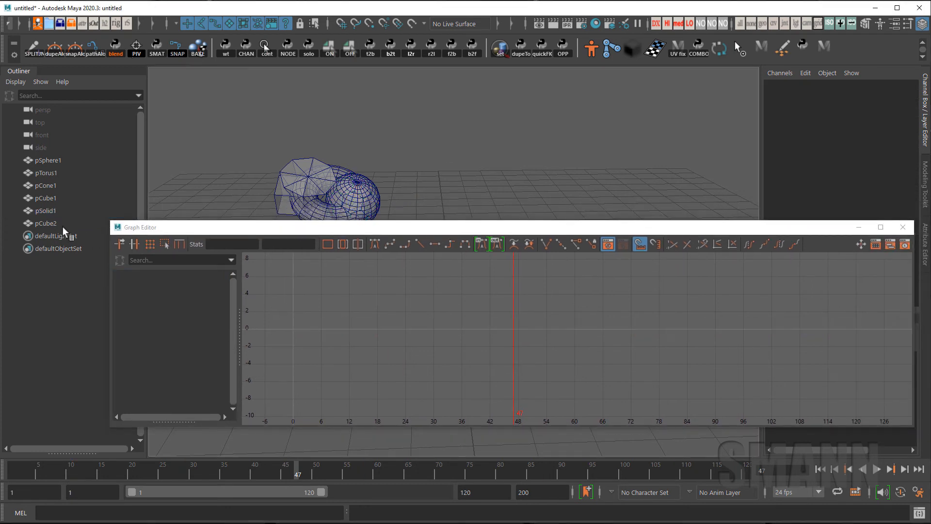
pyautogui.click(903, 228)
# Select pSphere1, return to frame 1, and open the Graph Editor on its animation curves
pyautogui.click(81, 159)
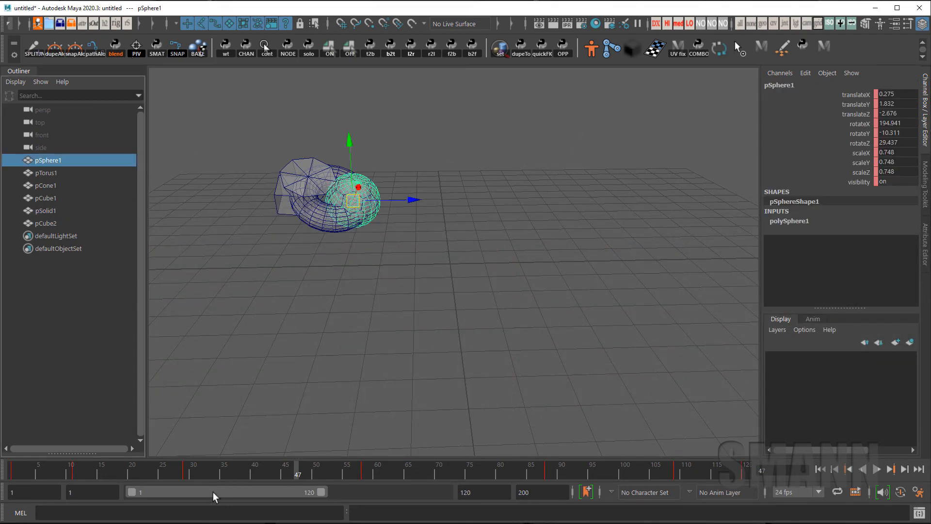
pyautogui.click(359, 469)
pyautogui.hotkey('alt', 'shift', 'v')
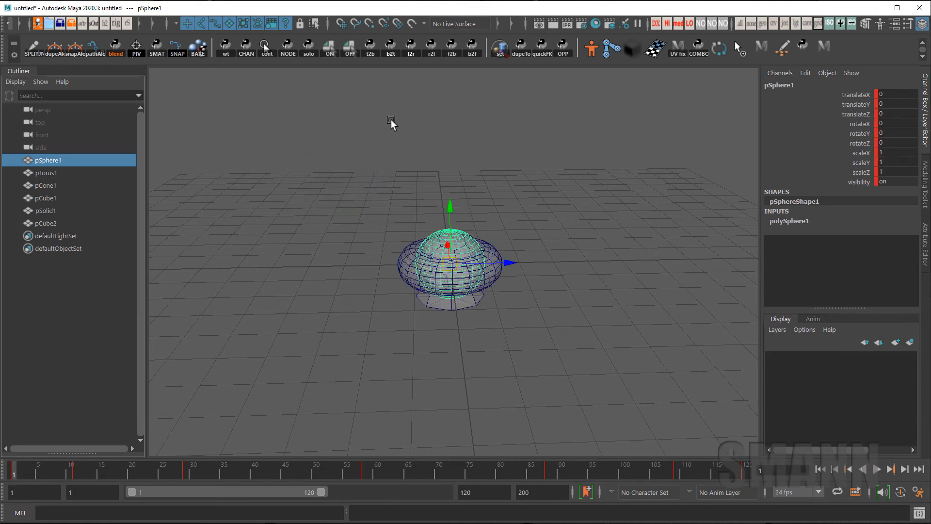
pyautogui.press('space')
pyautogui.click(426, 82)
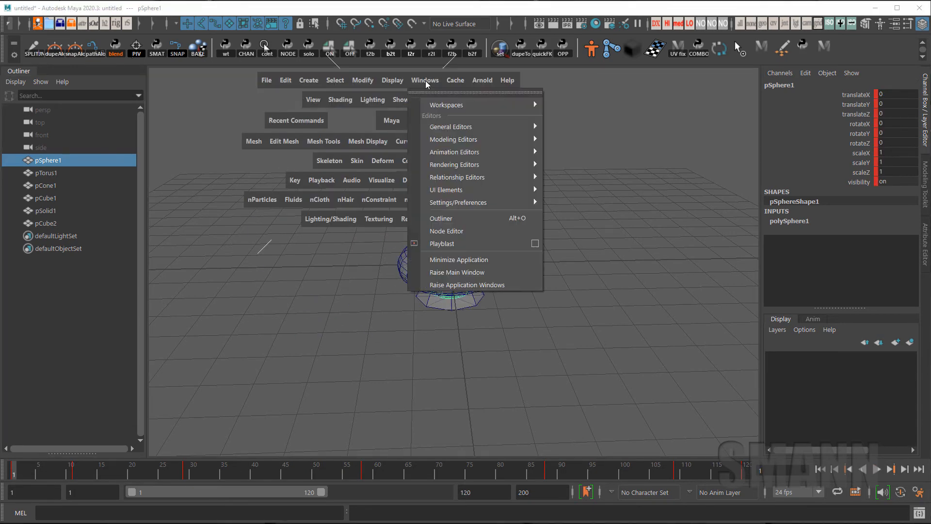
pyautogui.moveTo(466, 152)
pyautogui.click(609, 153)
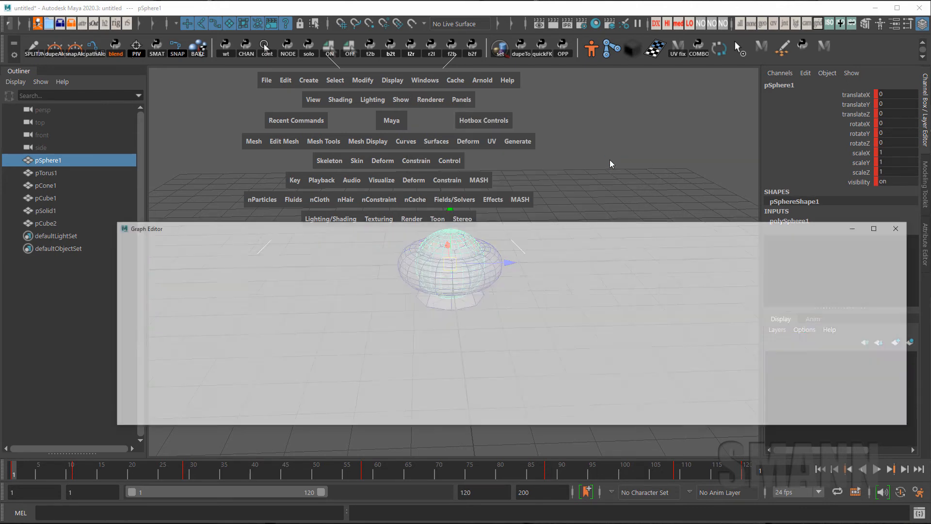
# Copy only pSphere1's Scale X, Scale Y and Scale Z curves in the Graph Editor
pyautogui.moveTo(191, 373); pyautogui.dragTo(182, 406)
pyautogui.press('space')
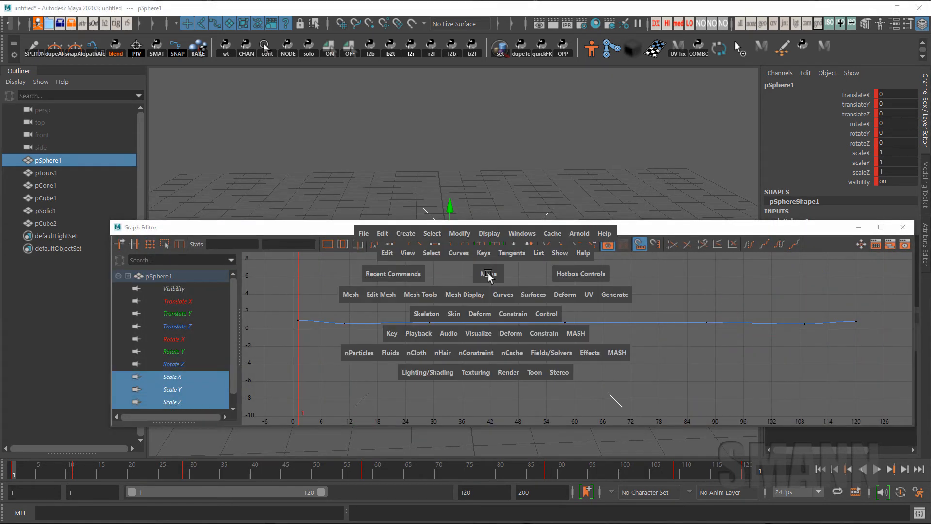
pyautogui.click(394, 254)
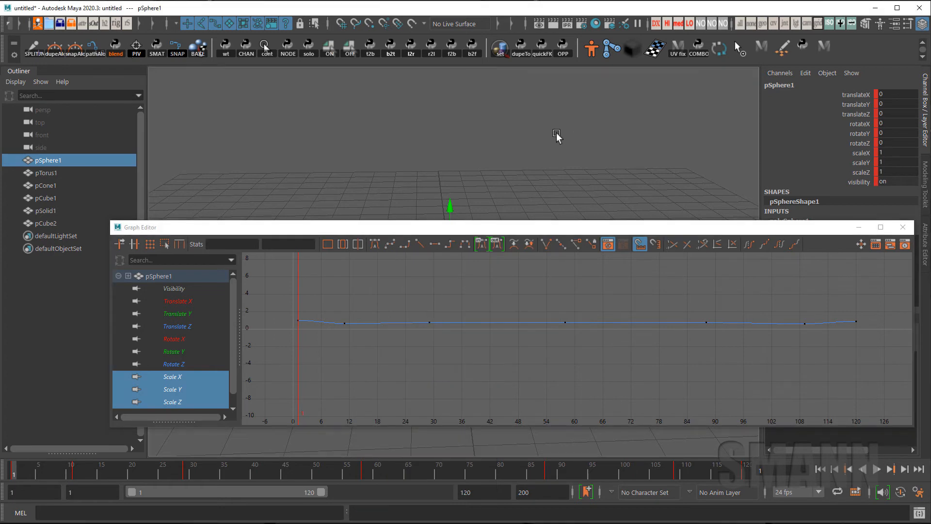
# Create a new polygon helix at the origin
pyautogui.click(557, 138)
pyautogui.press('space')
pyautogui.keyDown('shift'); pyautogui.moveTo(504, 139); pyautogui.dragTo(499, 244, button='right'); pyautogui.keyUp('shift')
# Paste the copied scale keys onto pHelix1 in the Graph Editor and select its Scale X, Scale Y and Scale Z curves
pyautogui.moveTo(474, 227); pyautogui.dragTo(477, 287)
pyautogui.moveTo(478, 352); pyautogui.dragTo(471, 320)
pyautogui.press('space')
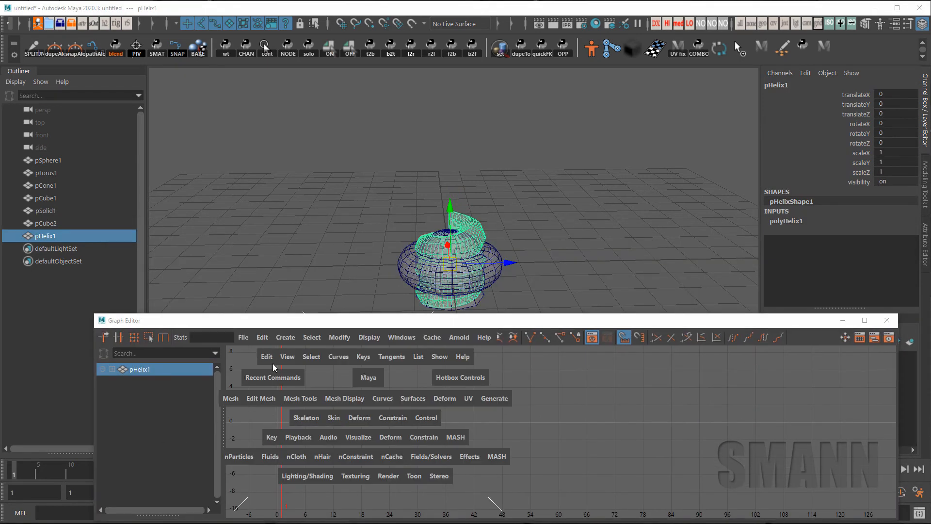
pyautogui.moveTo(273, 363); pyautogui.dragTo(309, 432)
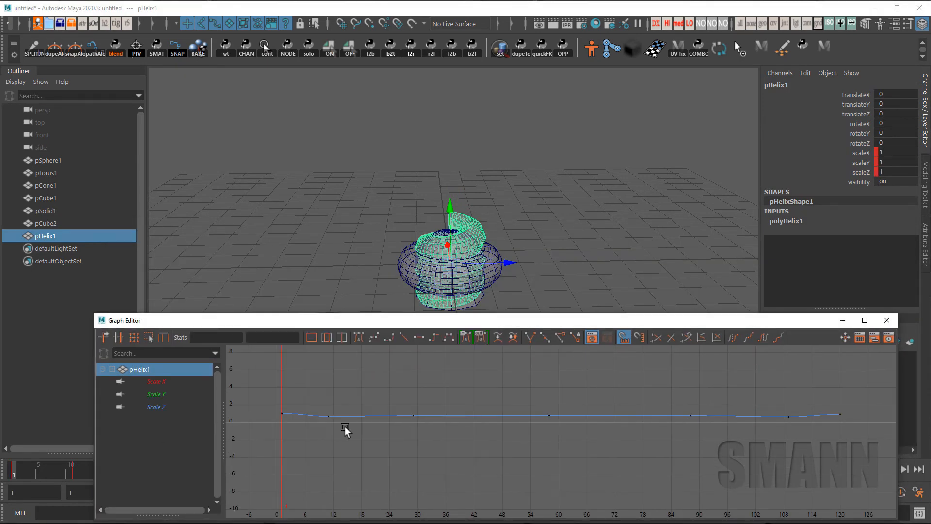
pyautogui.moveTo(162, 388); pyautogui.dragTo(162, 426)
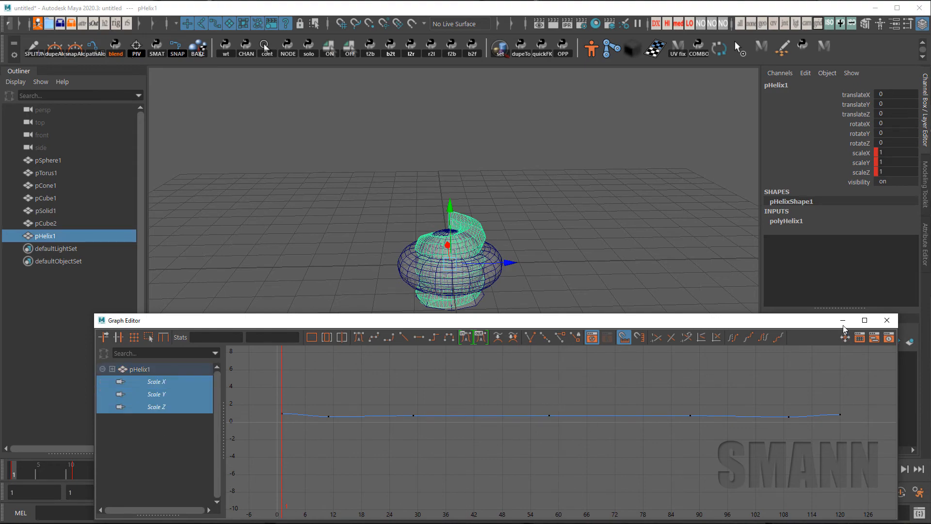
# Close the Graph Editor, play back the helix's scale animation, and deselect the helix
pyautogui.click(887, 320)
pyautogui.hotkey('alt', 'v')
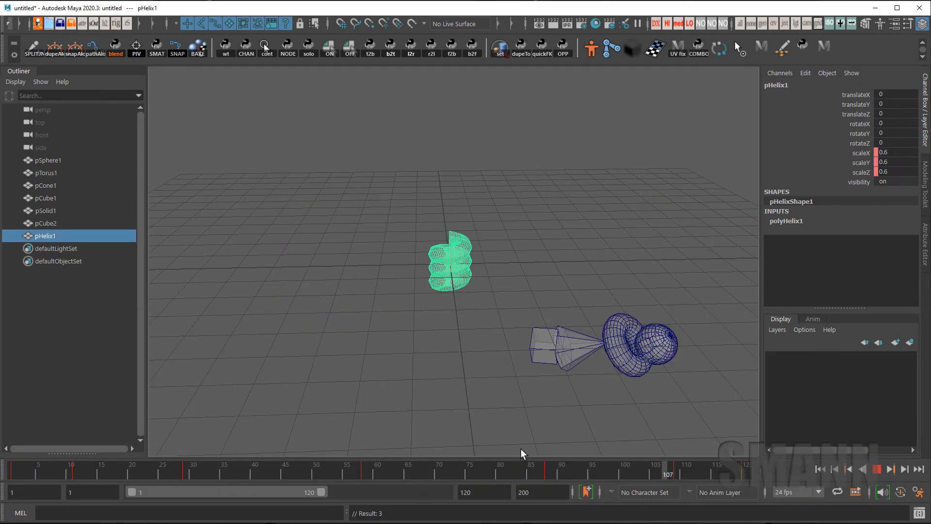
pyautogui.press('Escape')
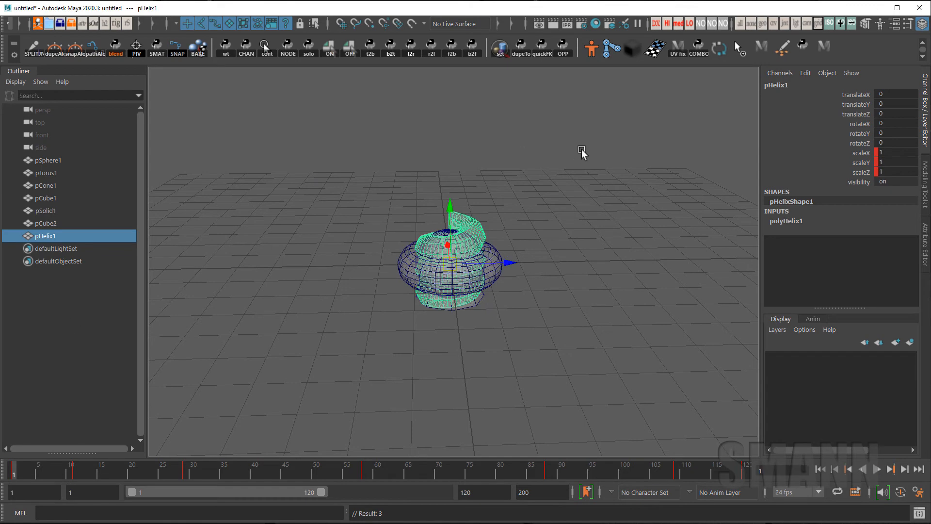
pyautogui.click(583, 153)
pyautogui.hotkey('ctrl', 'z')
pyautogui.click(588, 143)
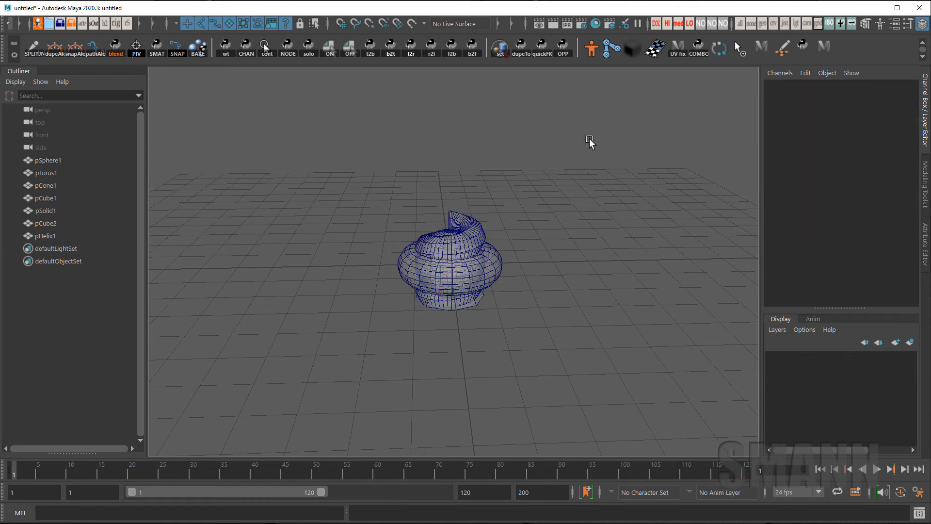
# Open the Copy Keys options, set Channels to From Channel Box, and save the settings
pyautogui.press('space')
pyautogui.click(254, 196)
pyautogui.press('space')
pyautogui.click(379, 217)
pyautogui.press('space')
pyautogui.click(245, 216)
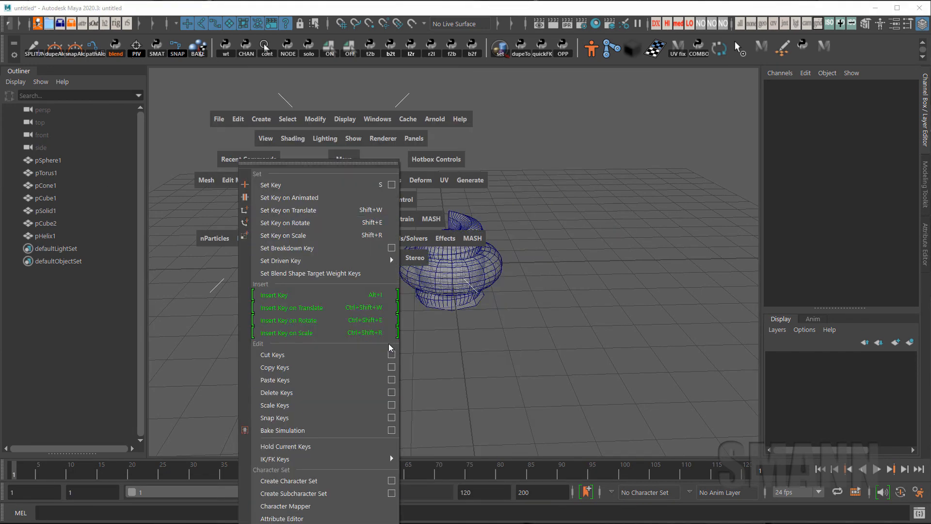
pyautogui.click(391, 367)
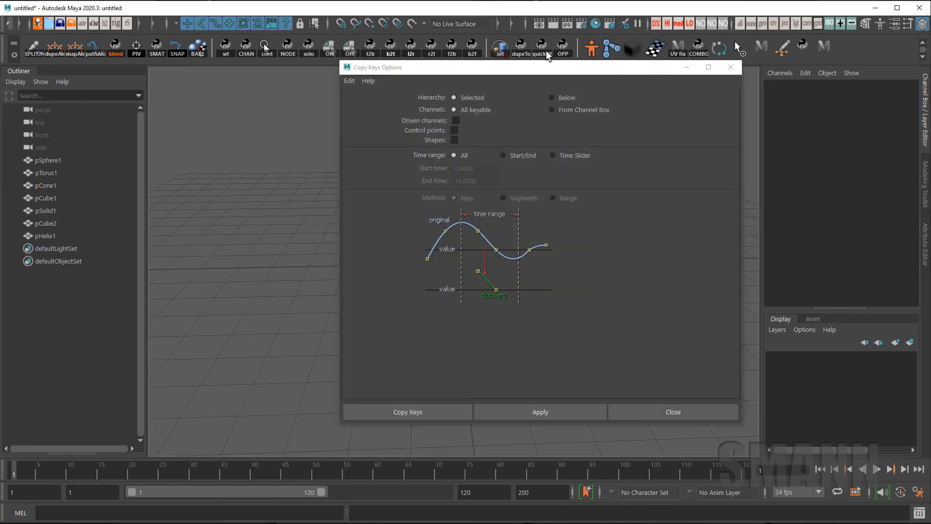
pyautogui.click(607, 74)
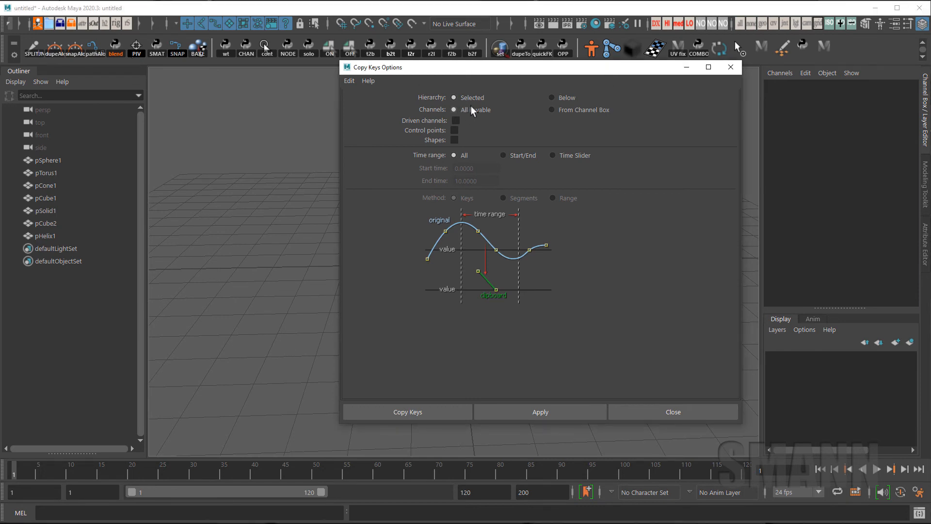
pyautogui.click(580, 110)
pyautogui.click(350, 81)
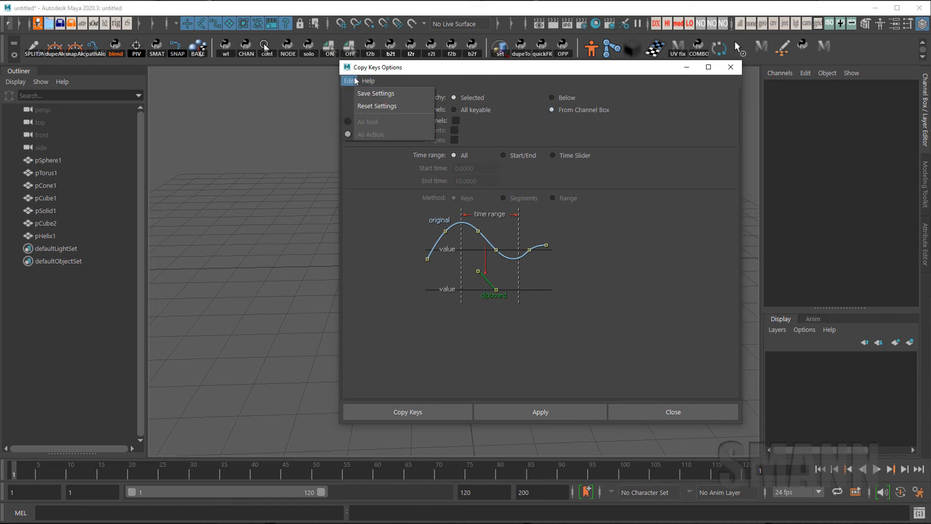
pyautogui.click(376, 93)
pyautogui.moveTo(451, 67); pyautogui.dragTo(343, 205)
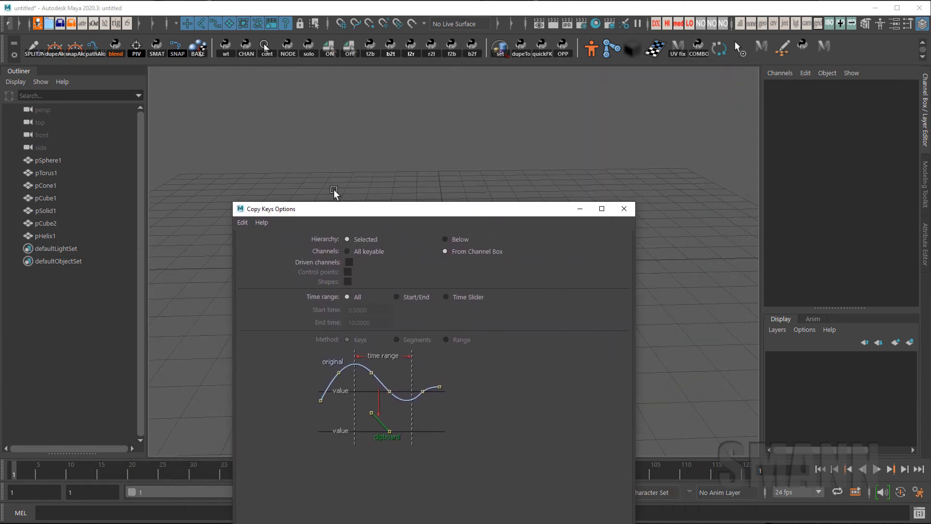
# Copy only pSphere1's rotateX, rotateY and rotateZ keys with Copy Keys, then clear the selection
pyautogui.click(66, 161)
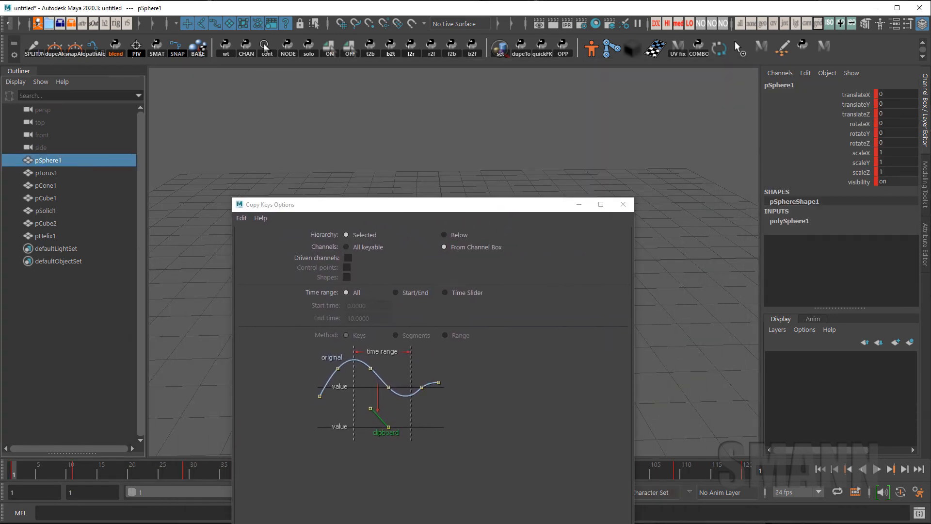
pyautogui.moveTo(856, 124); pyautogui.dragTo(854, 143)
pyautogui.press('space')
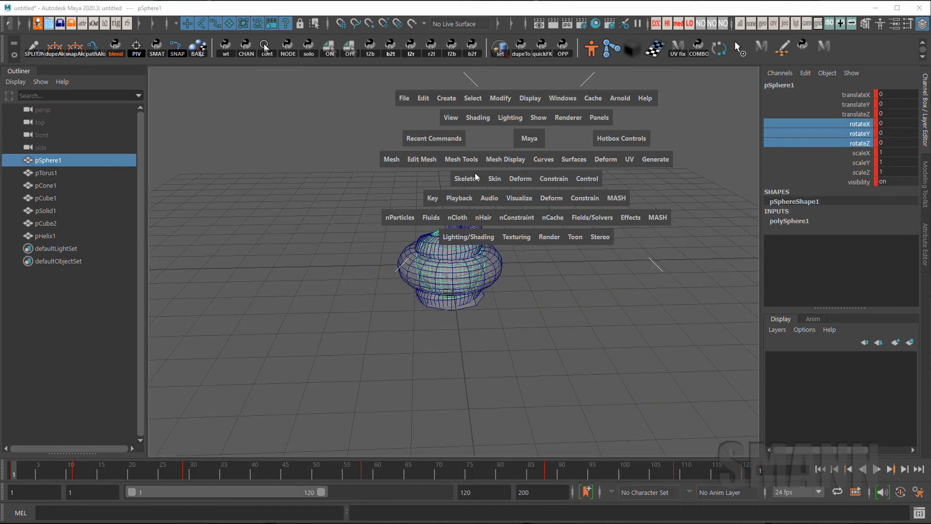
pyautogui.click(433, 199)
pyautogui.click(434, 200)
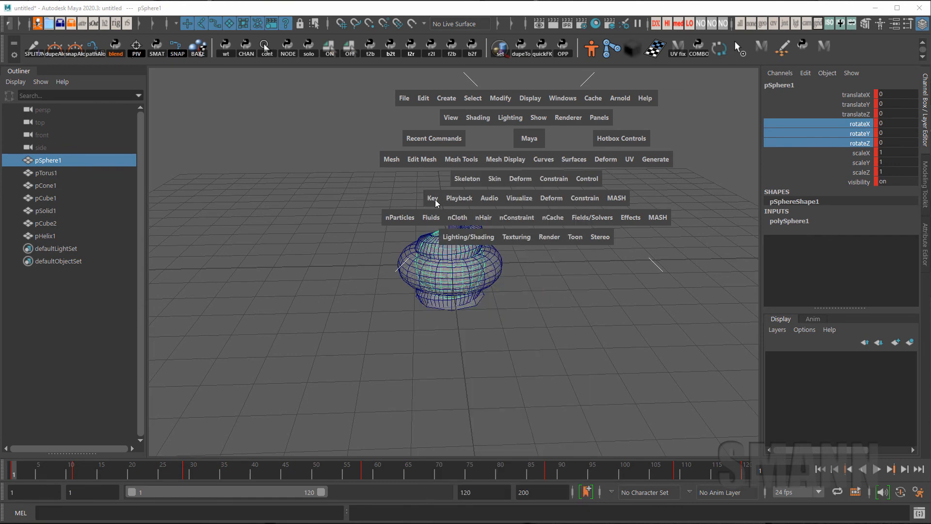
pyautogui.click(435, 200)
pyautogui.click(504, 146)
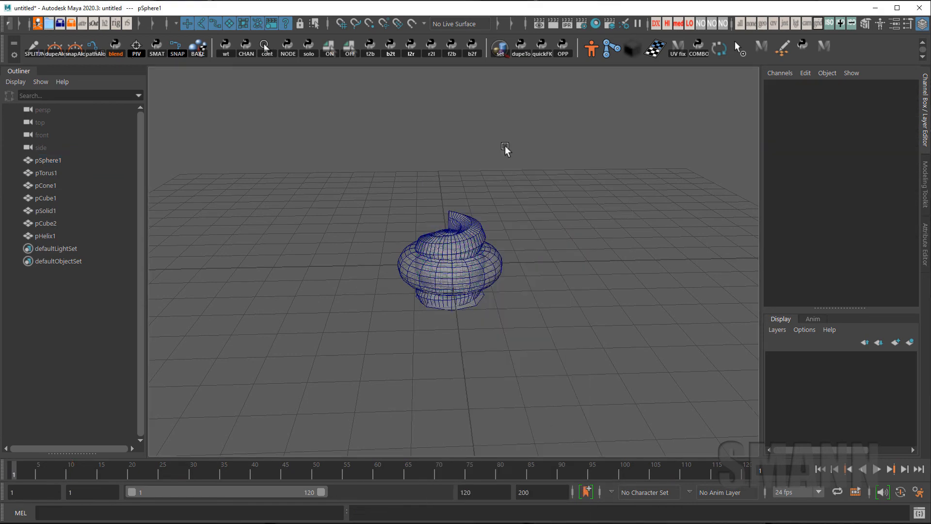
# Create a polygon gear at the origin and paste the copied rotation keys onto it with Paste Keys
pyautogui.moveTo(508, 127)
pyautogui.keyDown('shift'); pyautogui.mouseDown(button='right')
pyautogui.moveTo(509, 411)
pyautogui.moveTo(500, 327)
pyautogui.moveTo(514, 248)
pyautogui.mouseUp(button='right'); pyautogui.keyUp('shift')
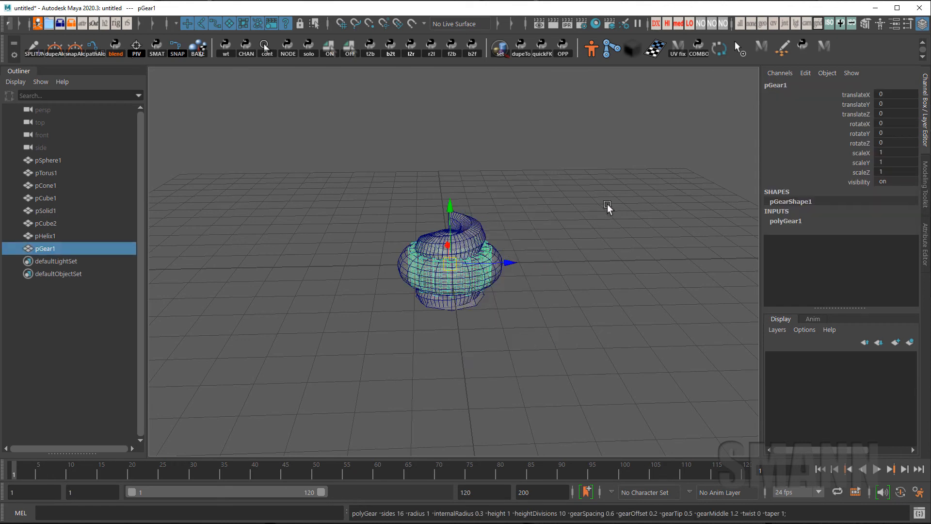
pyautogui.press('space')
pyautogui.click(370, 212)
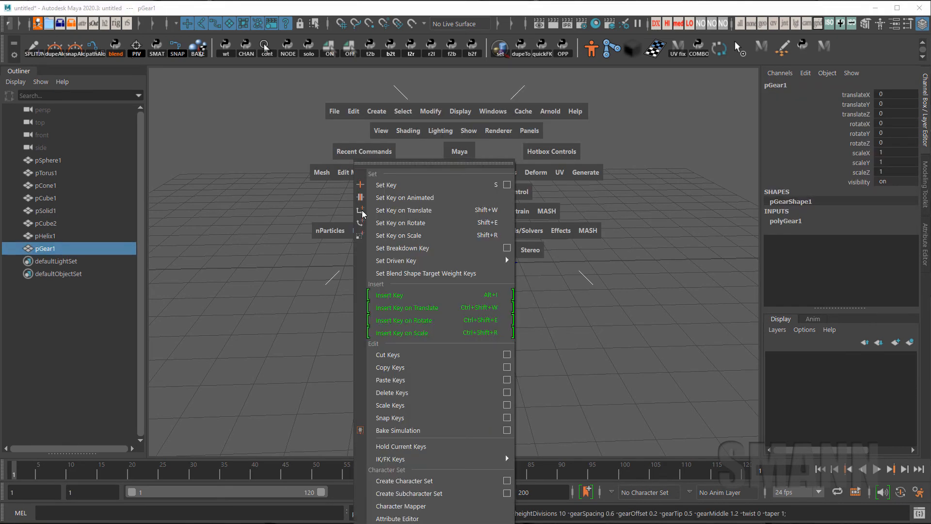
pyautogui.click(174, 200)
pyautogui.click(361, 212)
pyautogui.click(432, 384)
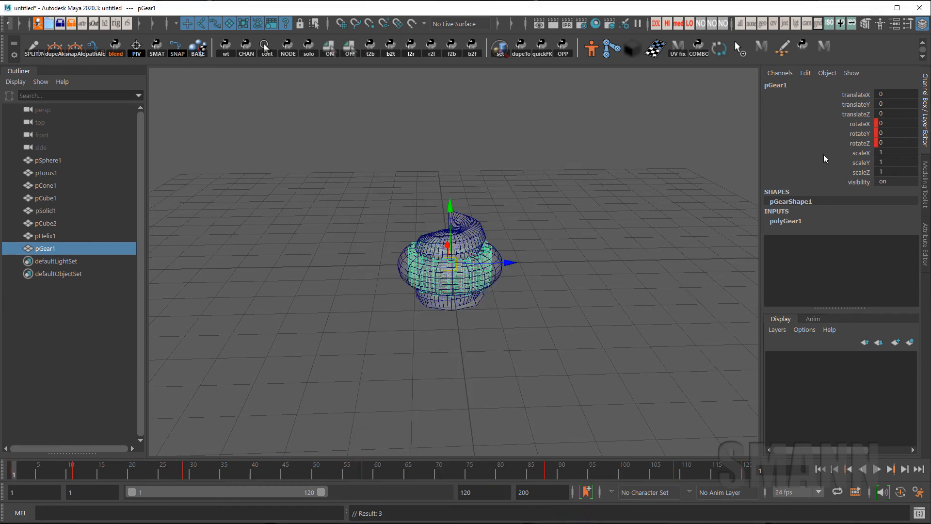
# Play back the gear's rotation, stop at frame 13, highlight its rotateY channel, and deselect the gear
pyautogui.moveTo(42, 474); pyautogui.dragTo(743, 481)
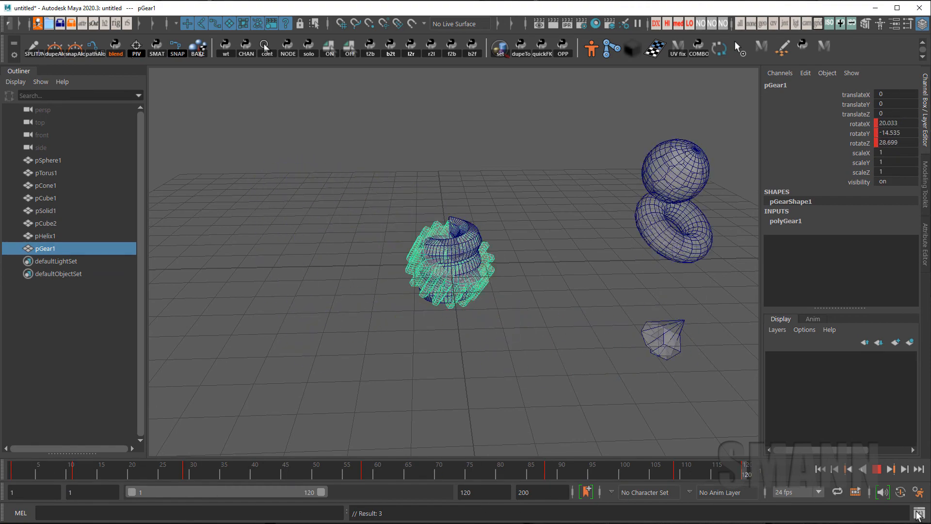
pyautogui.press('Escape')
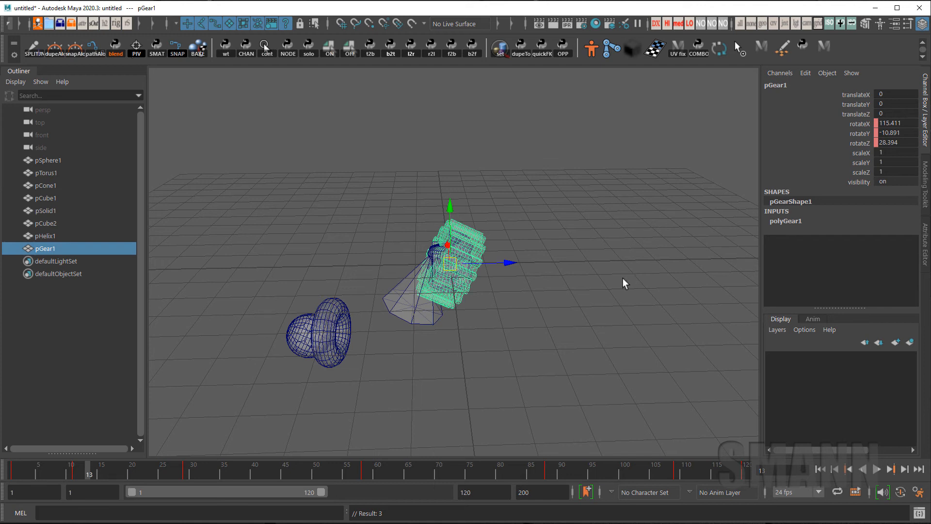
pyautogui.click(860, 133)
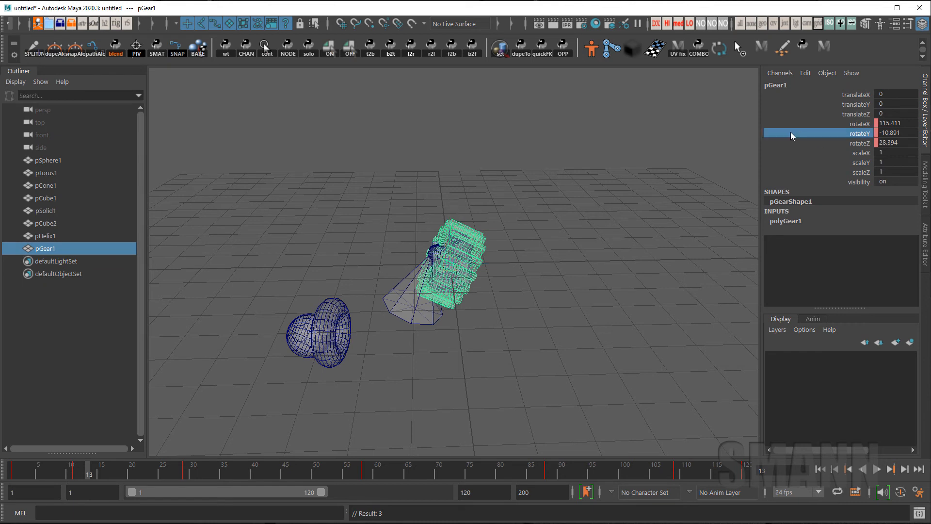
pyautogui.click(747, 124)
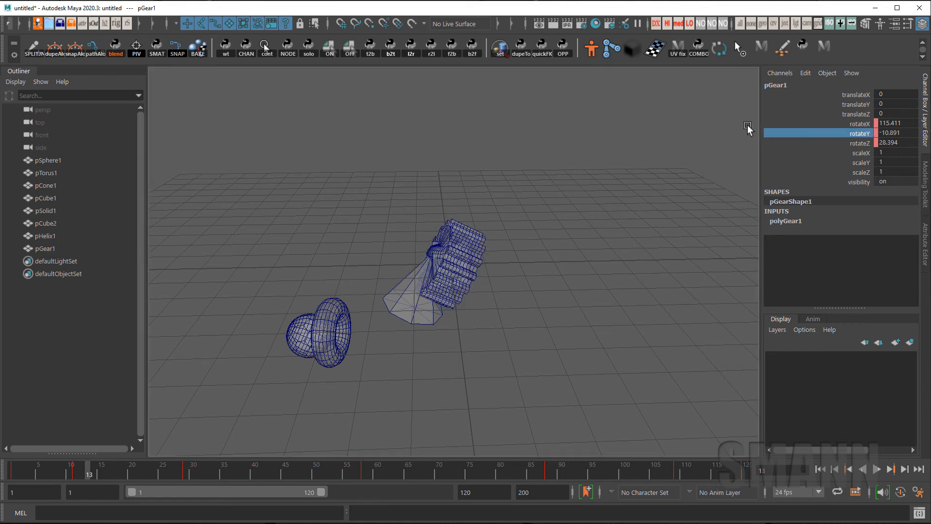
pyautogui.click(451, 265)
pyautogui.click(645, 137)
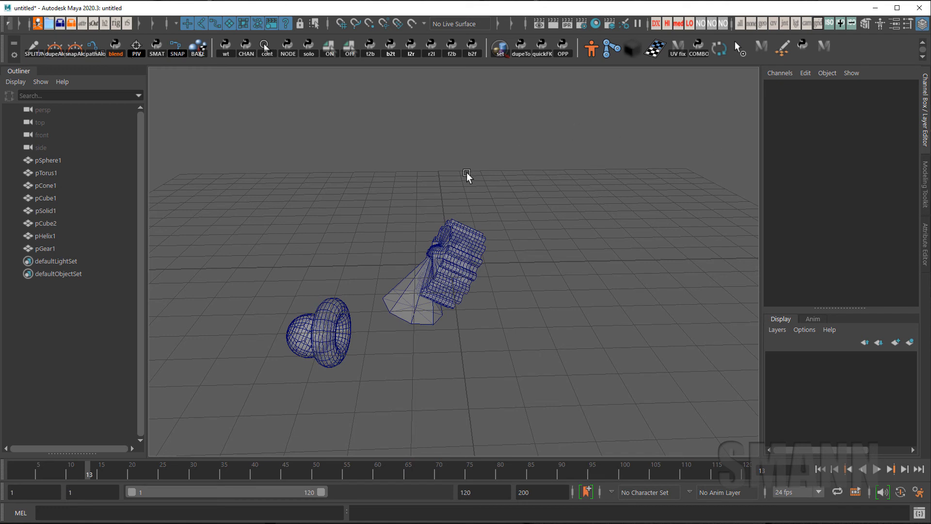
# Move to frame 49 and view the time slider's Paste and Paste Connect commands without applying either
pyautogui.moveTo(590, 472); pyautogui.dragTo(319, 467)
pyautogui.rightClick(319, 467)
pyautogui.moveTo(394, 256)
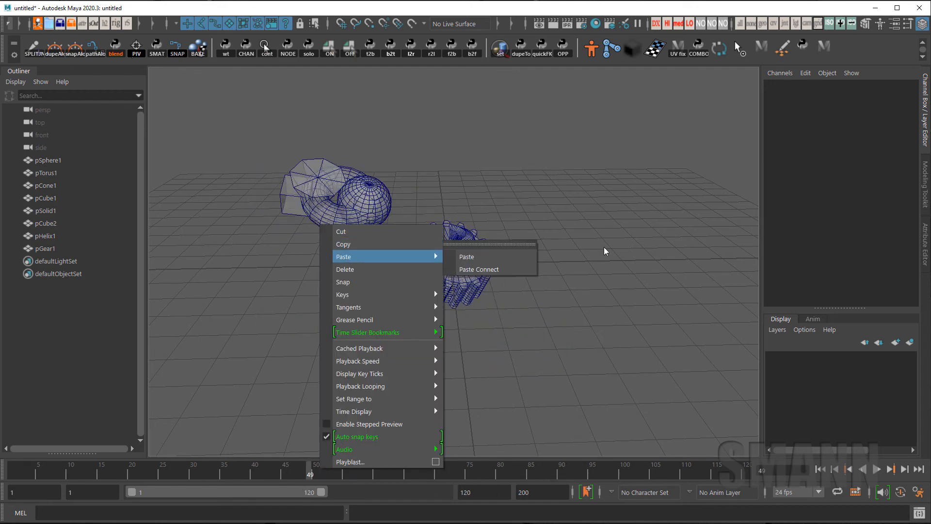
pyautogui.click(610, 222)
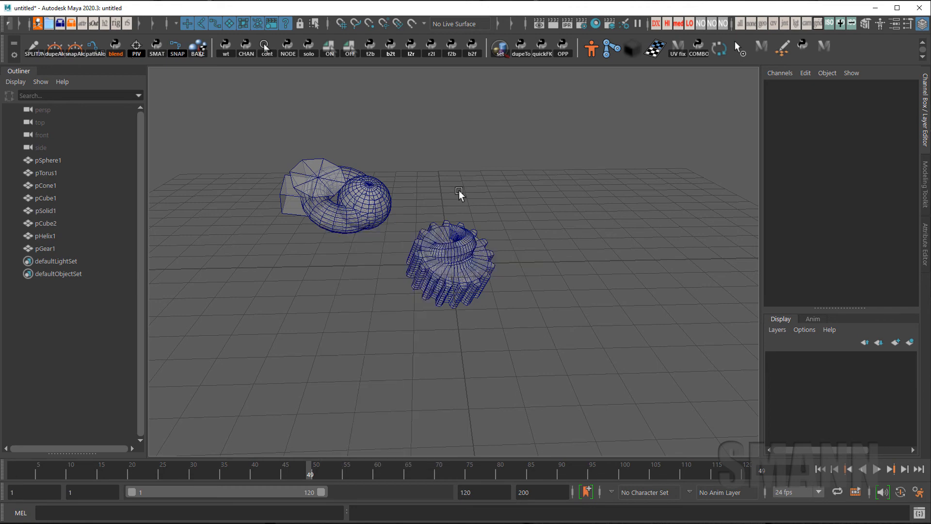
# Open the Graph Editor and display the animation curves of pHelix1 and pGear1 together
pyautogui.press('space')
pyautogui.click(438, 110)
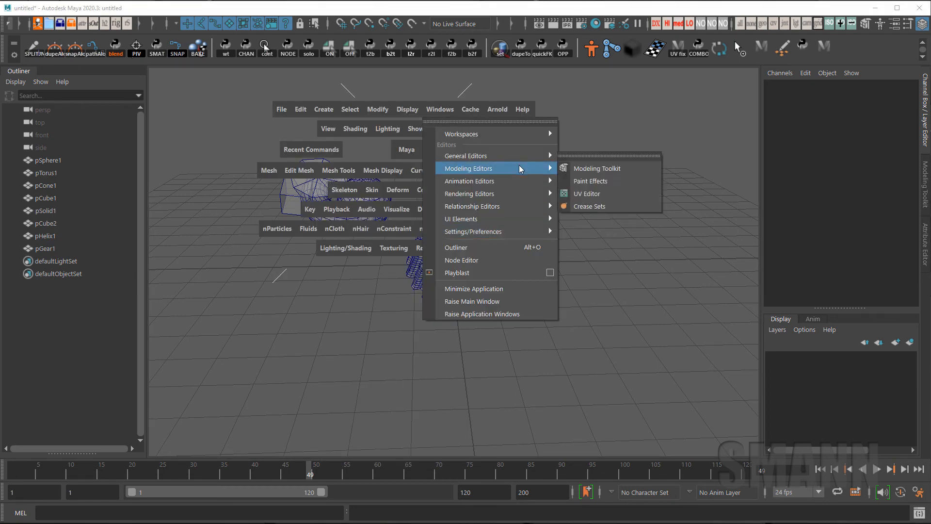
pyautogui.click(610, 178)
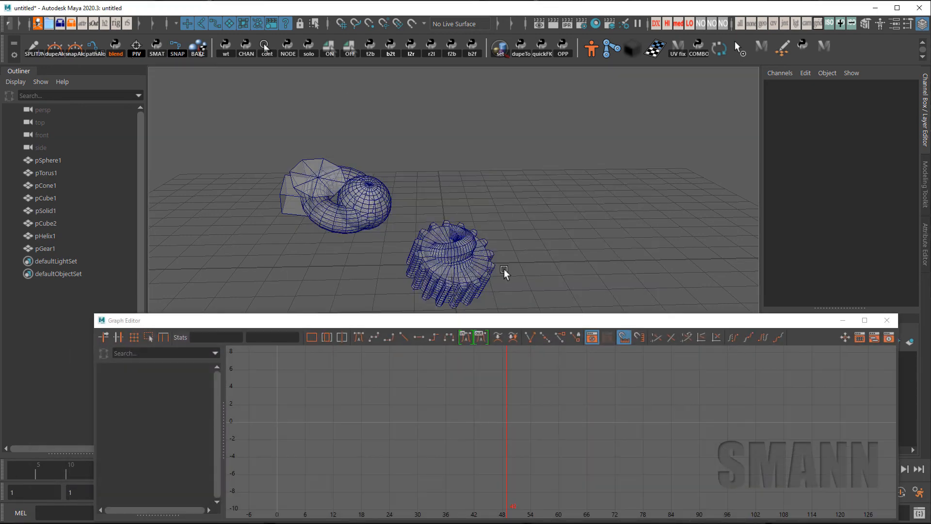
pyautogui.moveTo(504, 269); pyautogui.dragTo(426, 228)
pyautogui.moveTo(621, 321); pyautogui.dragTo(599, 264)
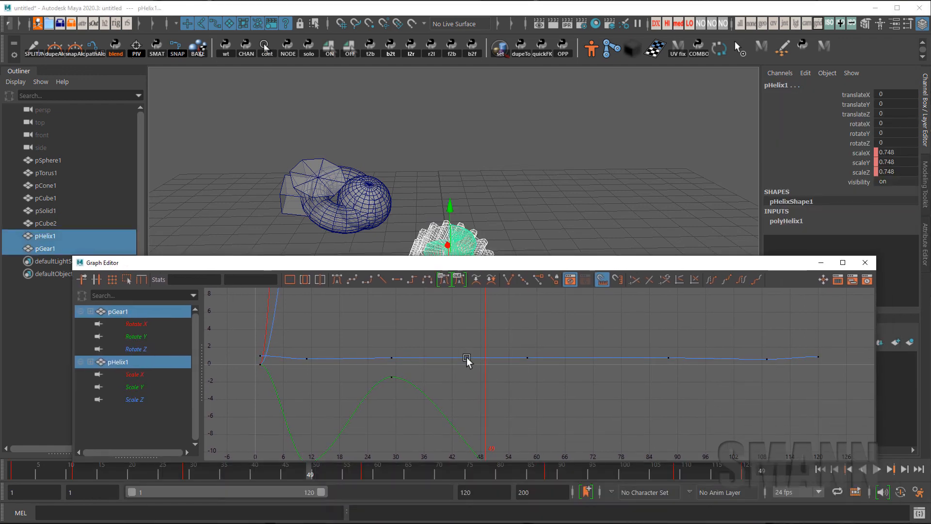
# Deselect the objects, close the Graph Editor, and review the Copy Keys and Paste Keys commands
pyautogui.click(556, 161)
pyautogui.press('space')
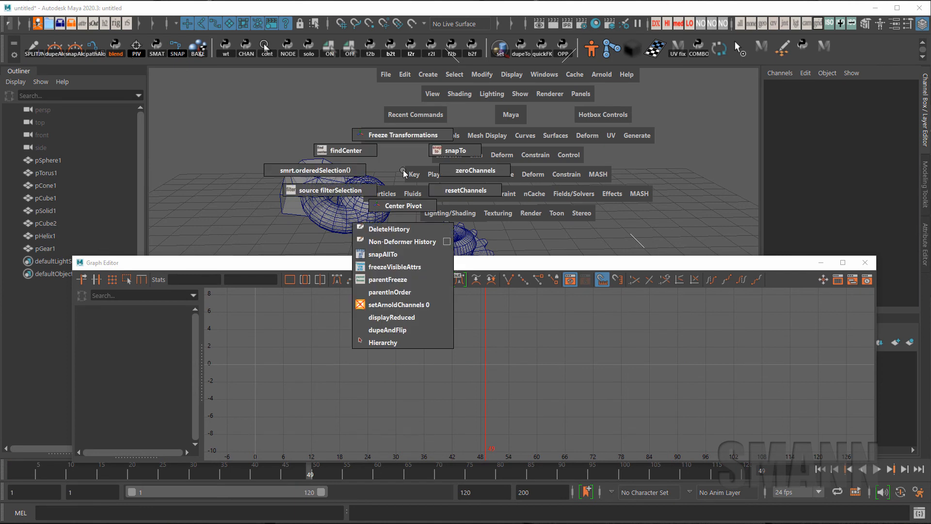
pyautogui.click(413, 174)
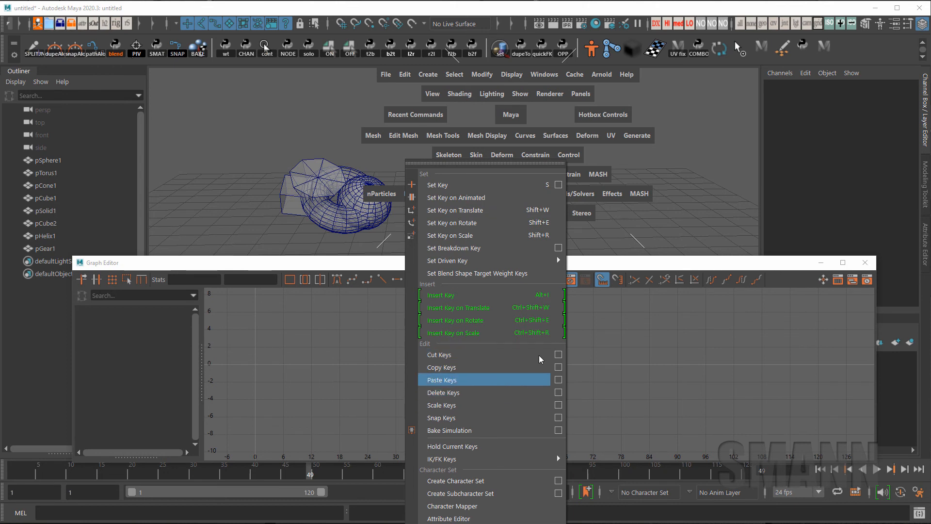
pyautogui.click(642, 414)
pyautogui.click(865, 262)
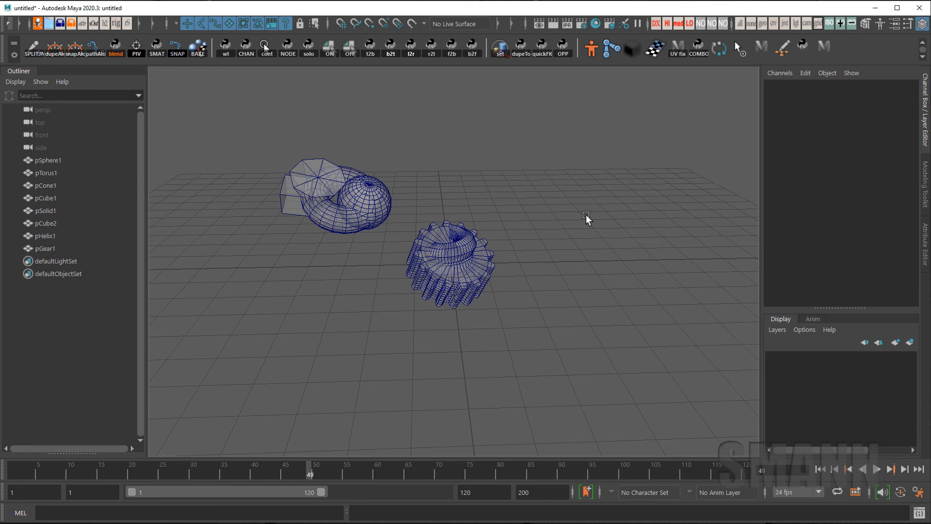
pyautogui.press('space')
pyautogui.click(435, 206)
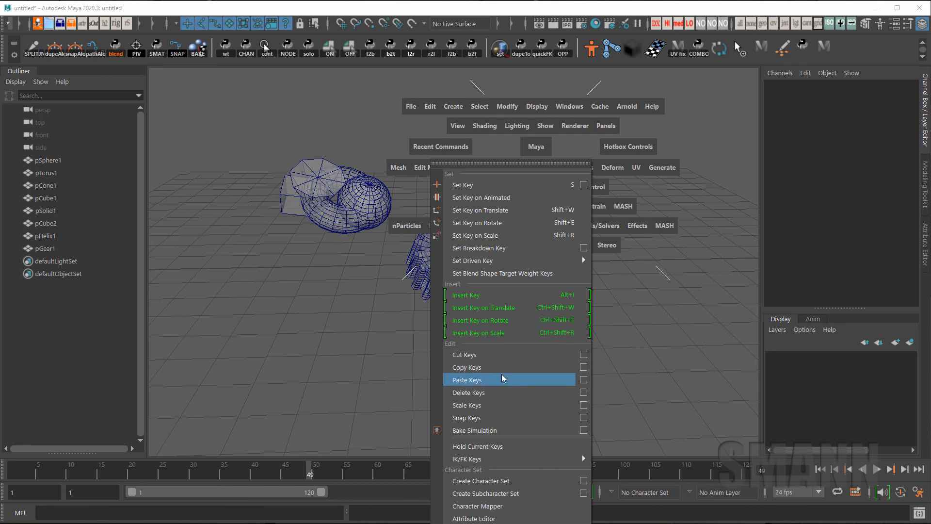
pyautogui.click(502, 379)
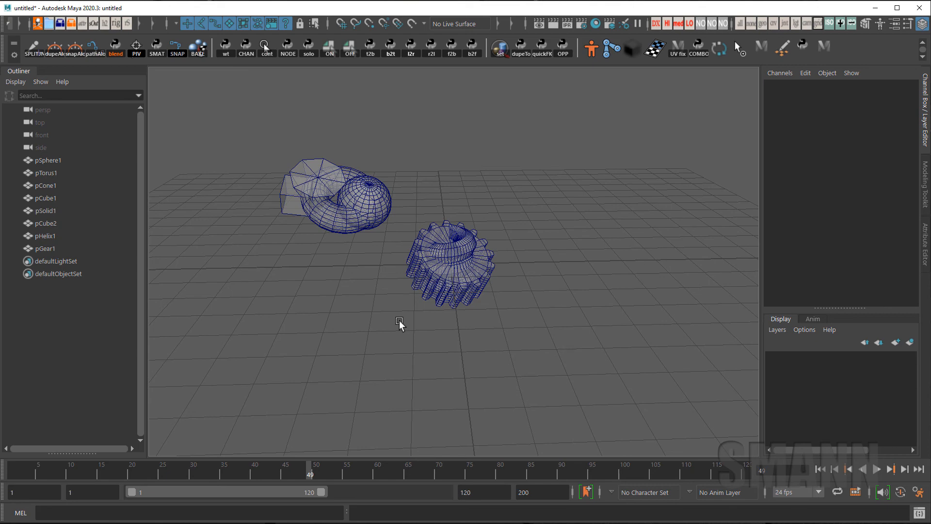
# Scrub the animation to frame 24 and view the animated objects from a lower angle
pyautogui.keyDown('alt'); pyautogui.moveTo(400, 320); pyautogui.dragTo(523, 311); pyautogui.keyUp('alt')
pyautogui.moveTo(51, 469); pyautogui.dragTo(156, 466)
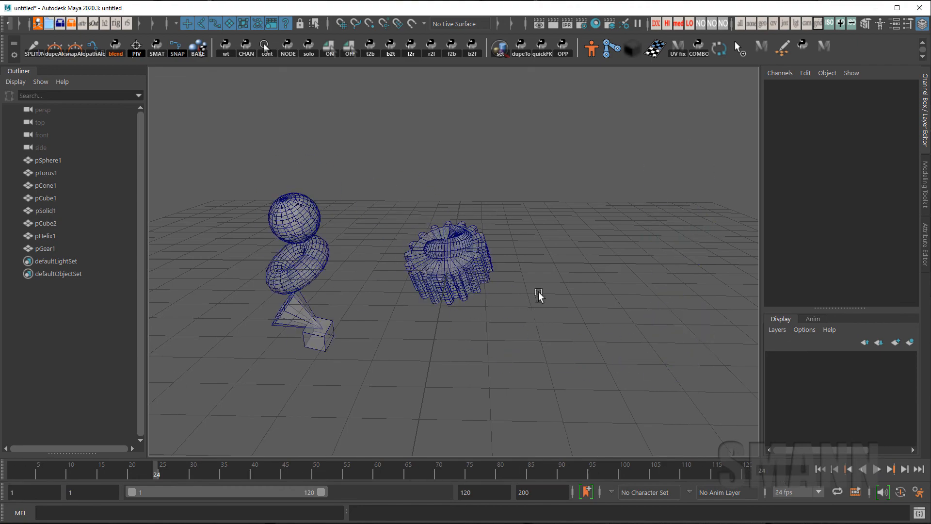
pyautogui.keyDown('alt'); pyautogui.moveTo(538, 292); pyautogui.dragTo(558, 261); pyautogui.keyUp('alt')
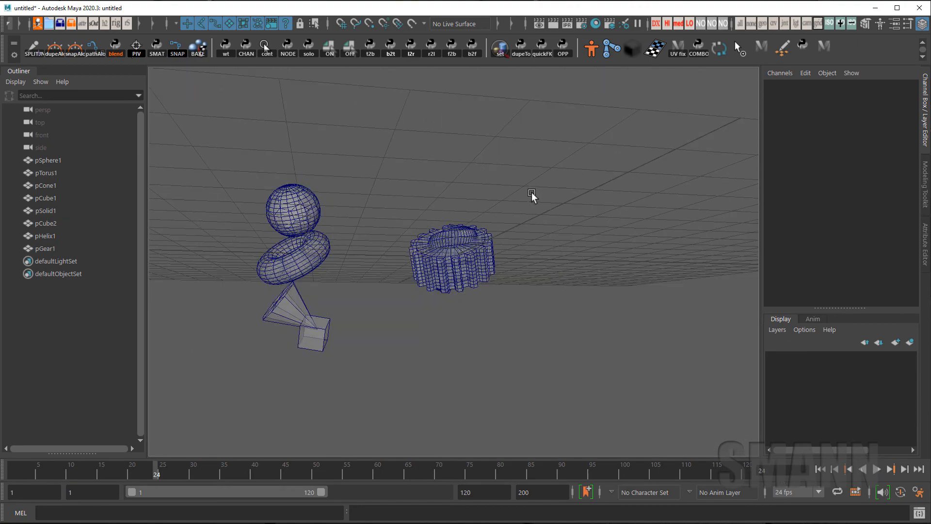
pyautogui.keyDown('shift'); pyautogui.rightClick(450, 127); pyautogui.keyUp('shift')
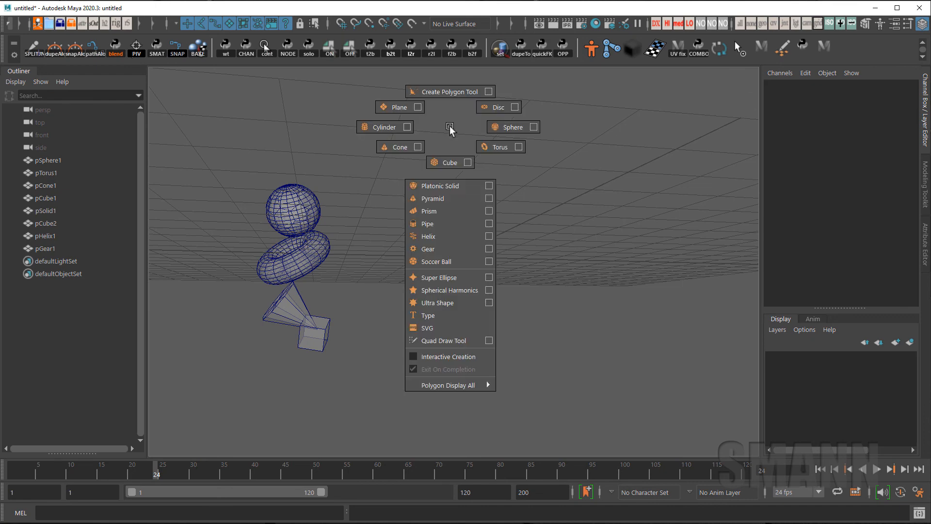
pyautogui.click(65, 160)
pyautogui.press('space')
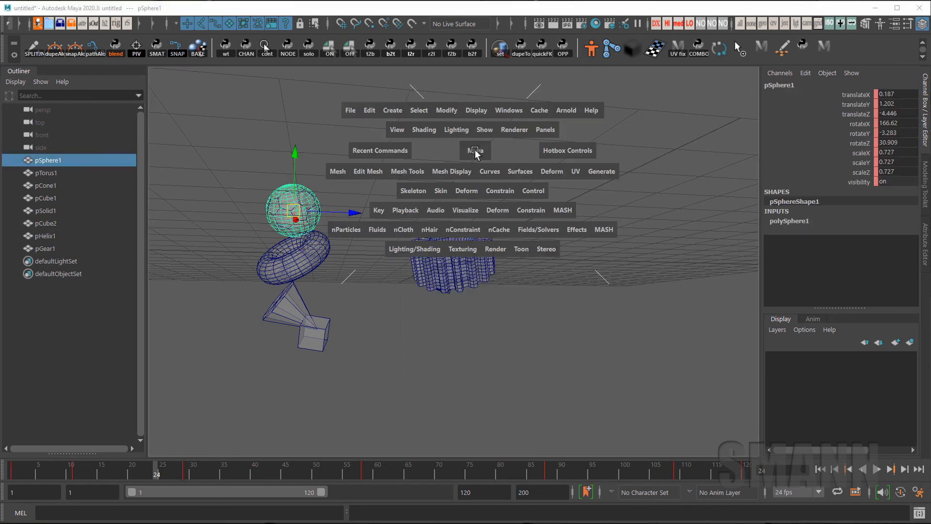
pyautogui.click(384, 210)
pyautogui.click(514, 167)
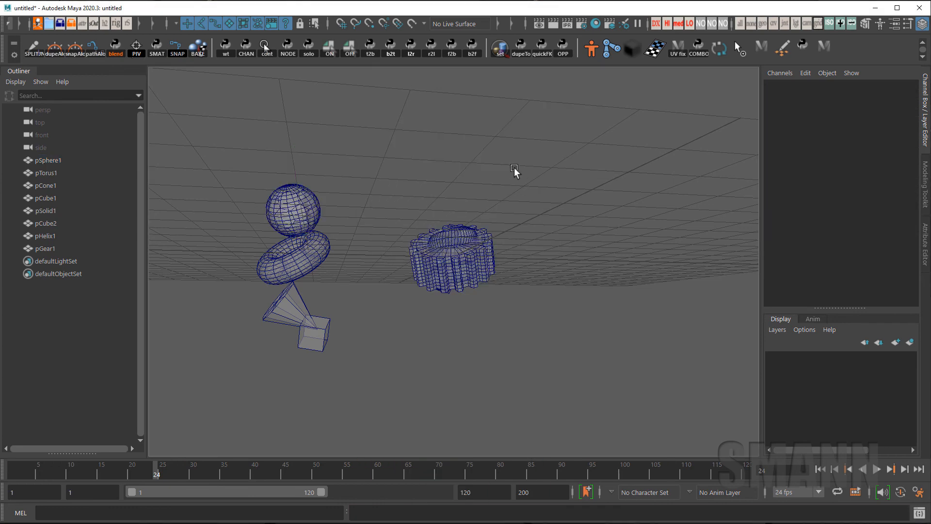
# Create a polygon pyramid and paste the copied keys onto it with Copies set to 5 in the Paste Keys options
pyautogui.keyDown('shift'); pyautogui.rightClick(534, 139); pyautogui.keyUp('shift')
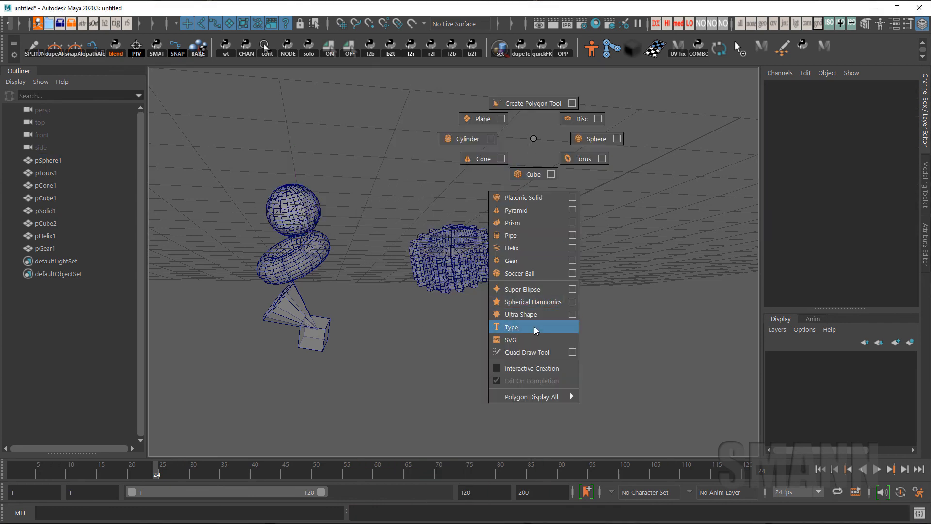
pyautogui.click(529, 209)
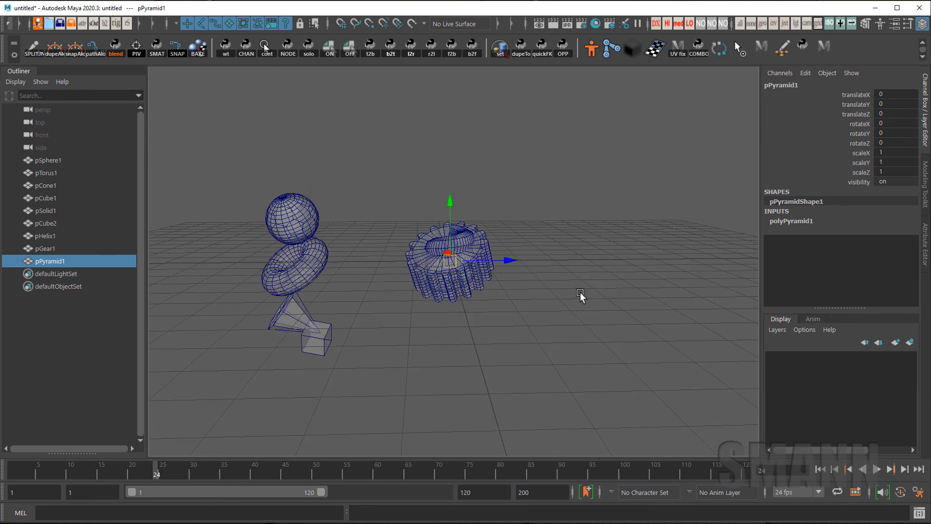
pyautogui.press('space')
pyautogui.click(386, 151)
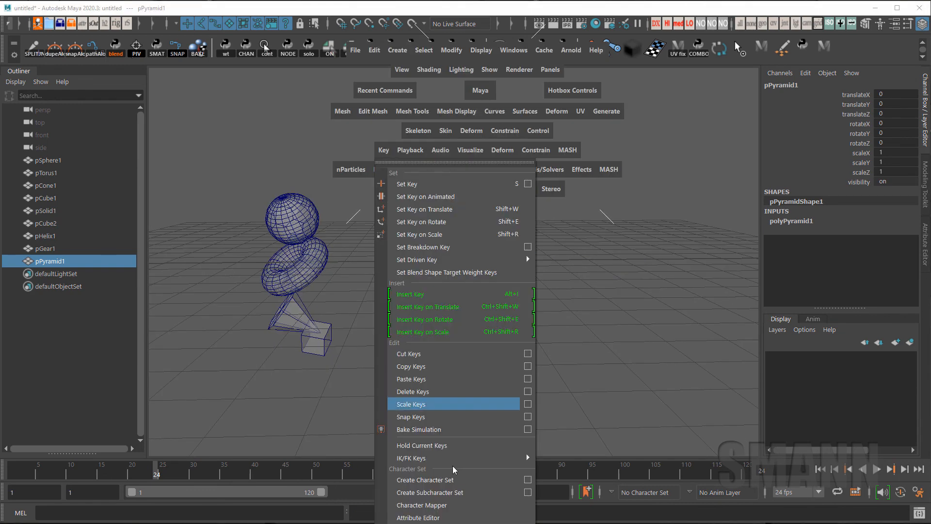
pyautogui.click(528, 378)
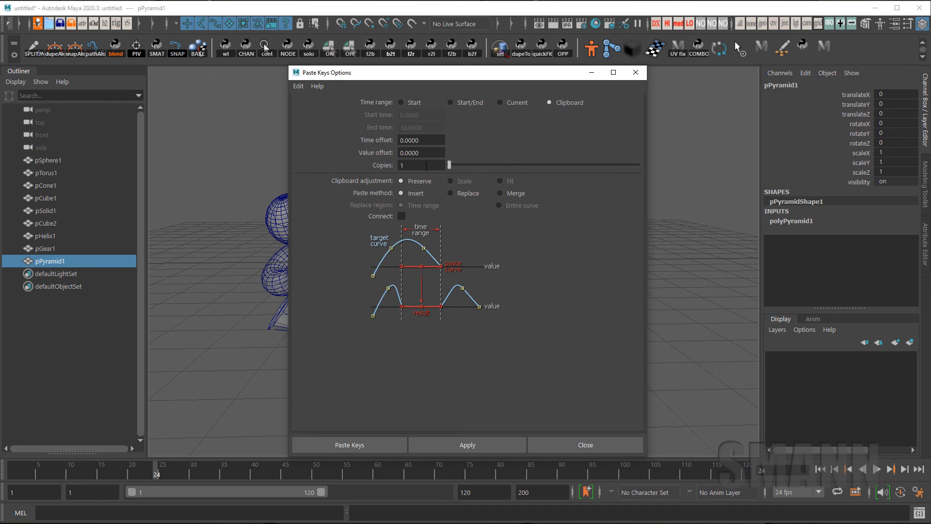
pyautogui.click(426, 165)
pyautogui.write('5')
pyautogui.press('Return')
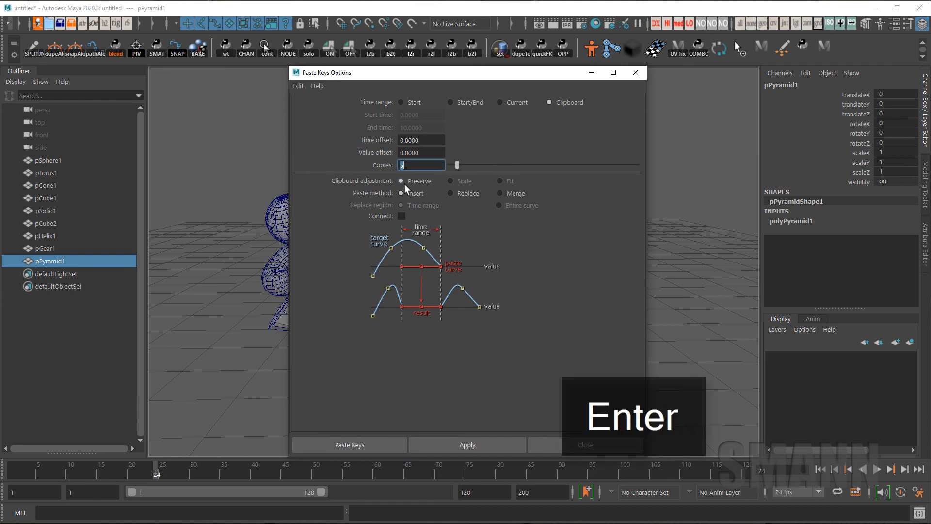
pyautogui.click(345, 443)
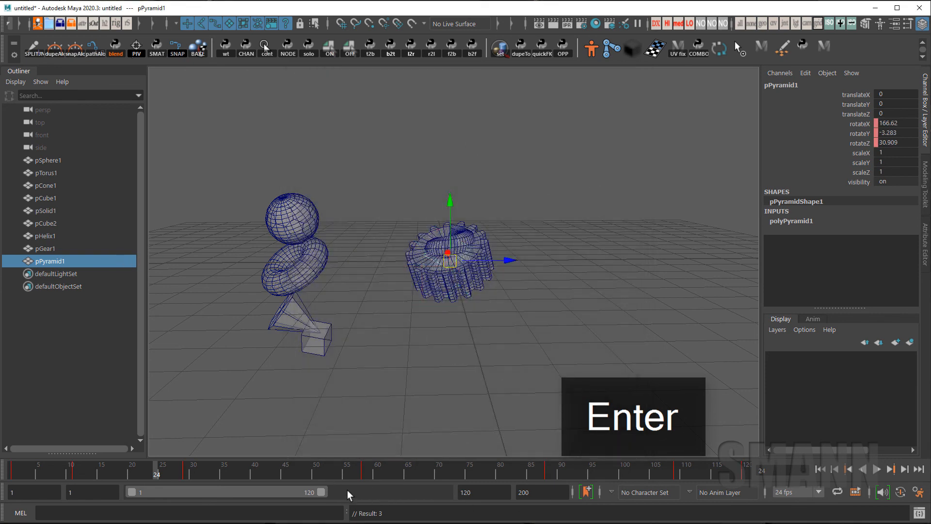
# Extend the playback range and the animation end to frame 500
pyautogui.moveTo(324, 493); pyautogui.dragTo(421, 488)
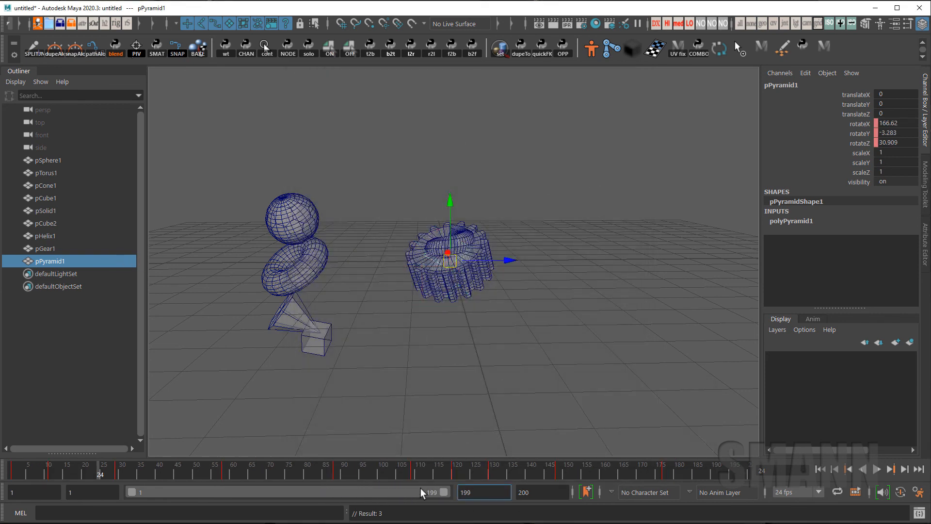
pyautogui.press('BackSpace')
pyautogui.write('500')
pyautogui.press('Return')
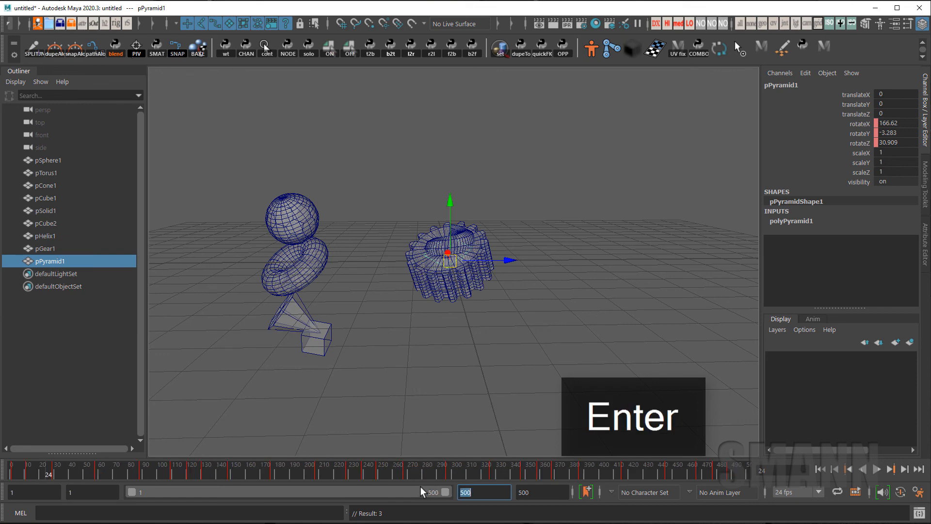
# Return to frame 1 and copy the keys of all pSphere1 channels, from translateX through visibility
pyautogui.moveTo(40, 470); pyautogui.dragTo(10, 472)
pyautogui.click(64, 335)
pyautogui.click(48, 160)
pyautogui.press('space')
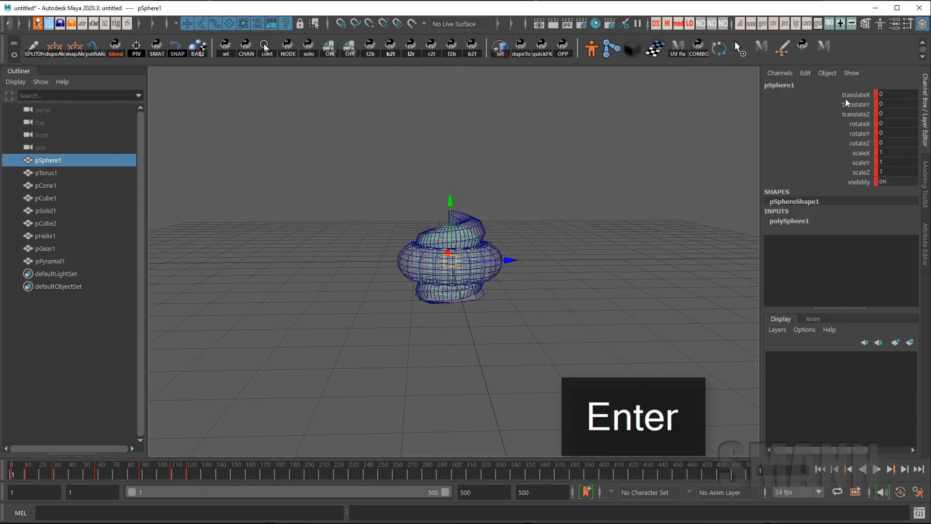
pyautogui.moveTo(845, 97); pyautogui.dragTo(870, 184)
pyautogui.press('space')
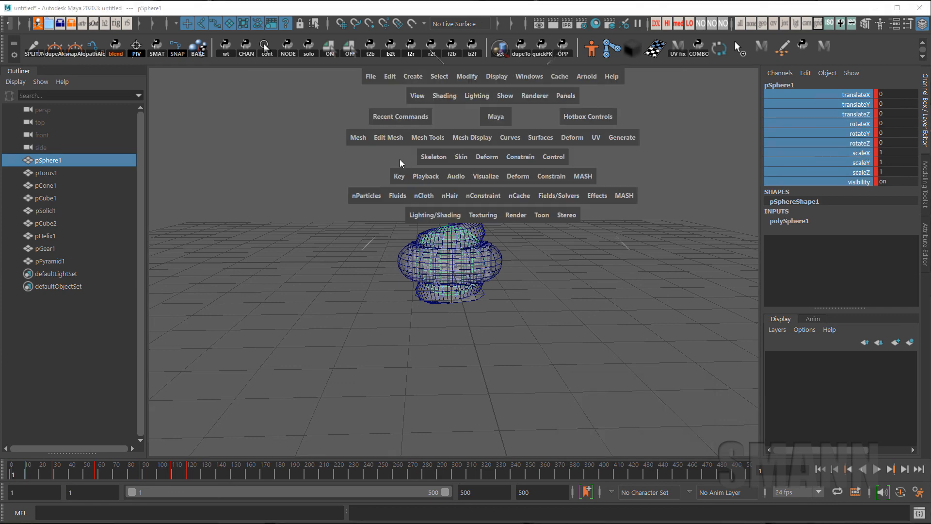
pyautogui.click(399, 177)
pyautogui.click(468, 371)
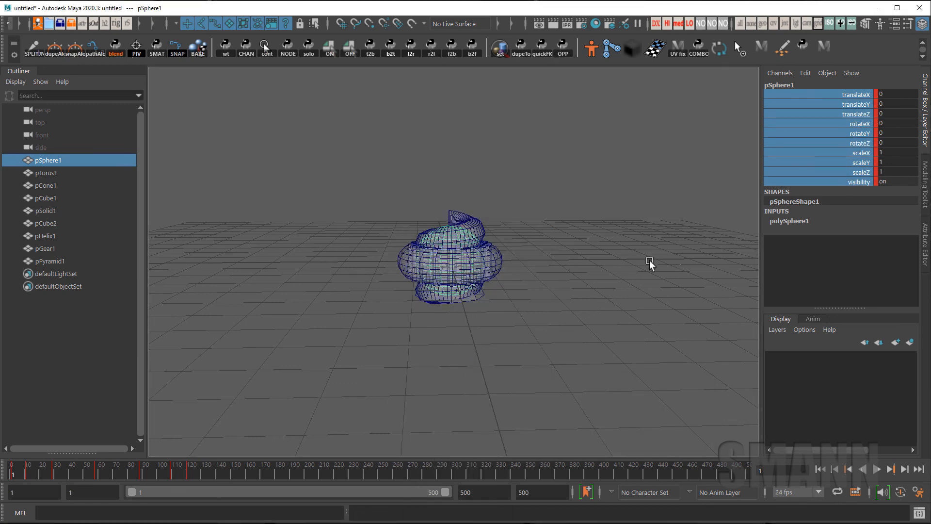
# Paste the copied keys onto pPyramid1, then play and scrub the animation through to frame 500
pyautogui.click(81, 262)
pyautogui.press('space')
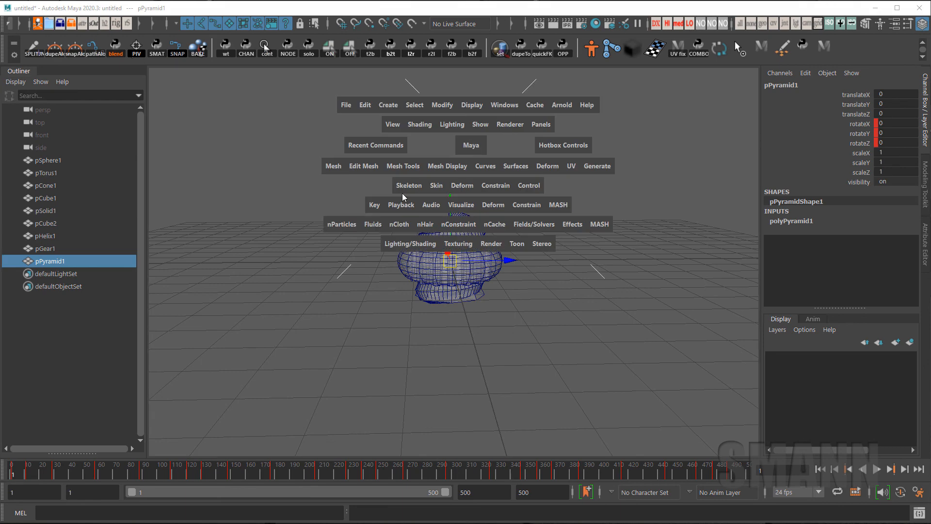
pyautogui.click(376, 205)
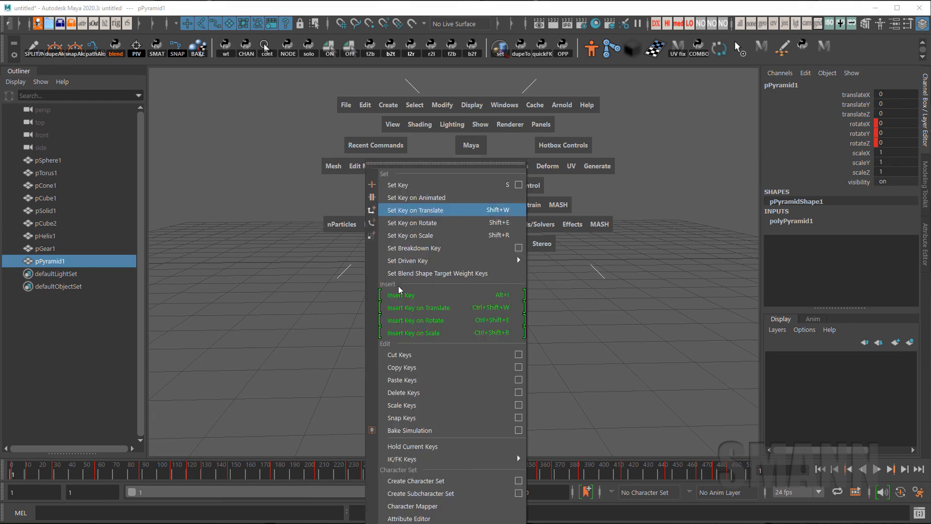
pyautogui.click(428, 383)
pyautogui.hotkey('alt', 'v')
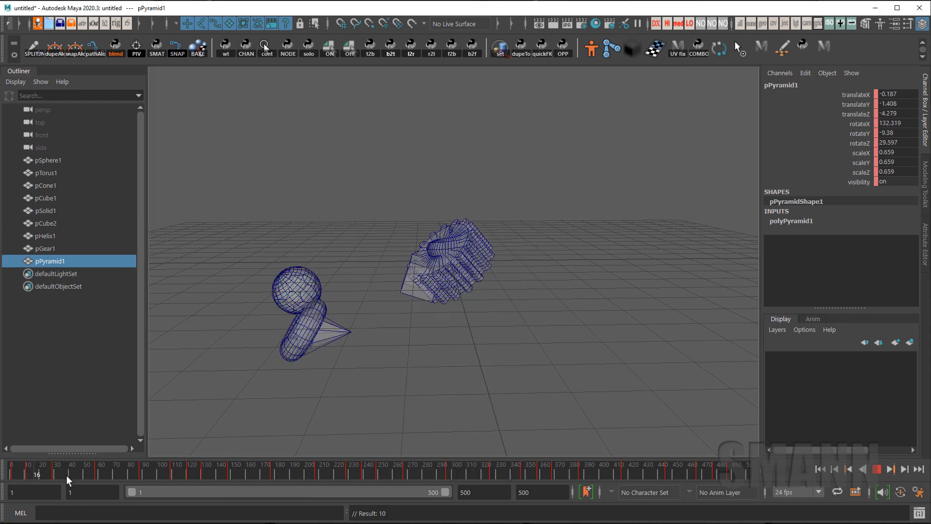
pyautogui.moveTo(66, 475); pyautogui.dragTo(752, 458)
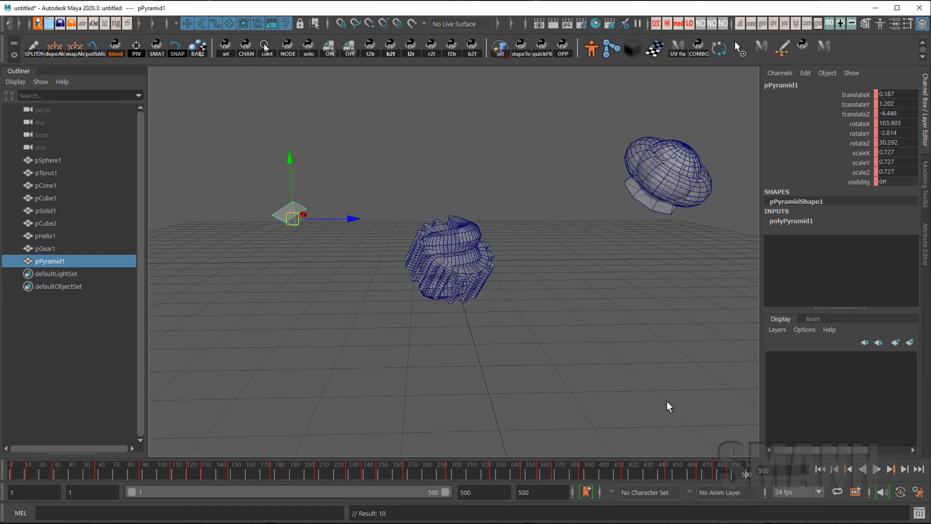
# With nothing selected, set Copies back to 1 in the Paste Keys options, save the settings and close without pasting
pyautogui.click(426, 137)
pyautogui.press('space')
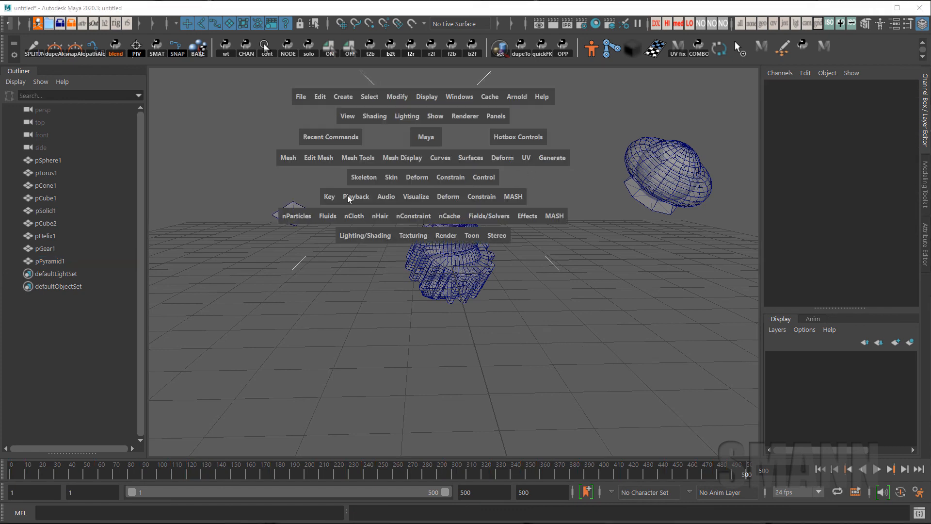
pyautogui.moveTo(332, 196); pyautogui.dragTo(473, 379)
pyautogui.write('1')
pyautogui.press('Return')
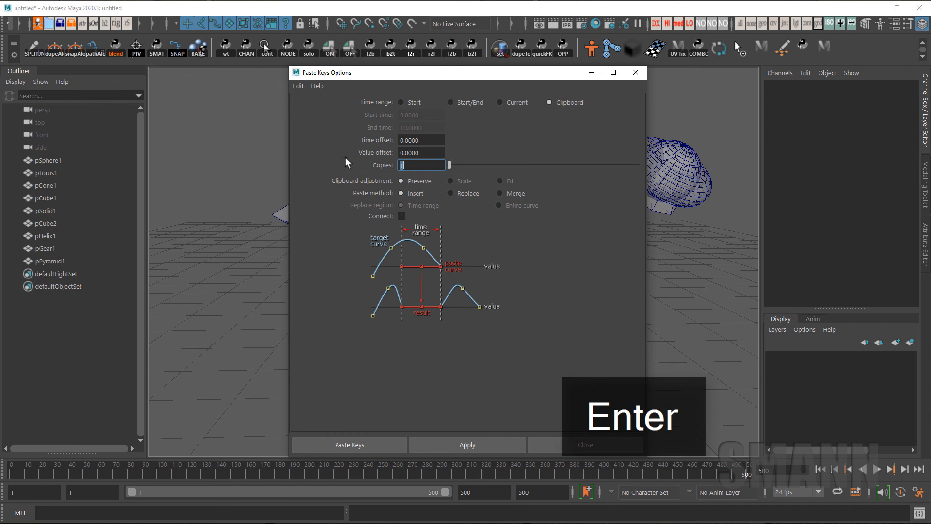
pyautogui.click(302, 85)
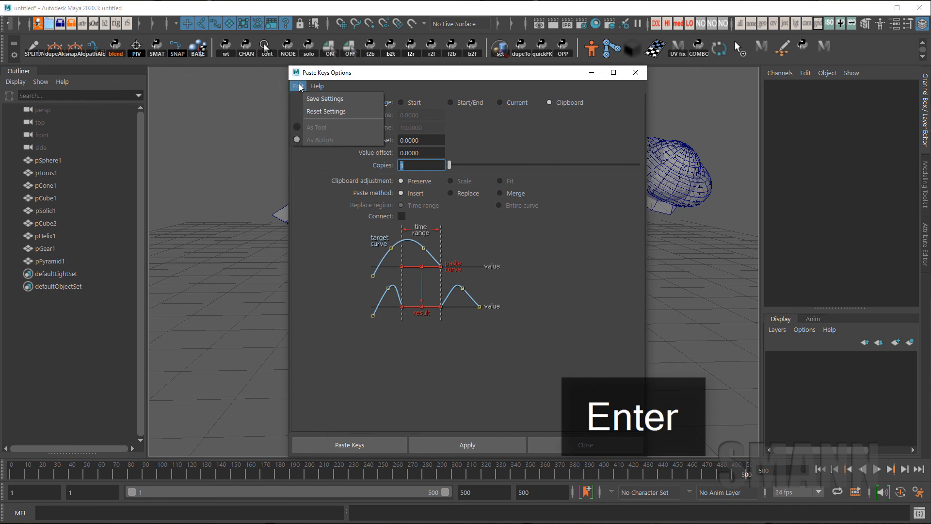
pyautogui.click(319, 99)
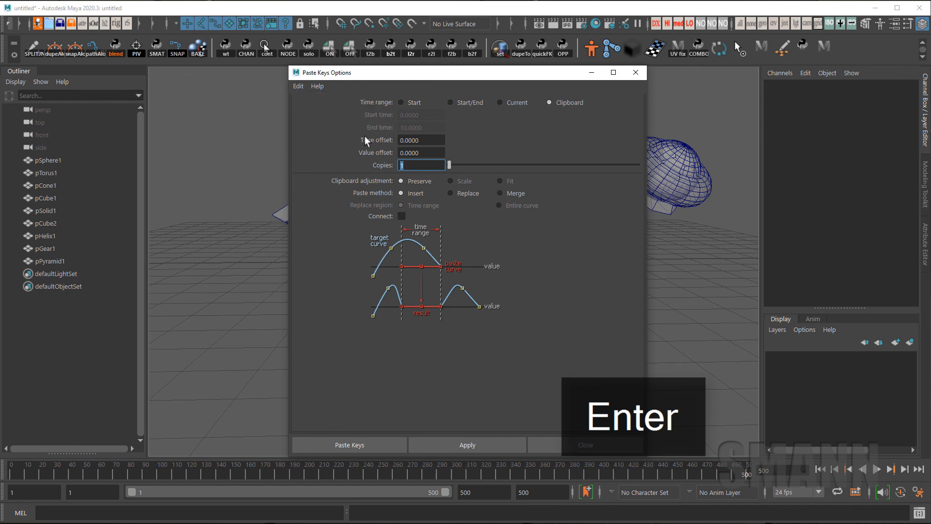
pyautogui.click(596, 447)
# Play the animation, stop it at frame 187, and examine the helix and gear up close from different angles
pyautogui.keyDown('alt'); pyautogui.moveTo(553, 368); pyautogui.dragTo(499, 320); pyautogui.keyUp('alt')
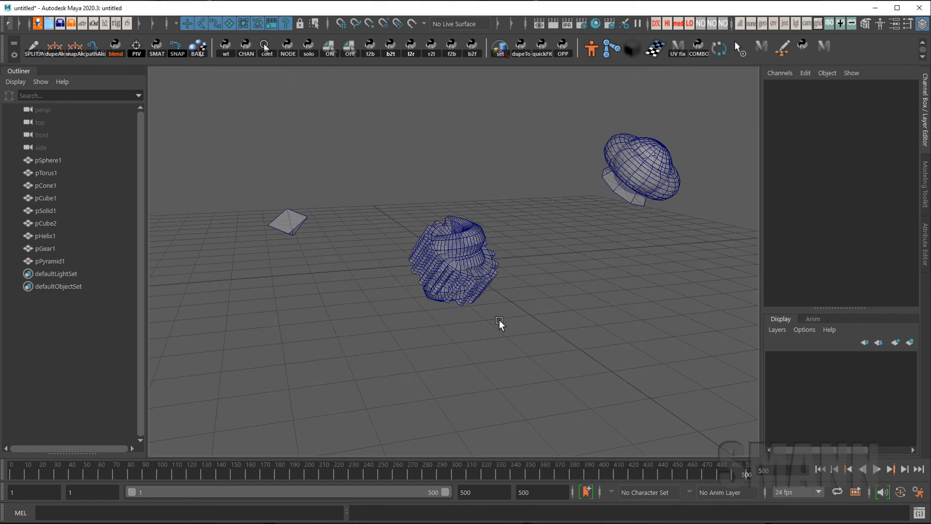
pyautogui.hotkey('alt', 'v')
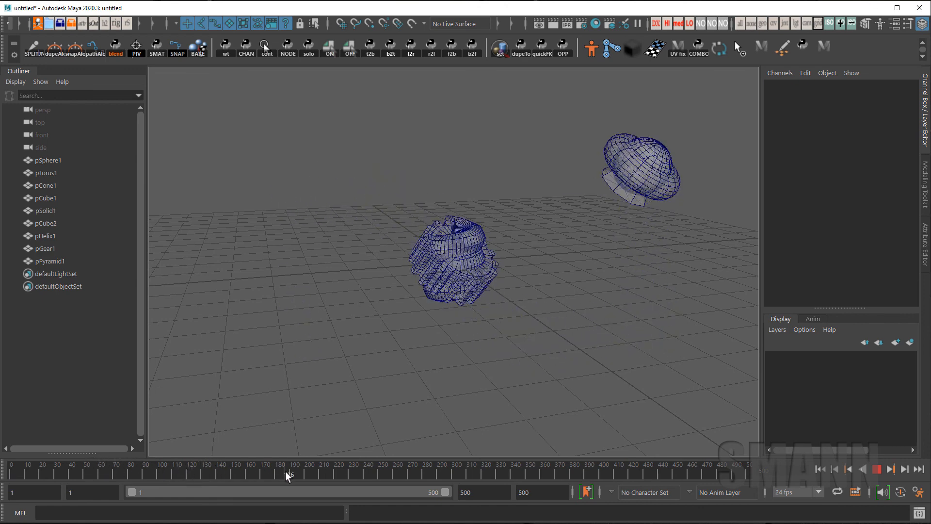
pyautogui.hotkey('alt', 'v')
pyautogui.keyDown('alt'); pyautogui.moveTo(546, 359); pyautogui.dragTo(522, 385); pyautogui.keyUp('alt')
pyautogui.keyDown('alt'); pyautogui.moveTo(377, 191); pyautogui.dragTo(600, 387, button='right'); pyautogui.keyUp('alt')
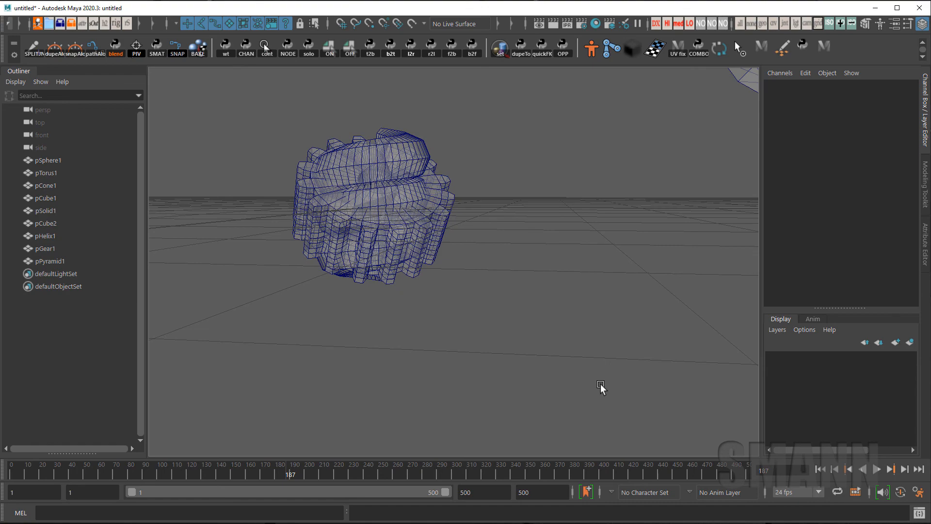
pyautogui.keyDown('alt'); pyautogui.moveTo(600, 383); pyautogui.dragTo(513, 361); pyautogui.keyUp('alt')
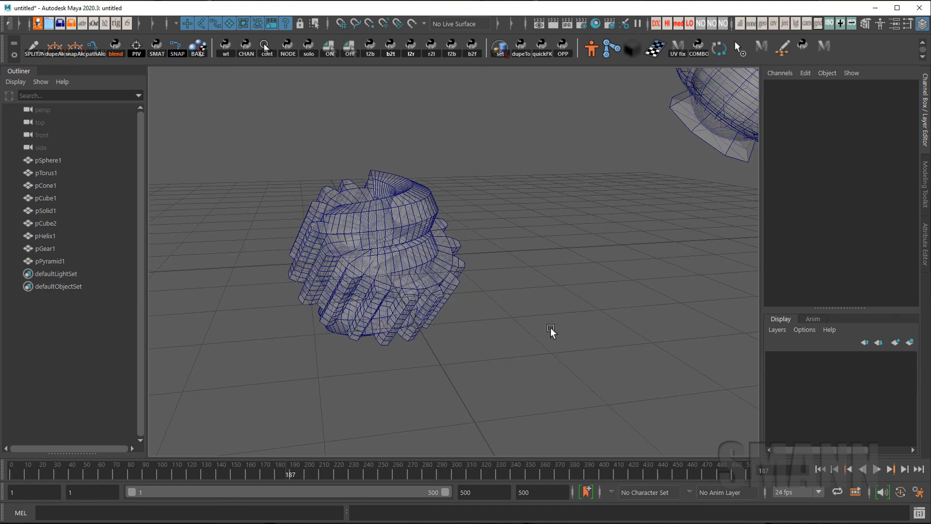